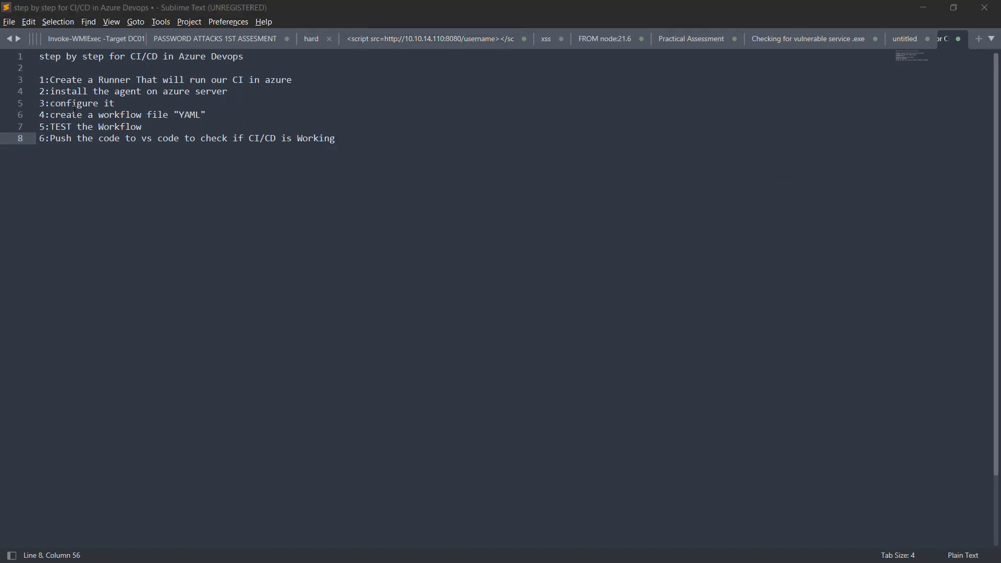
Step: Review the written CI/CD steps, from creating the runner through testing the workflow
drag(49, 79, 240, 84)
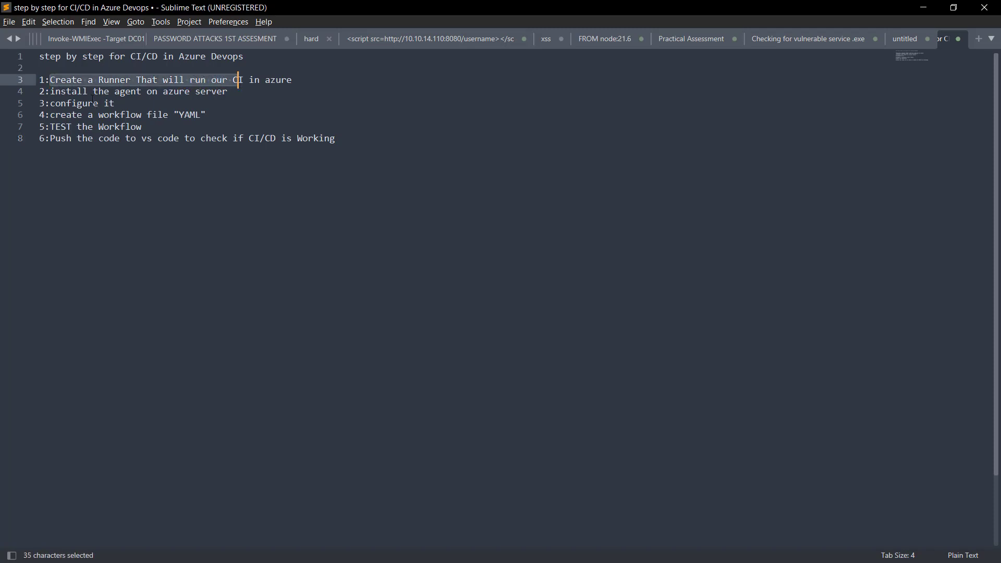
drag(87, 91, 185, 92)
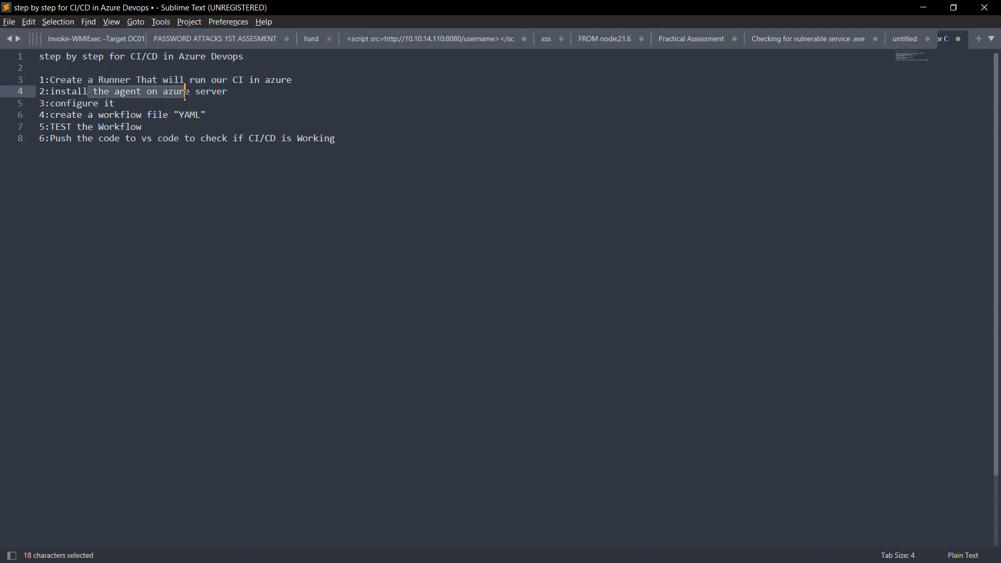
drag(50, 102, 173, 116)
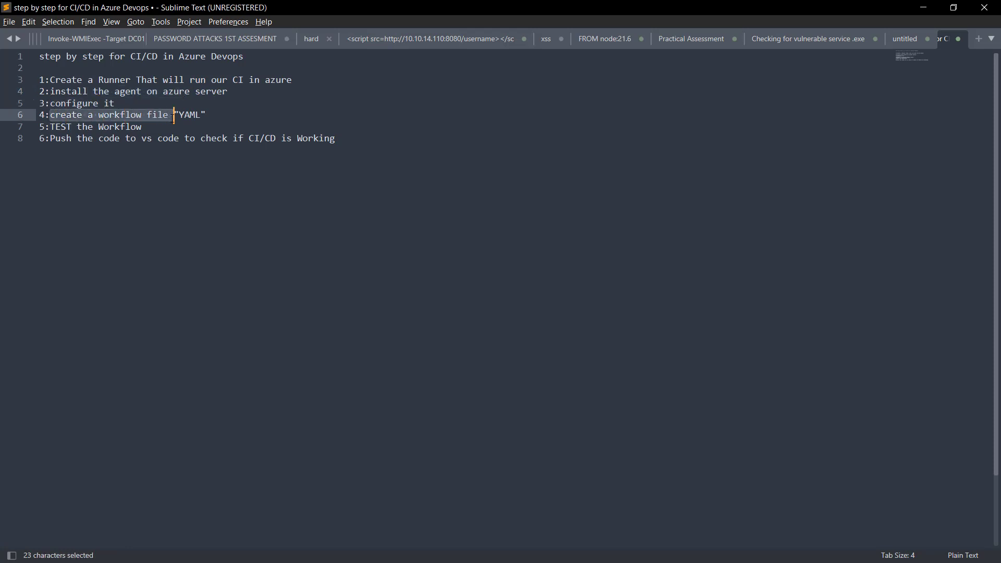
drag(44, 127, 98, 126)
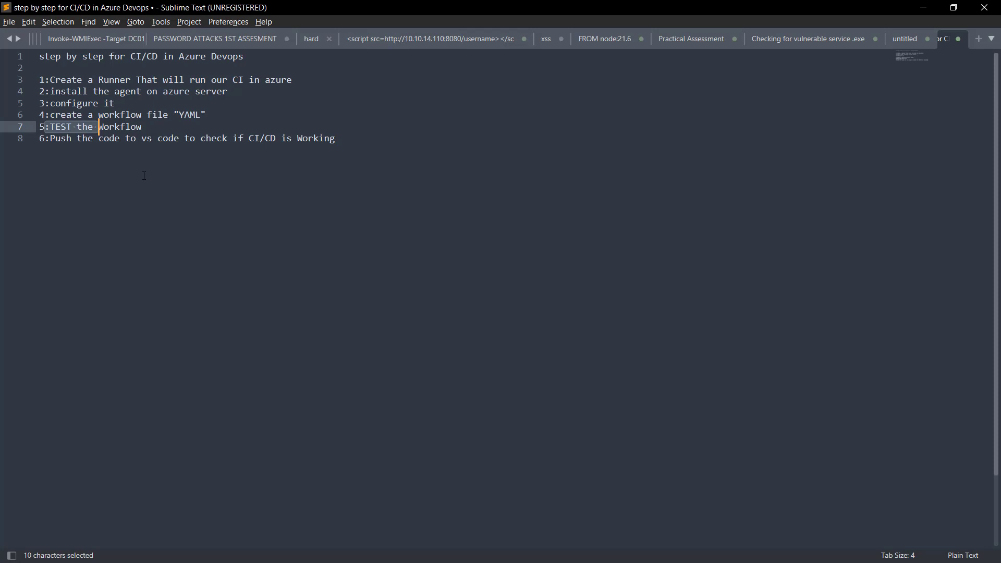
Step: Switch to Azure DevOps in Chrome and open the repository files of the dotnet docker project
key(alt+Tab)
key(alt+Tab)
key(alt+Tab)
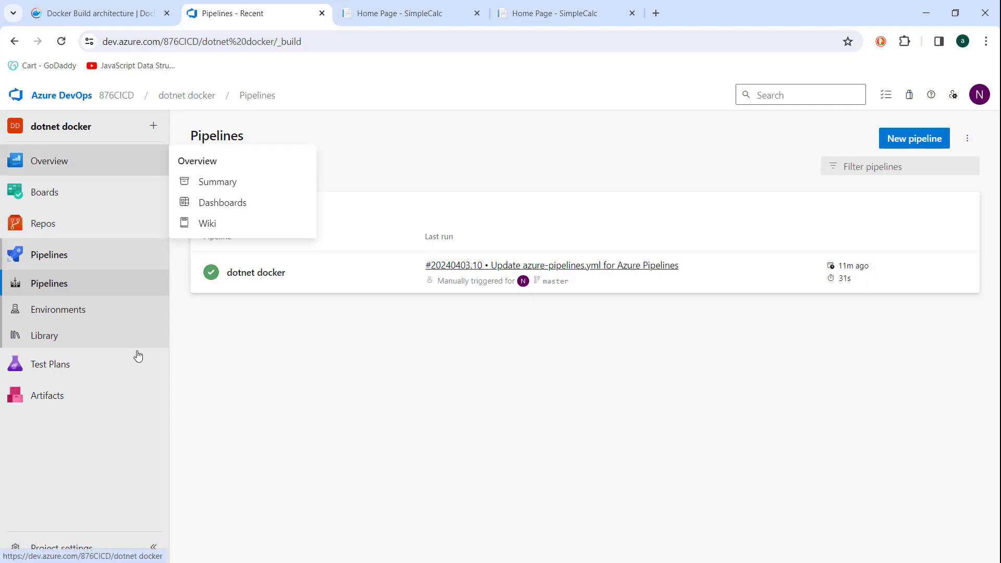
click(51, 235)
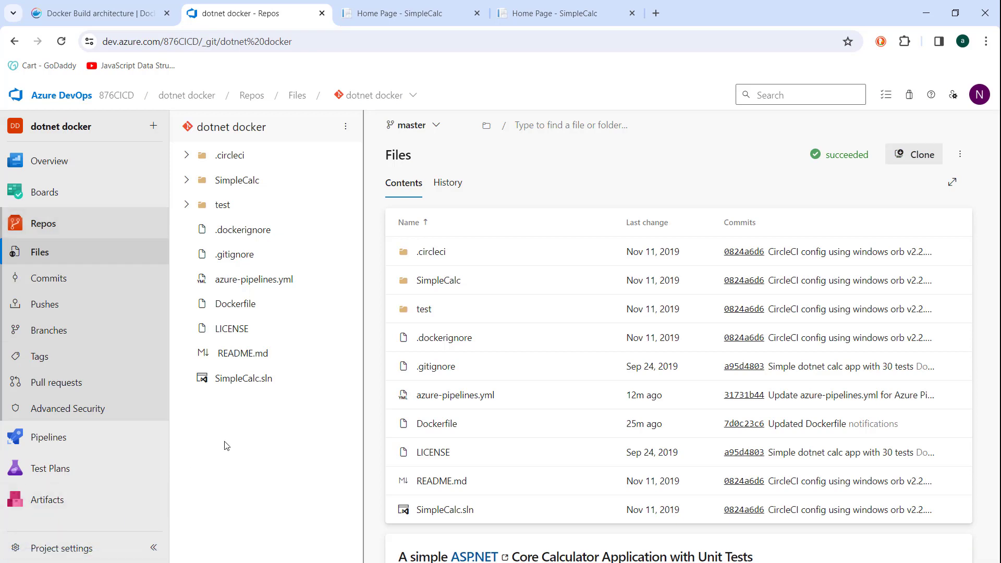
Step: Open the cicd agent pool from the project settings of dotnet docker
click(57, 548)
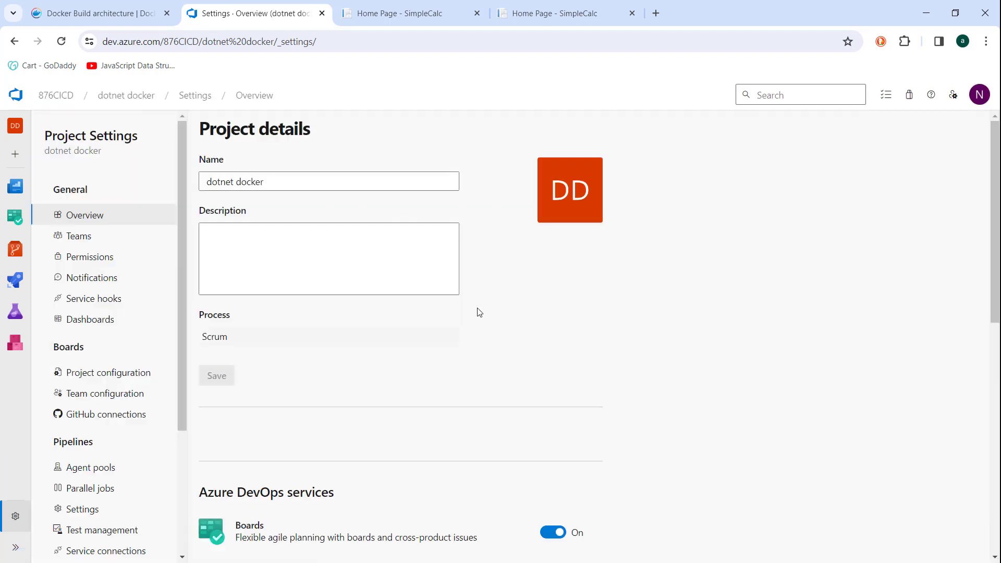
scroll(129, 374, down, 3)
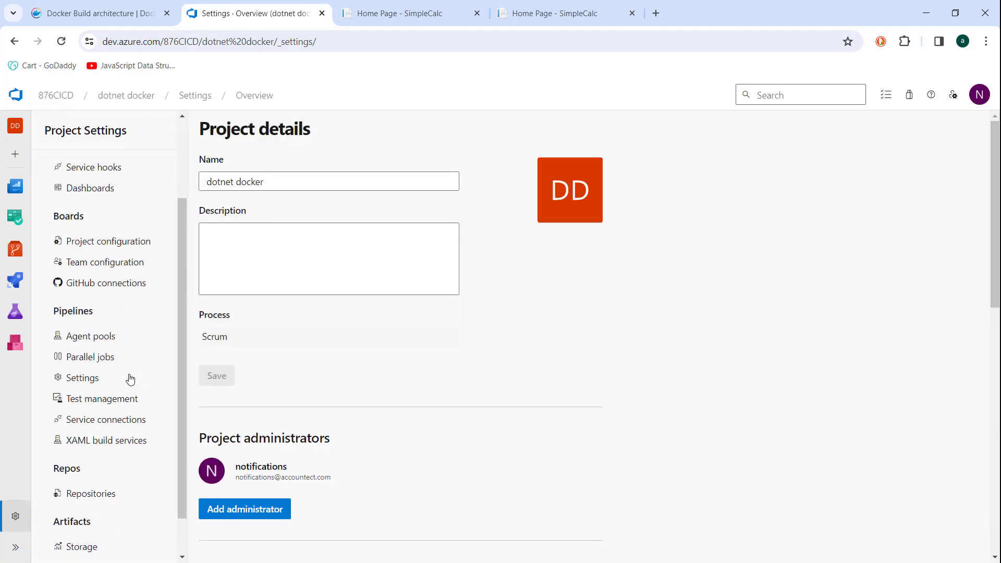
click(92, 330)
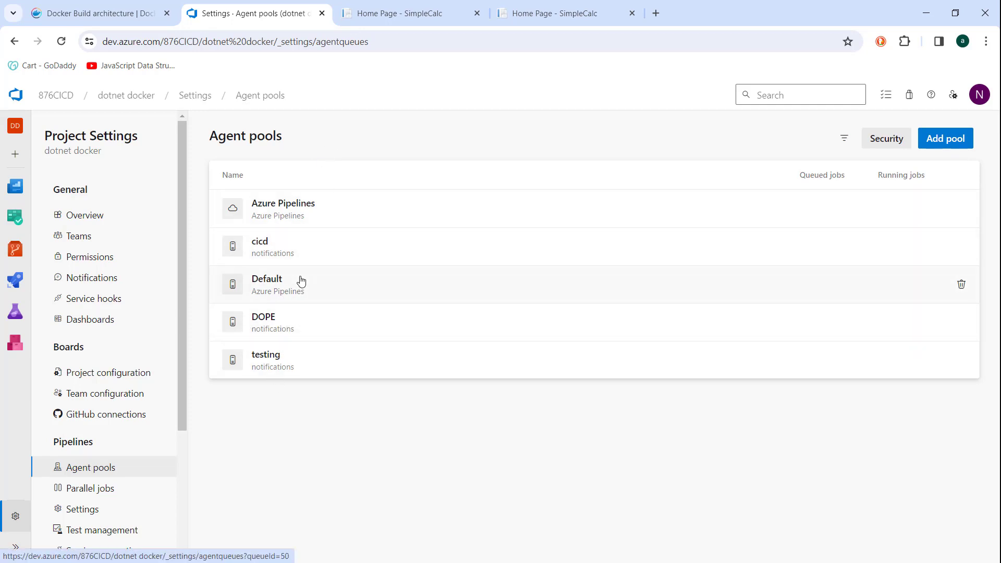
click(300, 246)
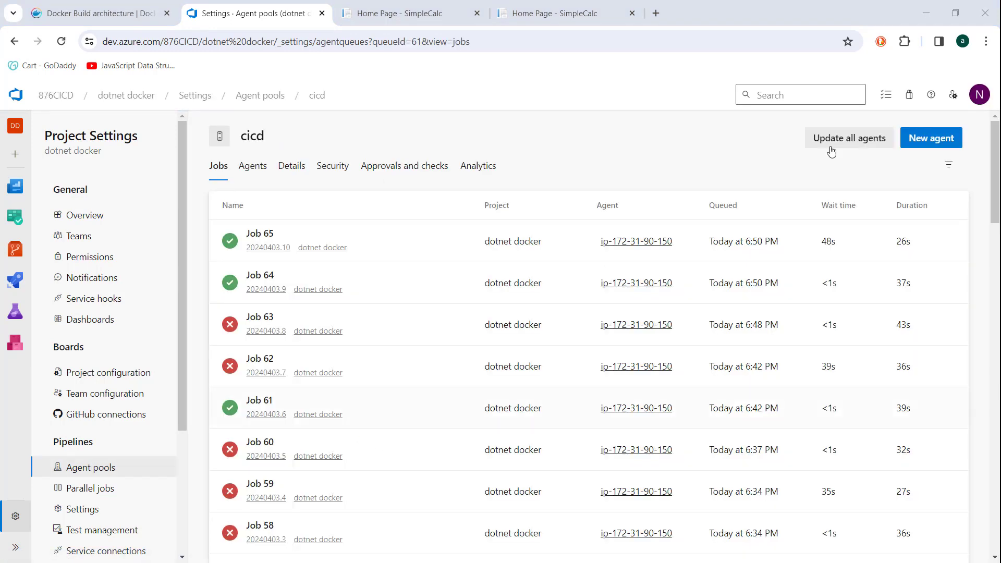
Step: Examine the new agent's Linux download, configuration and run instructions for the cicd pool, and close them
click(923, 149)
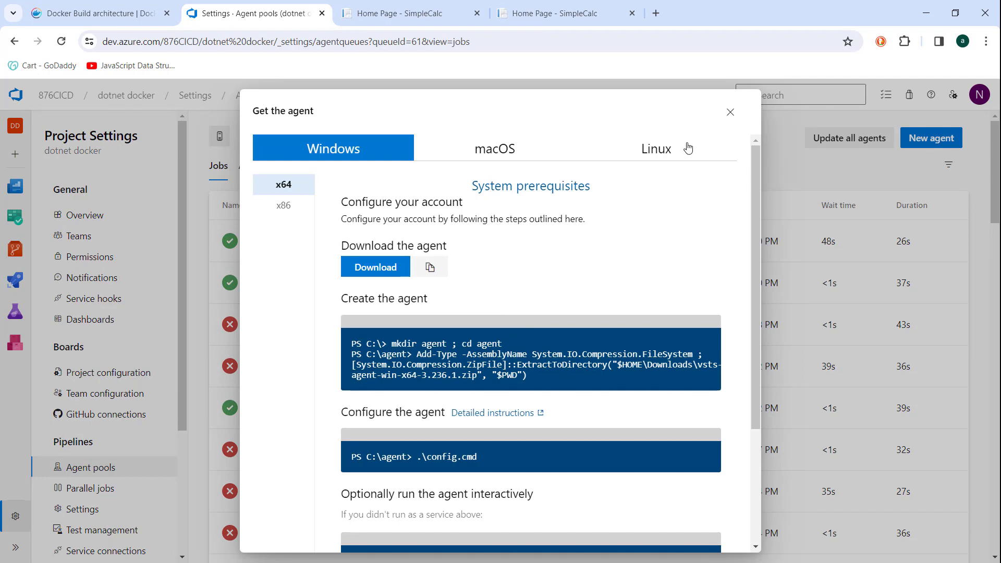
click(660, 150)
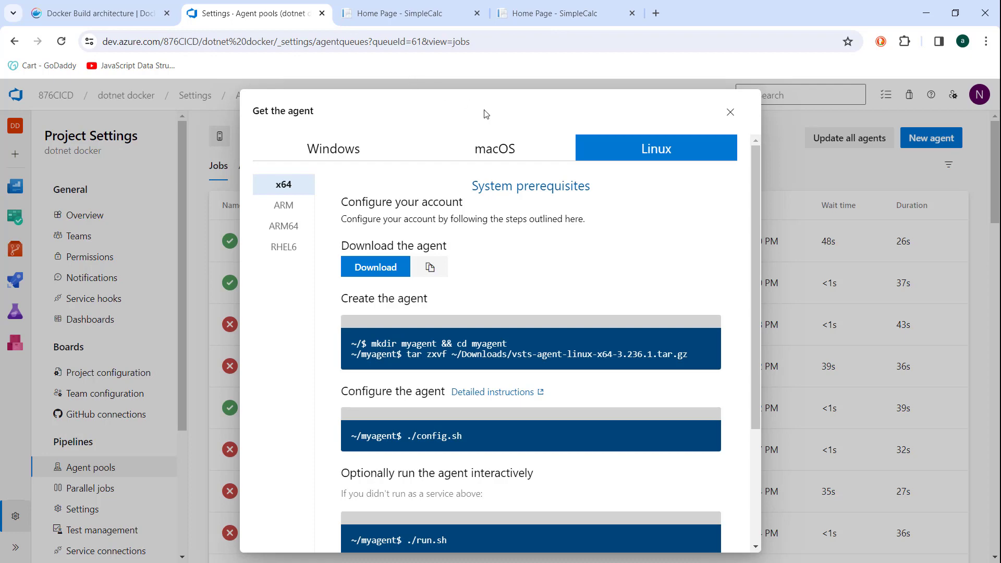
scroll(532, 243, down, 3)
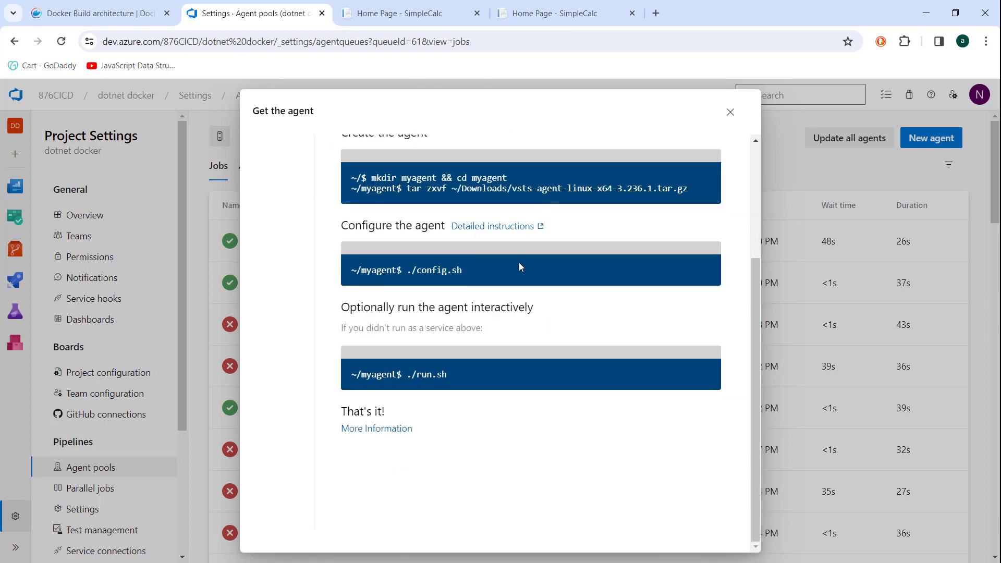
scroll(518, 261, up, 3)
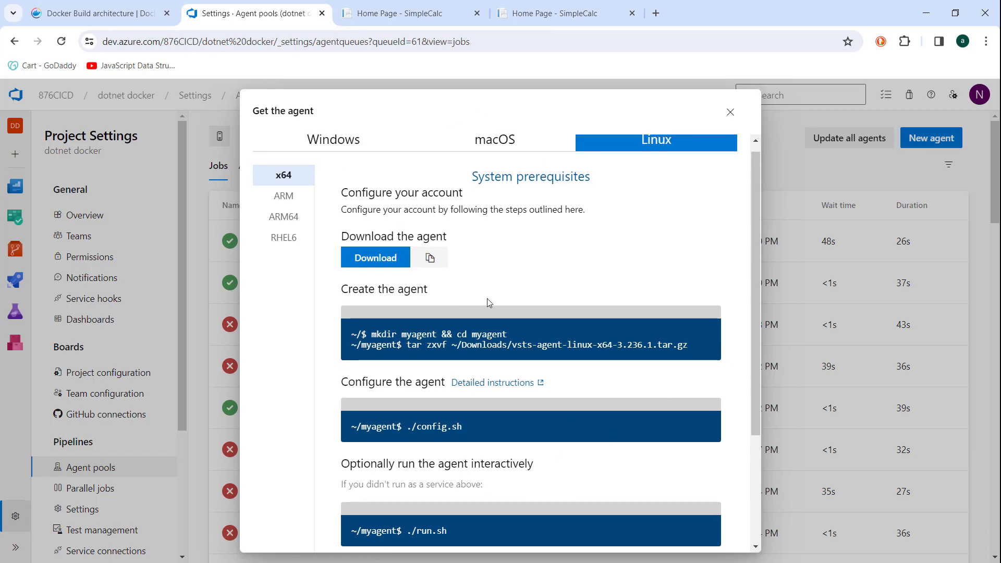
click(730, 112)
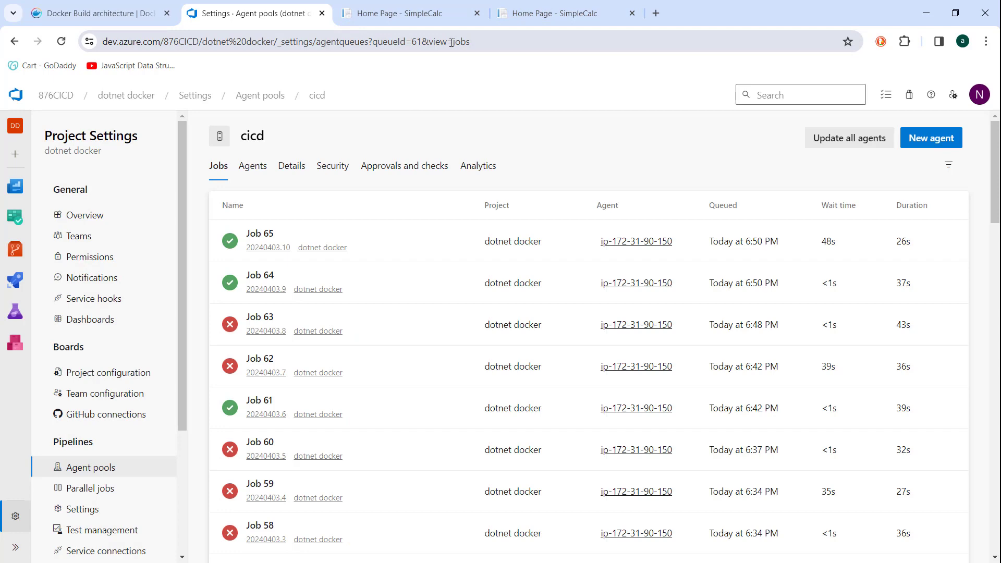
key(alt+Tab)
key(alt+Tab)
key(alt+Tab)
key(alt+Tab)
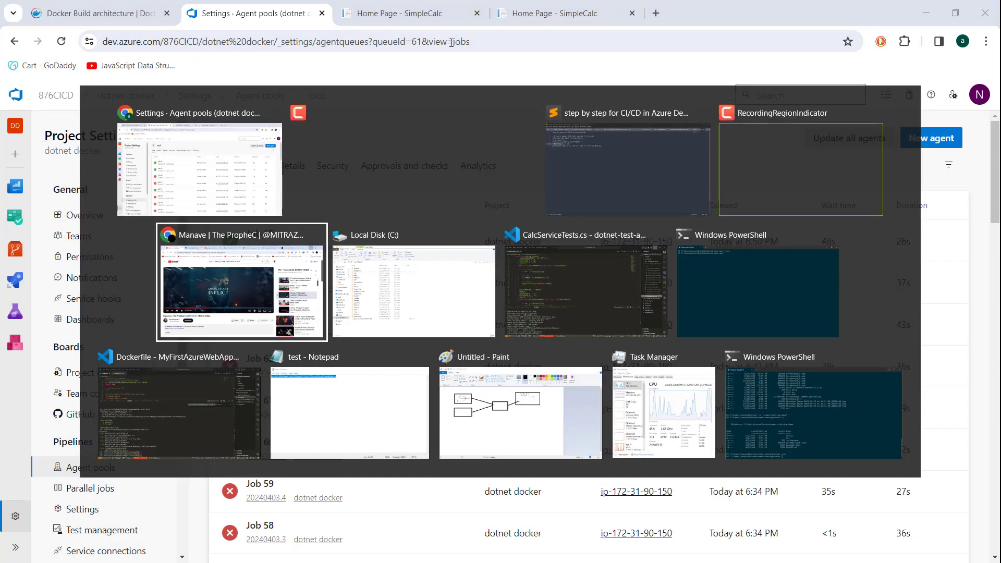
key(alt+Tab)
key(alt+Tab)
key(alt+Tab)
key(alt+Tab)
key(alt+Tab)
key(alt+Tab)
key(alt+Tab)
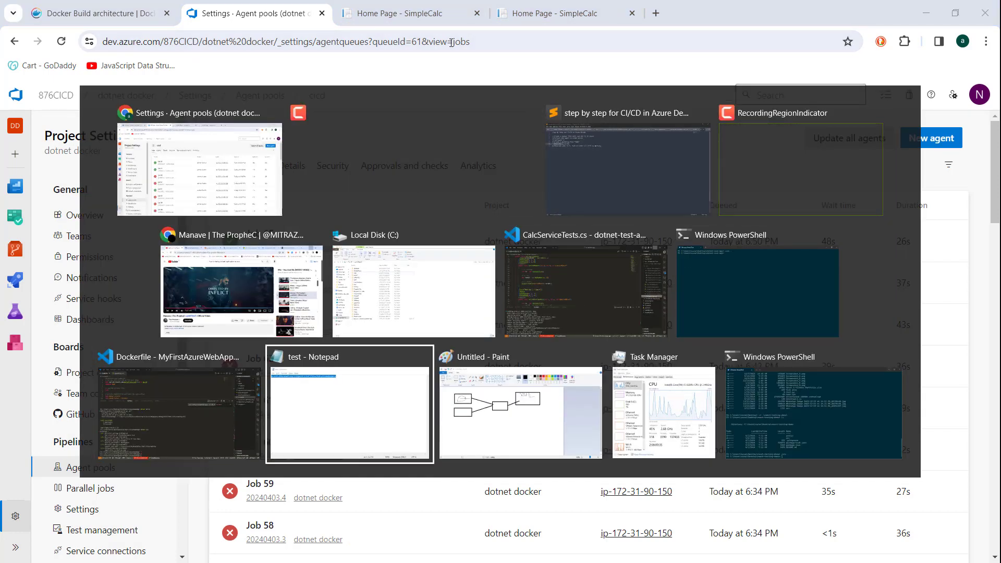
key(alt+Tab)
key(alt+Tab)
key(alt+Tab)
key(alt+Tab)
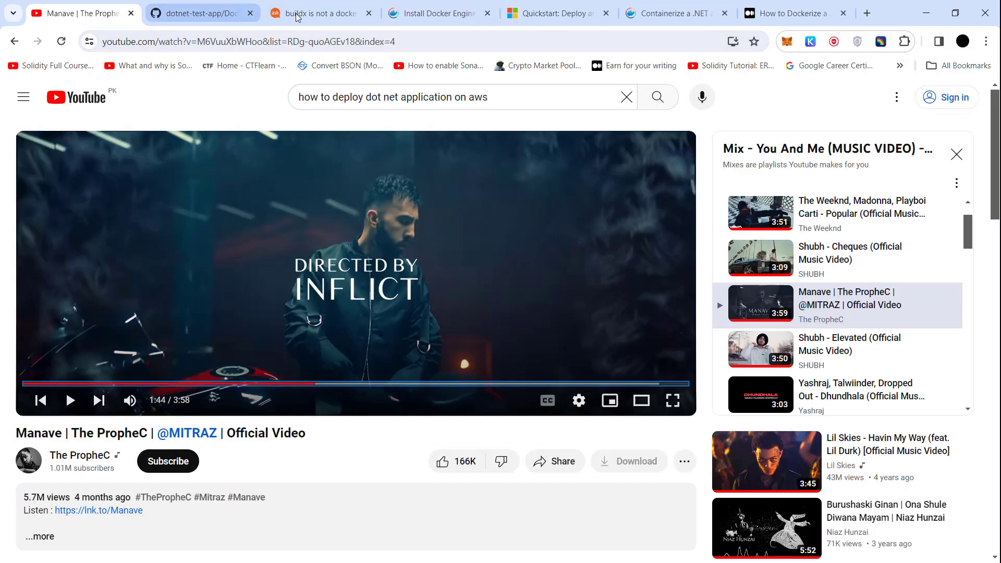
click(926, 14)
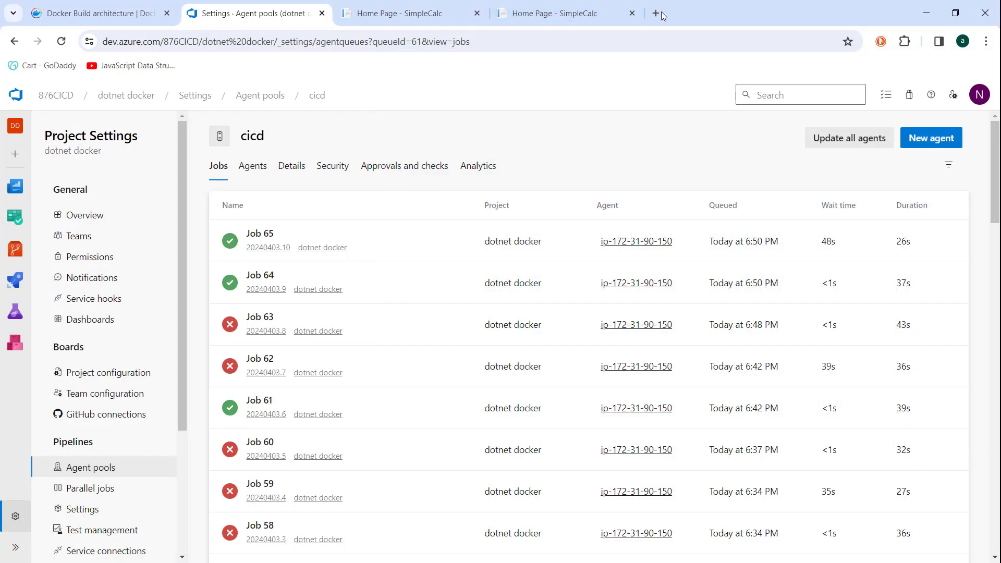
Step: Search the web for "aws" in a new browser tab, open the AWS site and go to its signed-in console
click(657, 12)
text(aws)
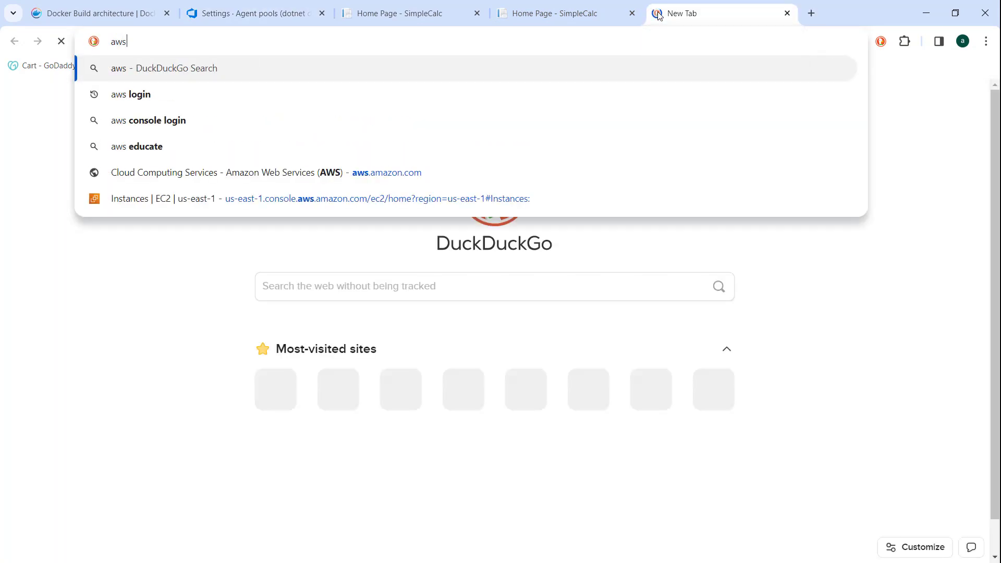
key(Return)
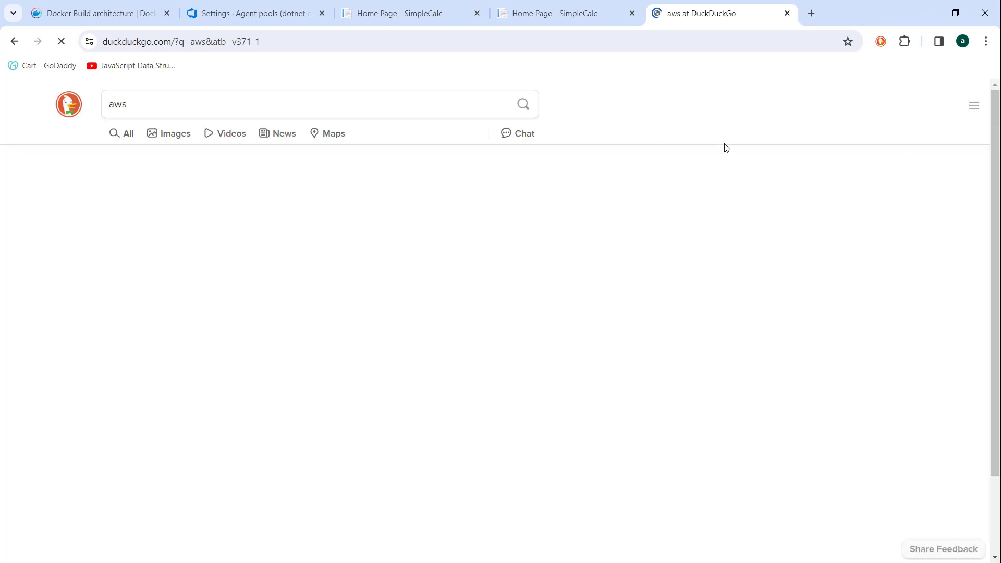
scroll(223, 315, down, 3)
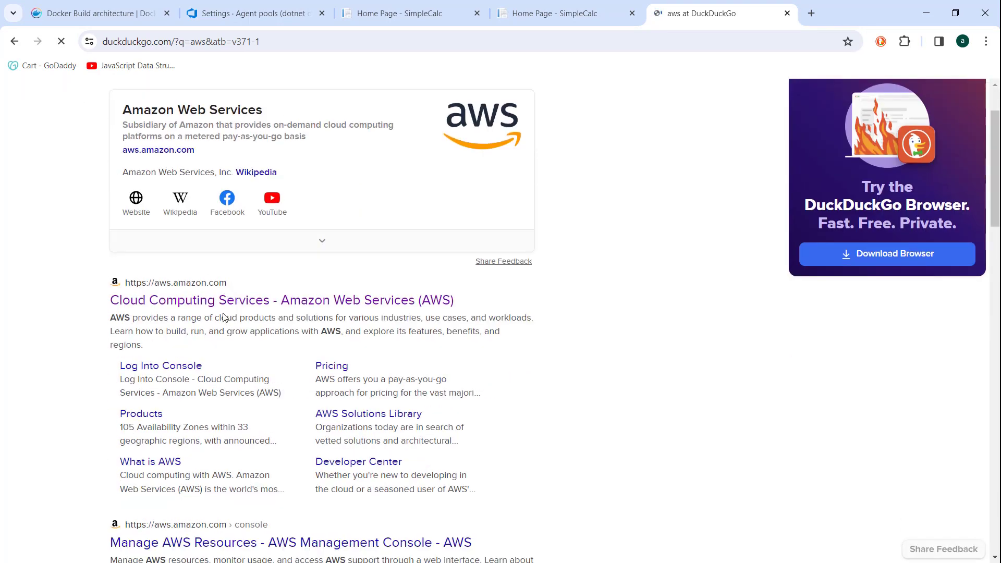
click(253, 302)
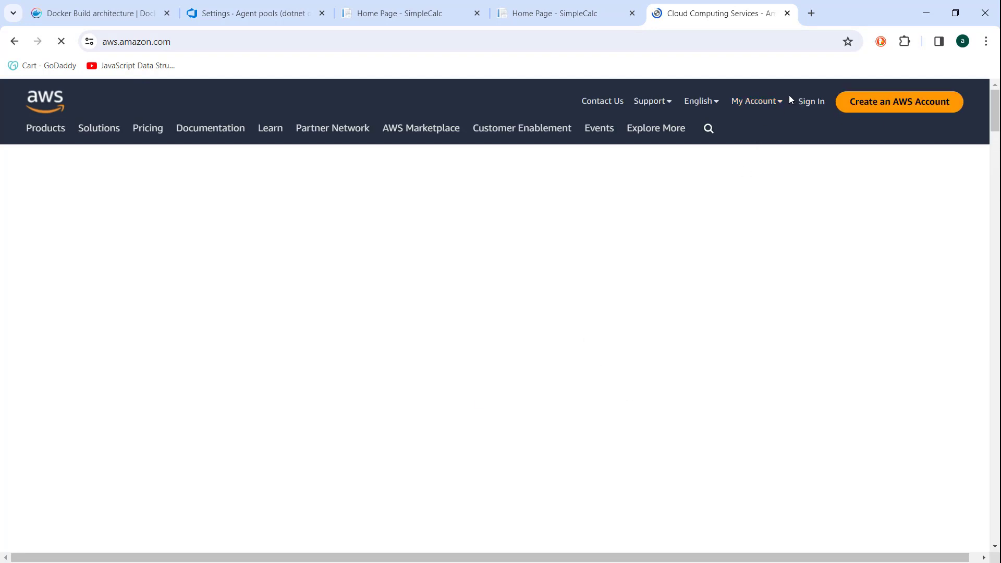
click(810, 103)
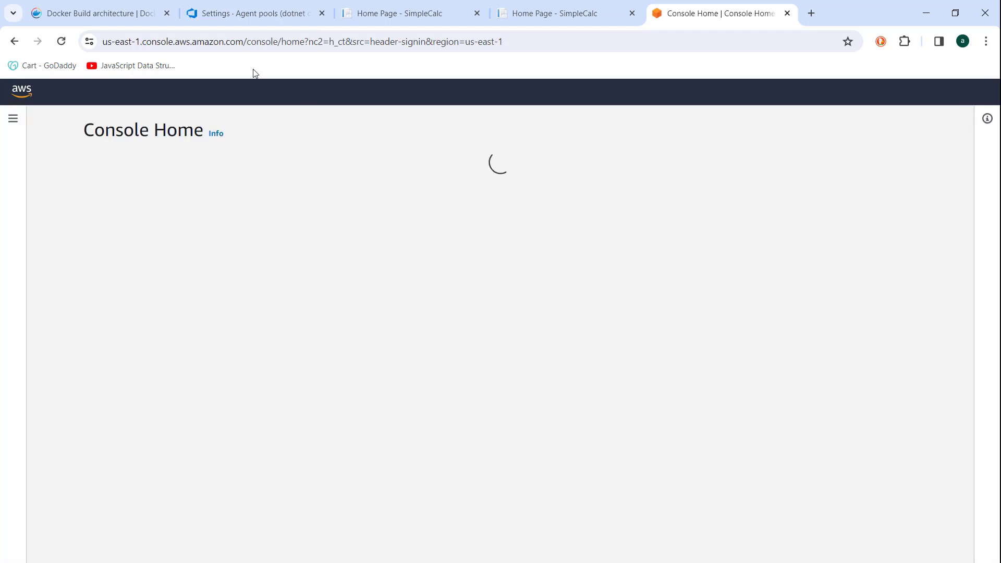
Step: Return to the cicd pool in Azure DevOps and show the new agent's Linux instructions
click(291, 9)
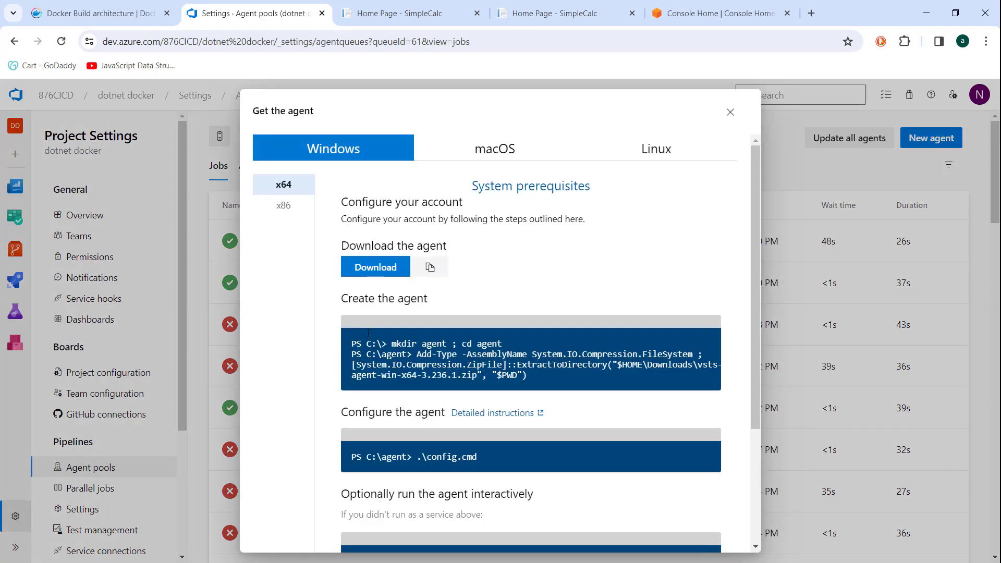
click(651, 151)
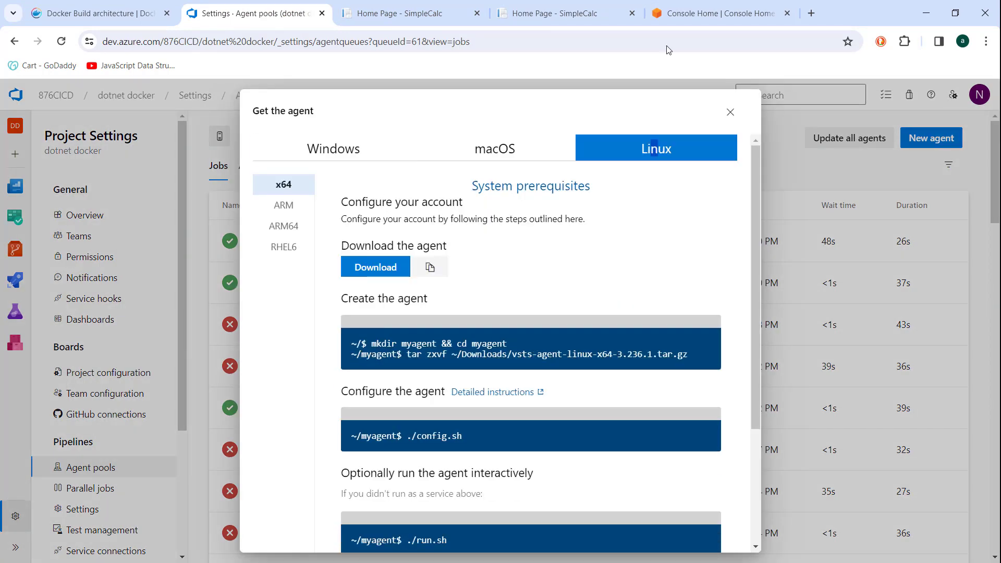
Step: Return to the AWS console and open the list of running EC2 instances
click(719, 14)
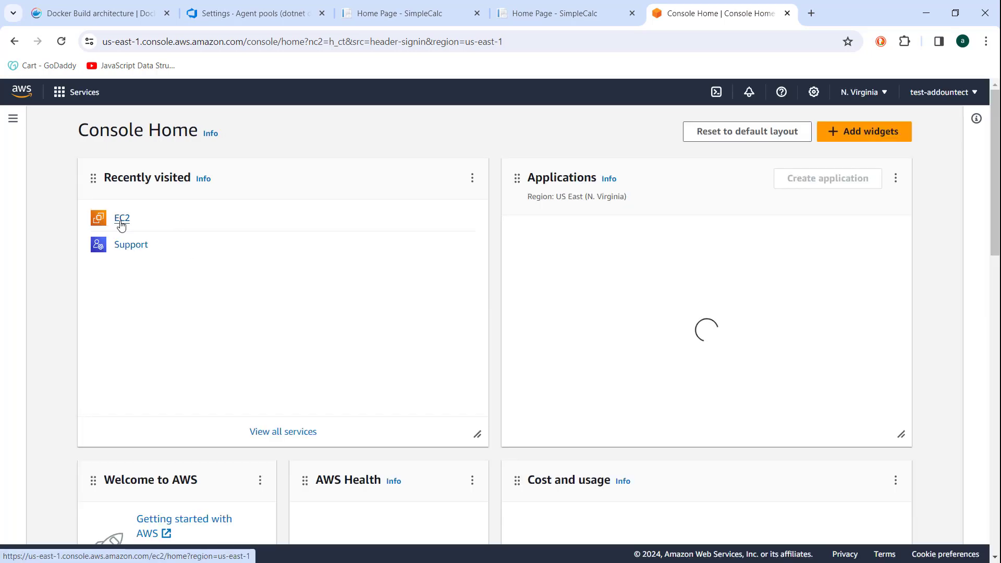
click(122, 224)
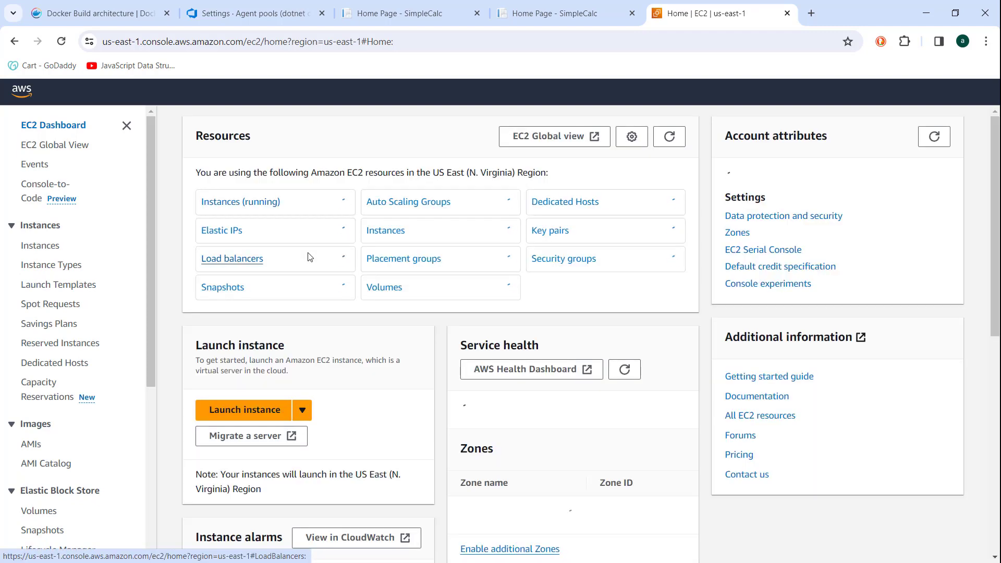
click(260, 204)
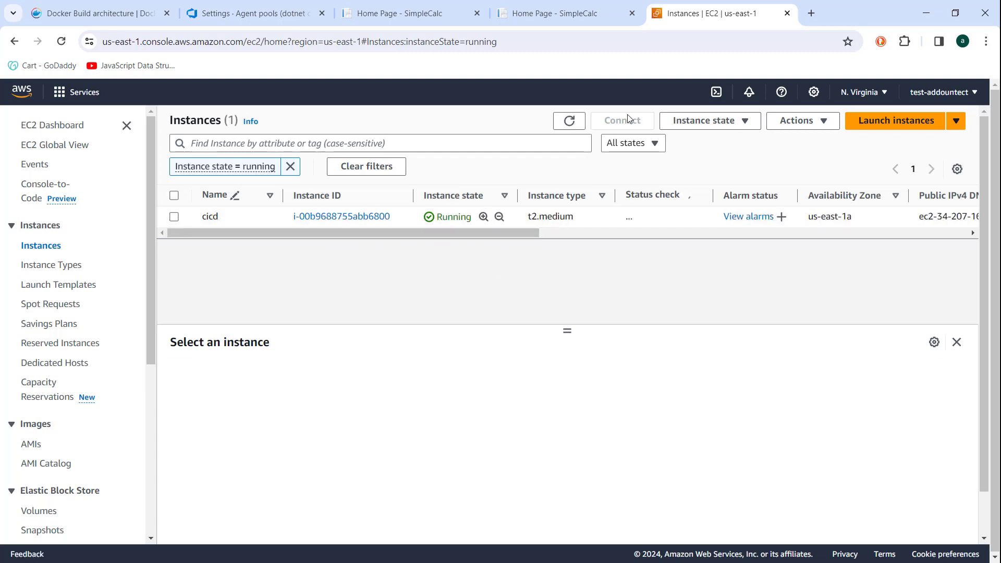
Step: Connect to the cicd instance through EC2 Instance Connect and close the two SimpleCalc browser tabs
click(174, 217)
click(174, 217)
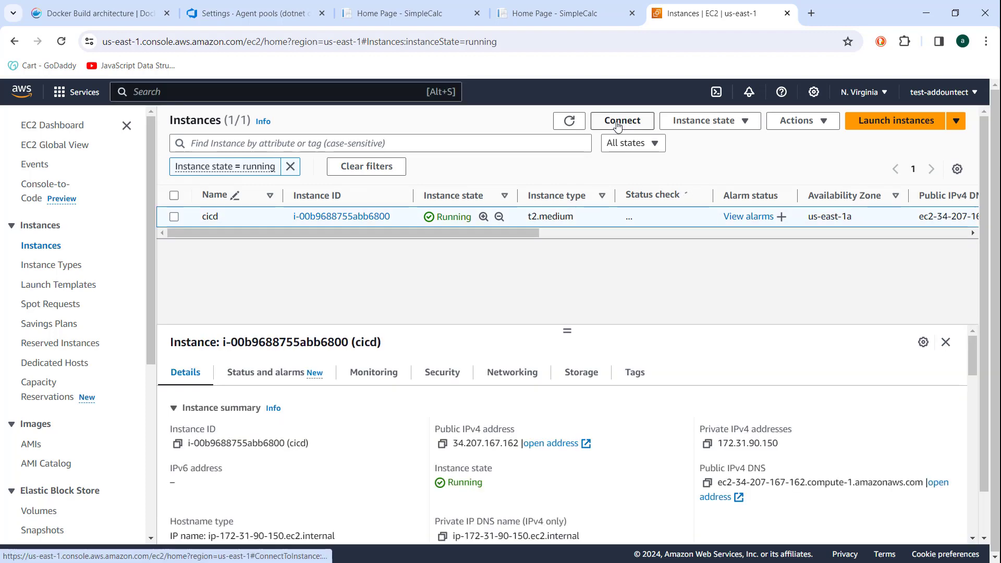
click(618, 125)
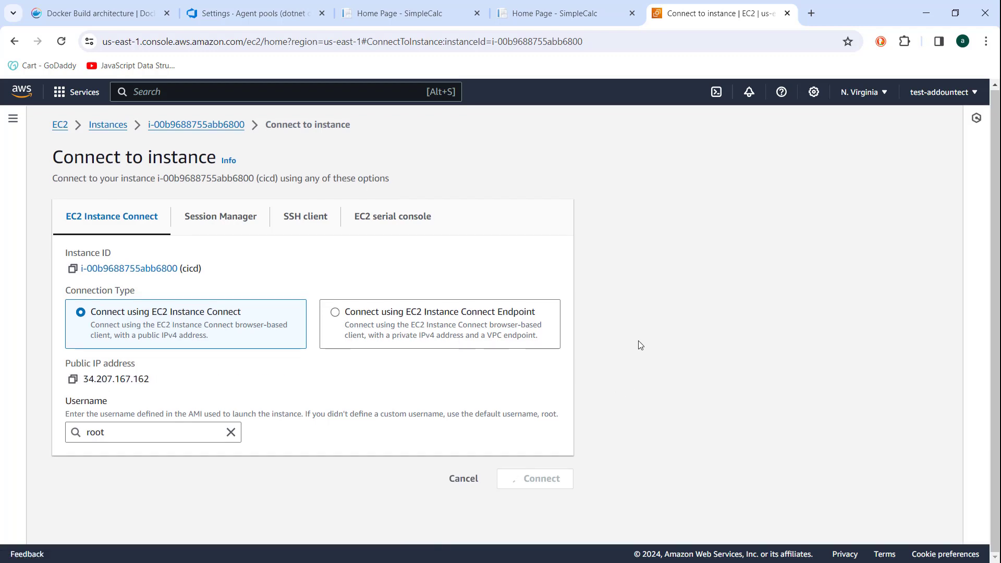
scroll(640, 345, down, 1)
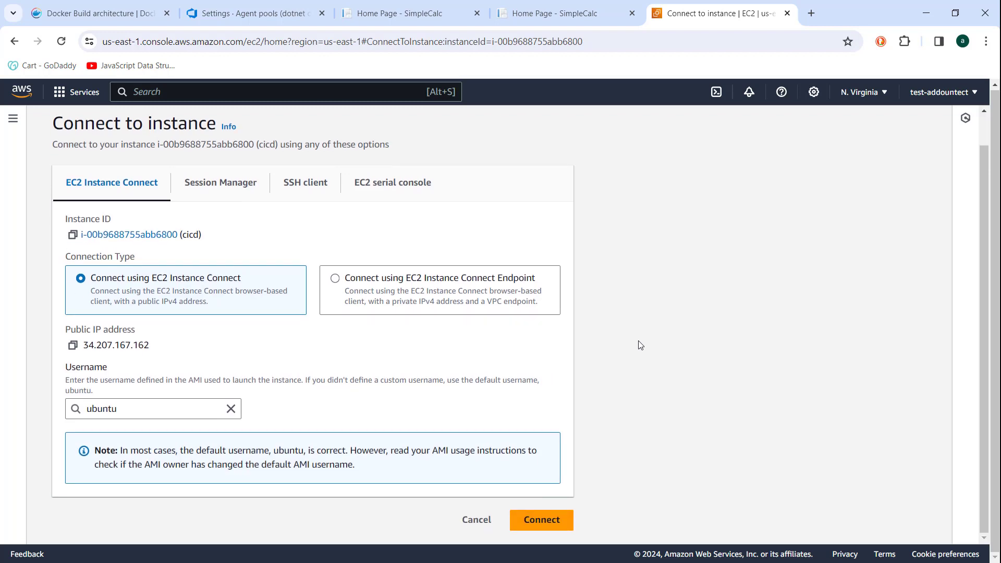
click(524, 526)
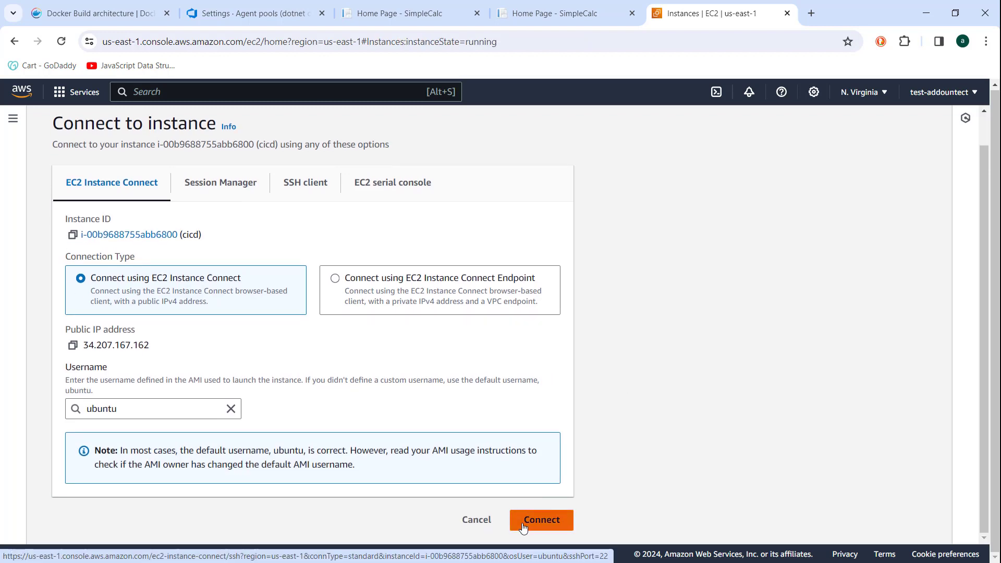
click(525, 527)
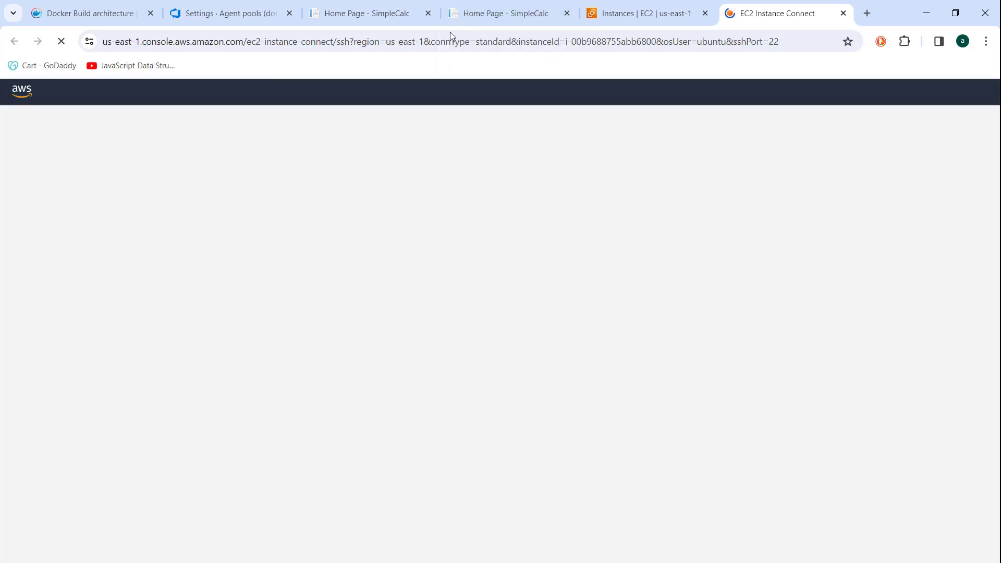
click(429, 14)
click(428, 14)
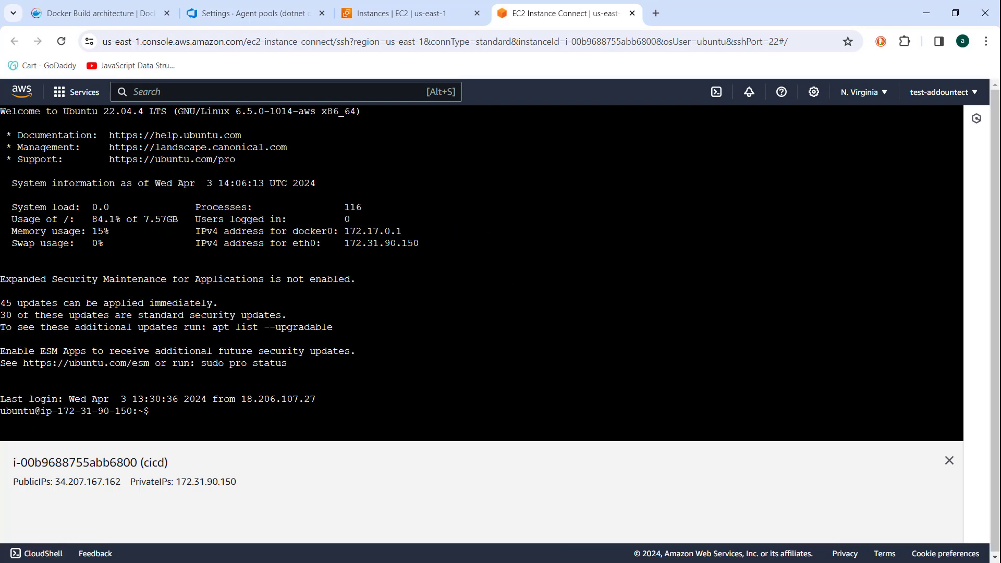
Step: List the server's home directory and compare its files with the agent creation instructions in Azure DevOps
text(ls)
key(Return)
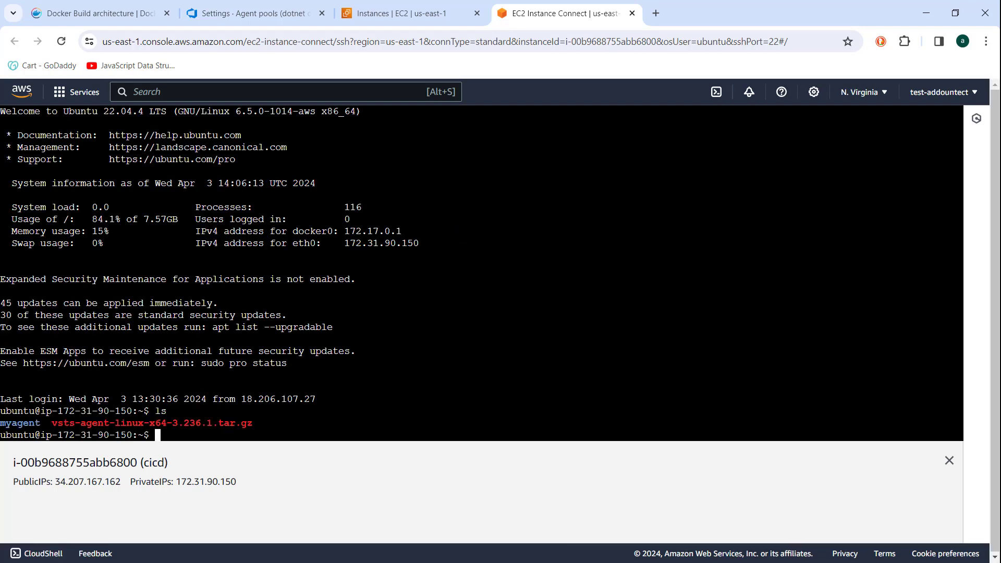
click(218, 20)
scroll(561, 254, down, 1)
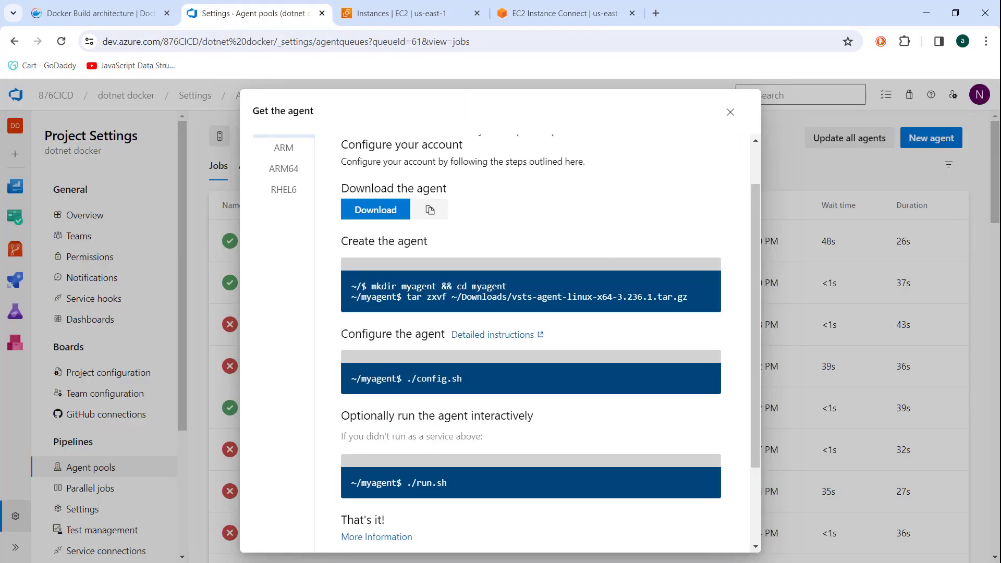
click(604, 4)
click(250, 14)
click(543, 5)
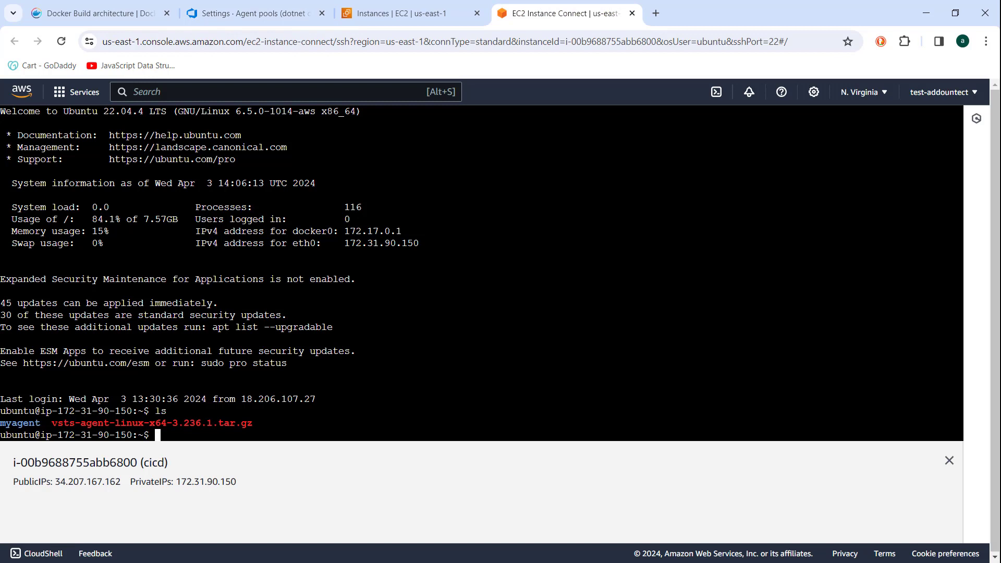
drag(55, 423, 229, 437)
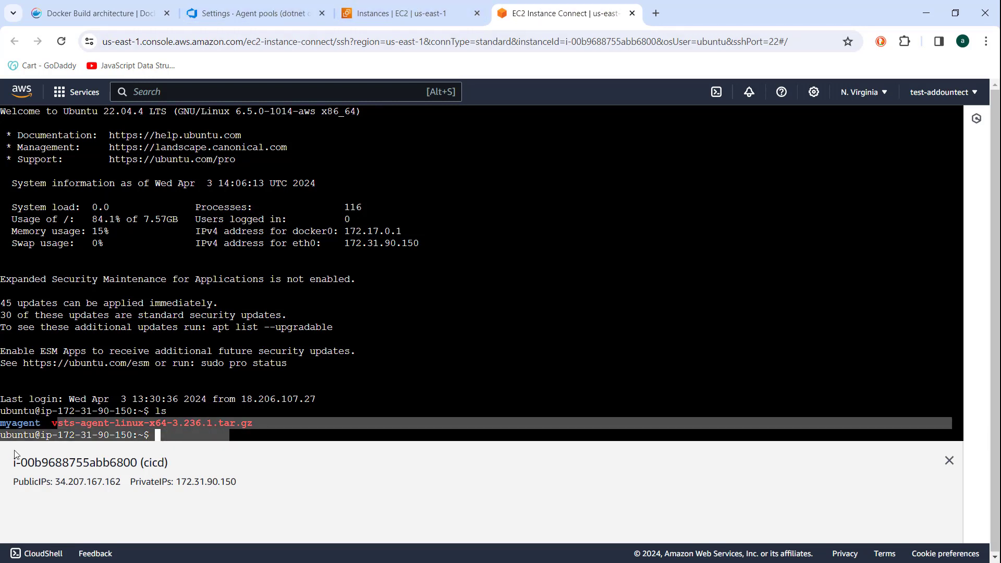
Step: Change into the myagent directory on the server and list its contents
click(157, 435)
text(cd my)
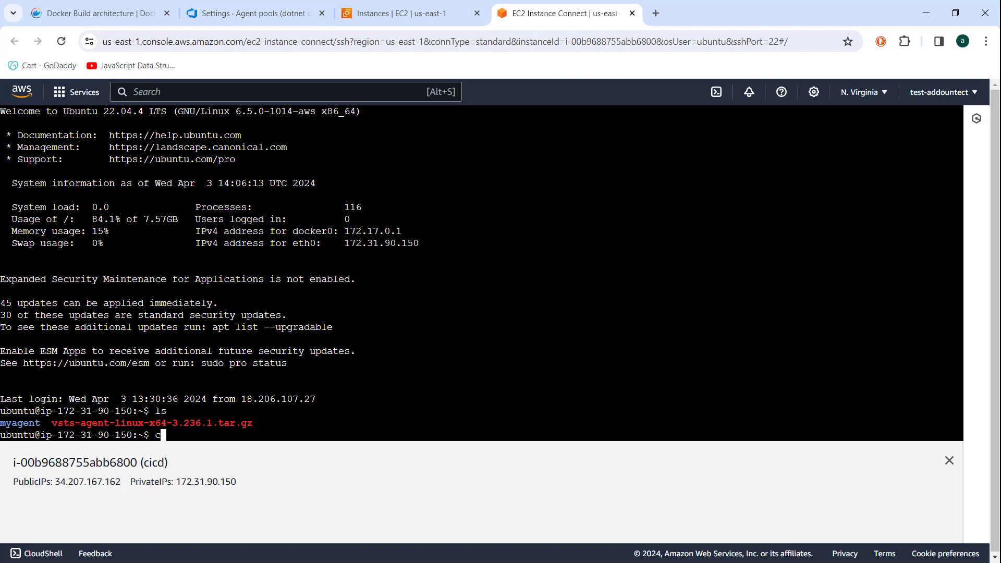
key(Tab)
key(Return)
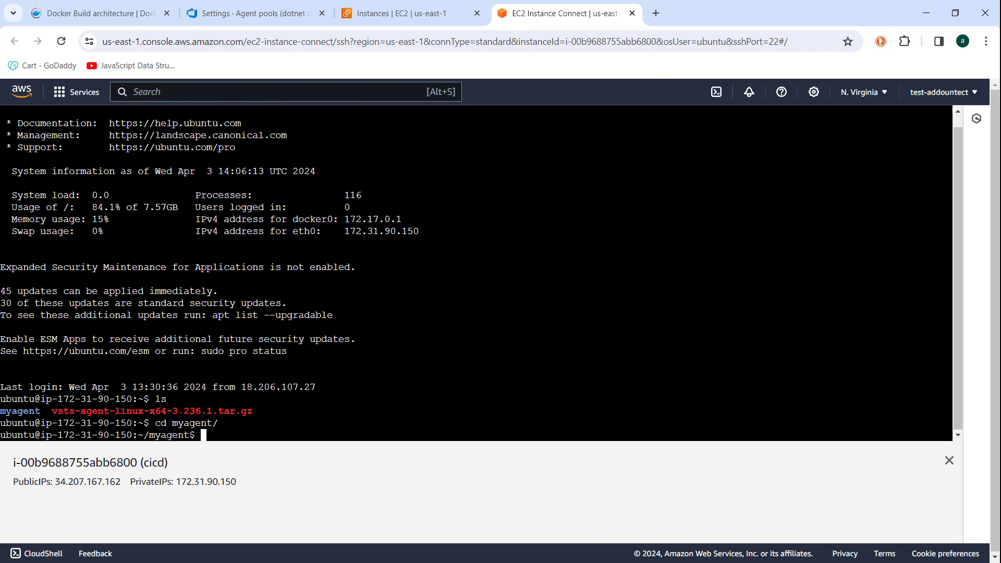
text(ls)
key(Return)
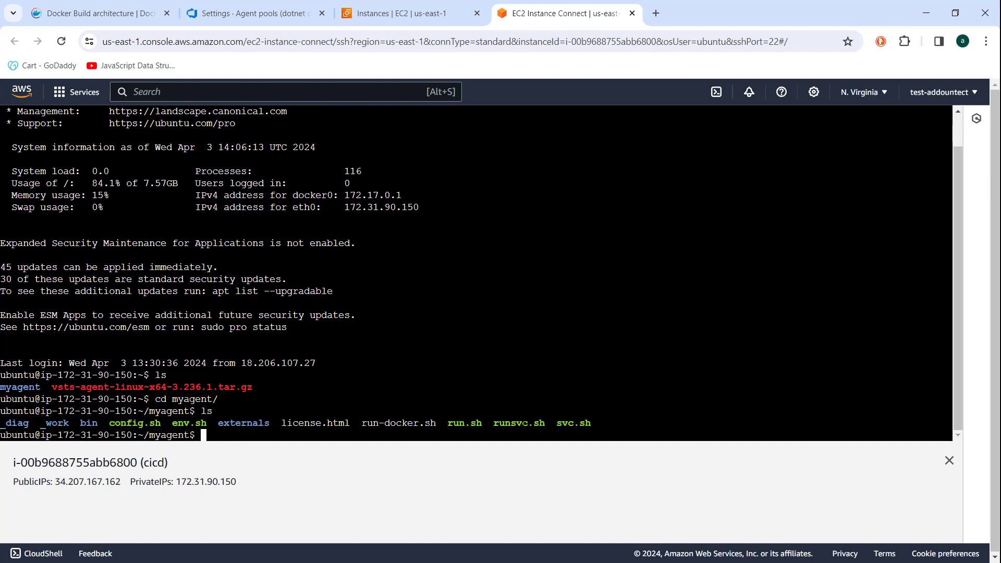
Step: Check the agent service's status with ./svc.sh status, running it with sudo, and examine whether the service is active
drag(550, 423, 598, 423)
click(598, 423)
text(./s)
key(Tab)
text(status)
key(Return)
key(Up)
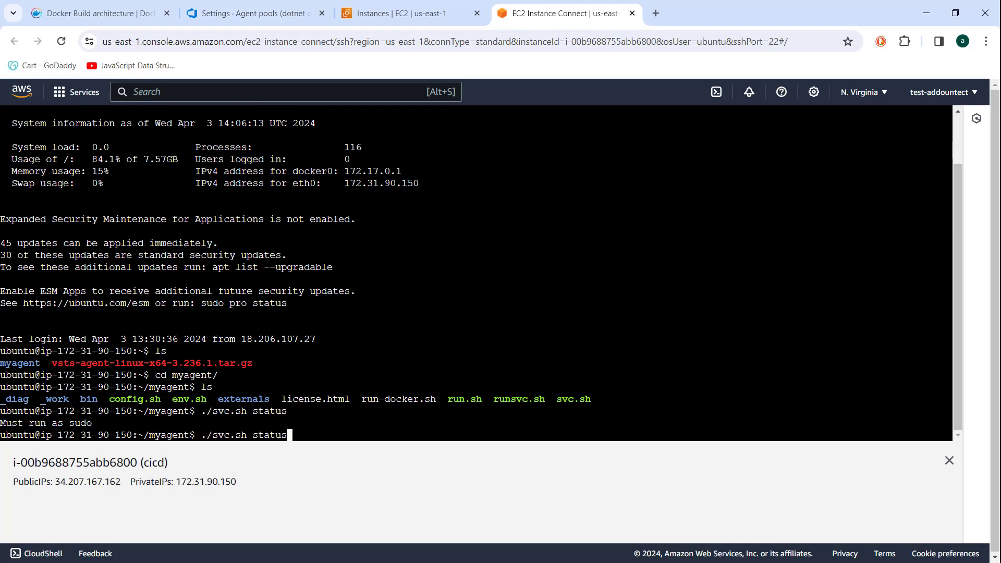
key(Home)
text(sudo)
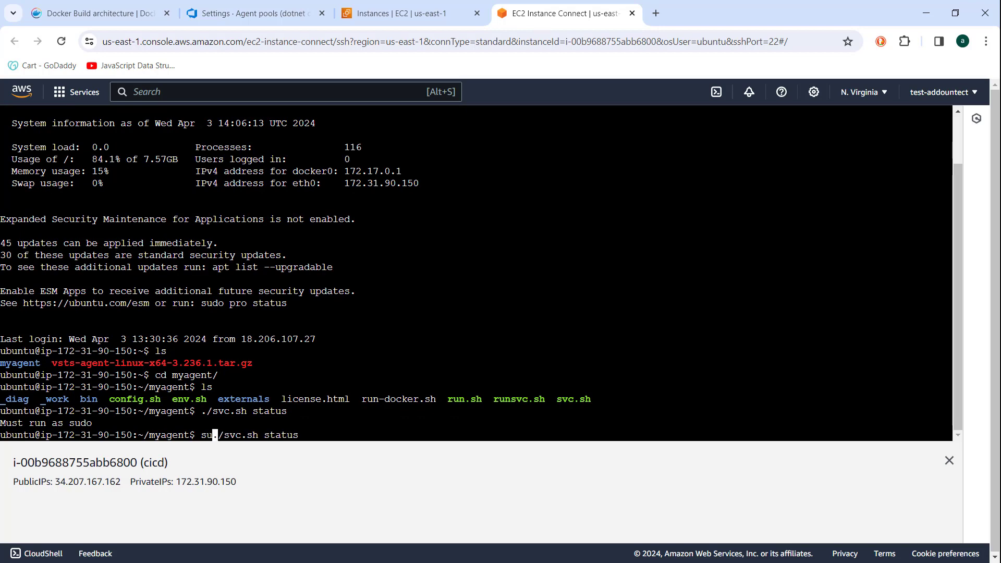
key(Return)
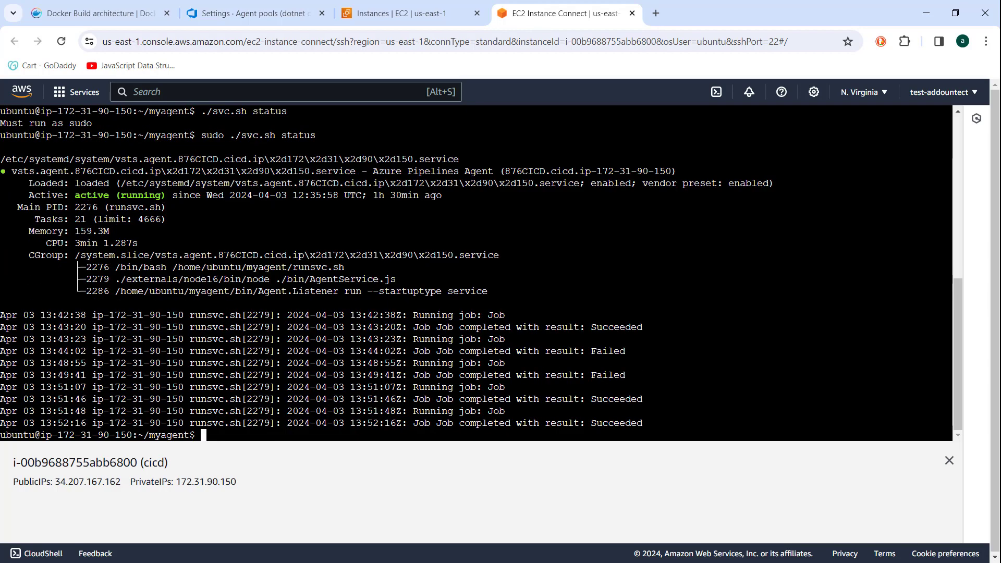
drag(64, 195, 177, 207)
click(177, 207)
Step: List the agent files and try to configure the agent with ./config.sh
text(ls)
key(Return)
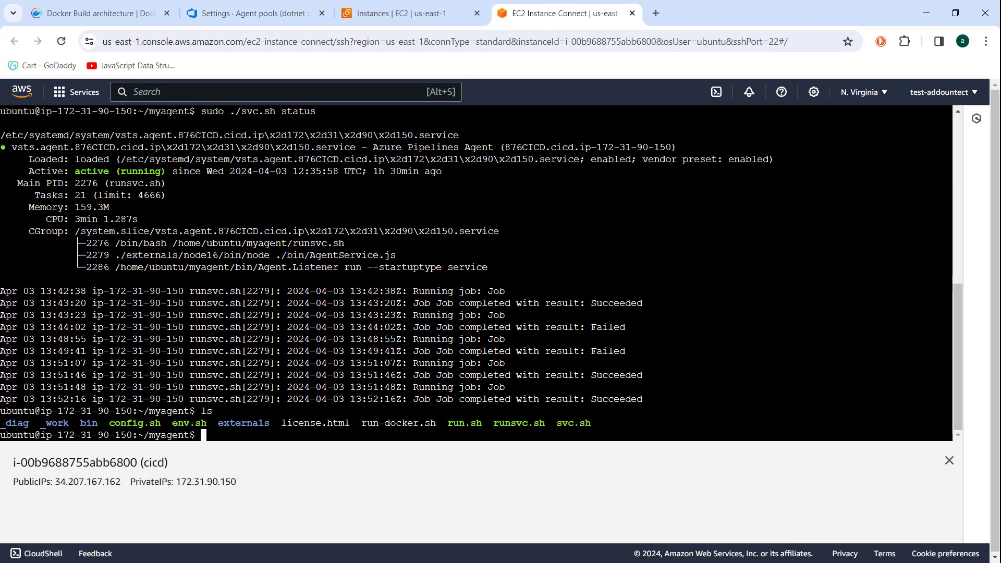
text(./c)
key(Tab)
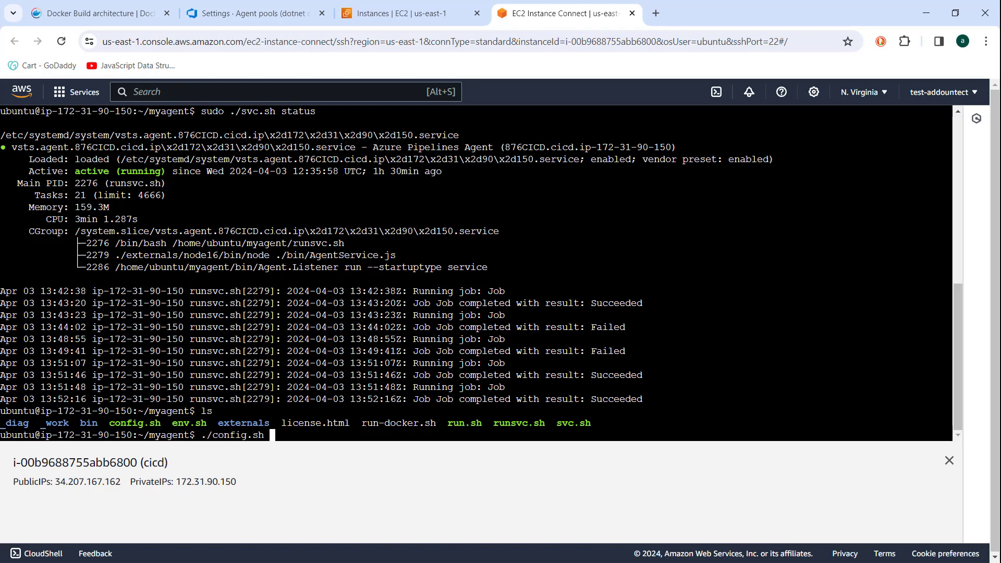
key(Return)
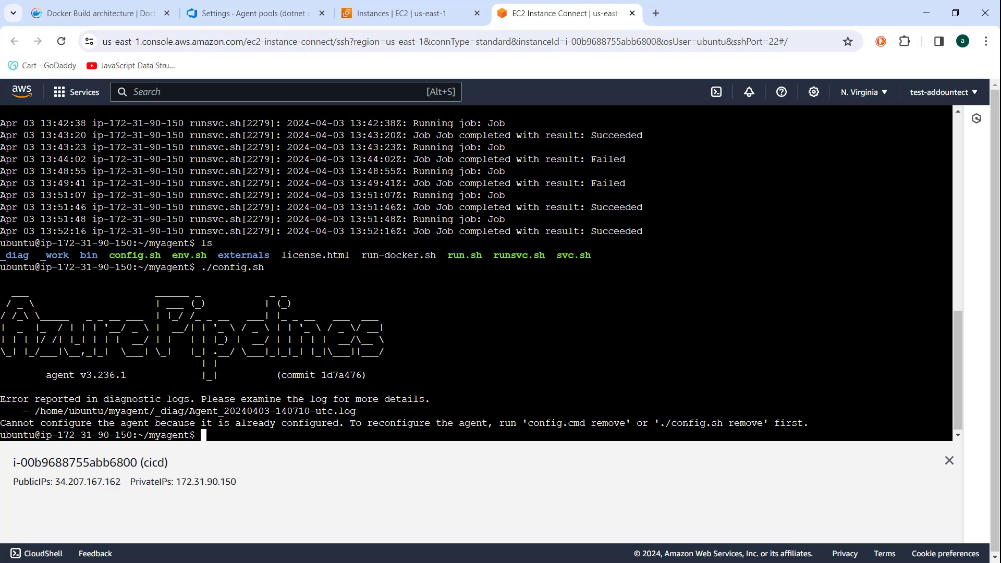
Step: Try to remove the existing agent configuration by copying and running ./config.sh remove
drag(660, 423, 763, 423)
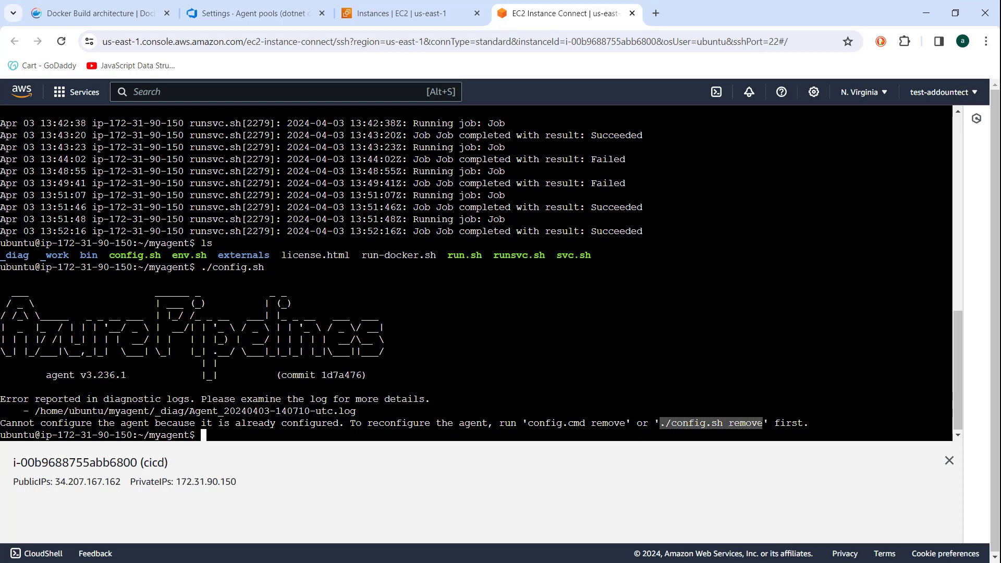
right_click(763, 423)
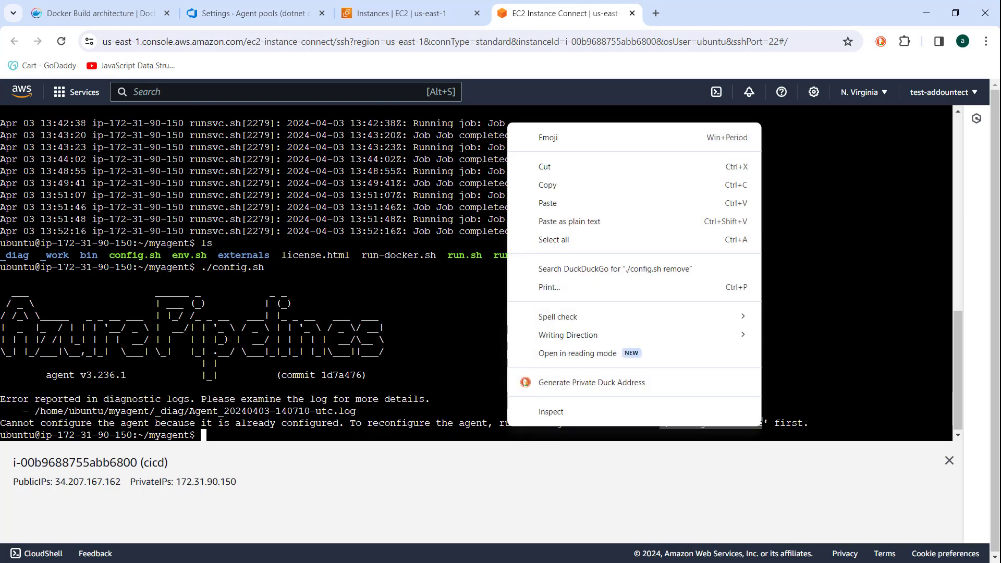
click(587, 185)
click(219, 434)
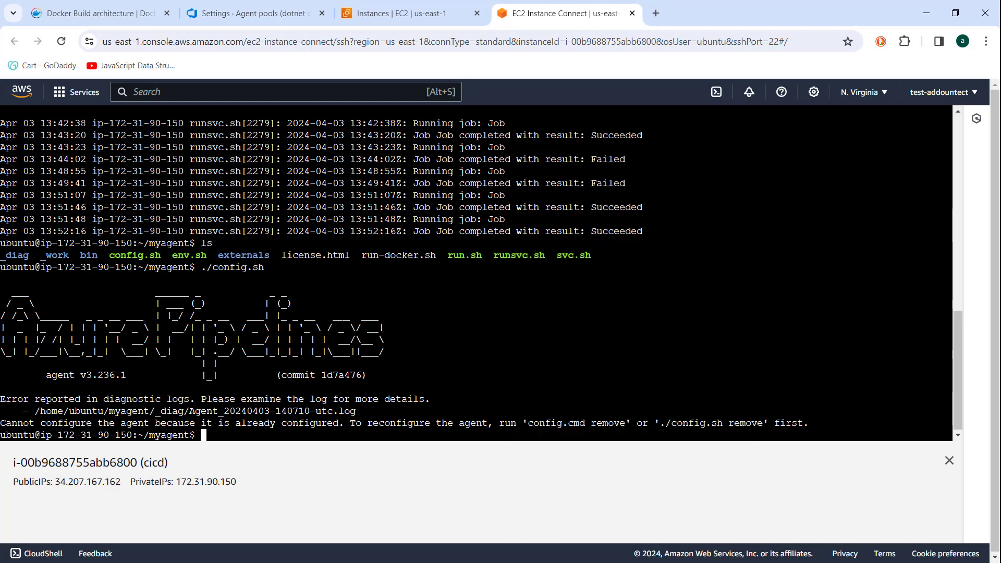
key(ctrl+v)
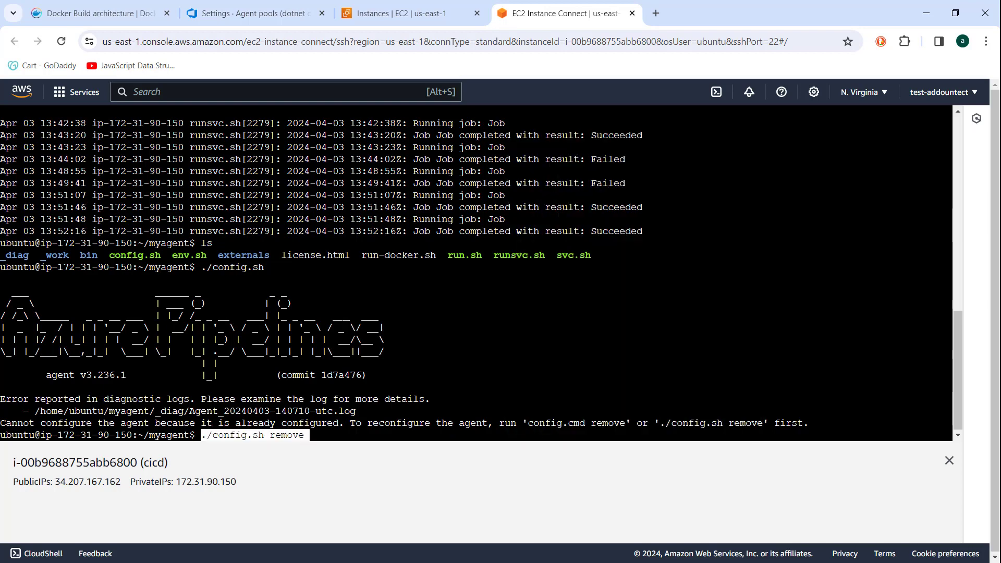
key(Return)
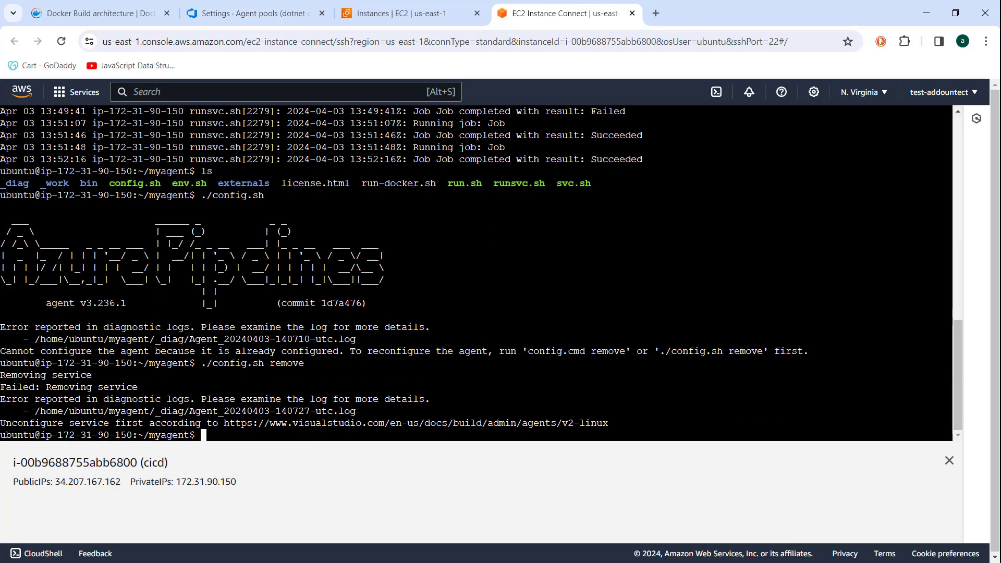
Step: Try the agent configuration again by rerunning ./config.sh without the remove argument
key(Up)
key(BackSpace)
key(BackSpace)
key(BackSpace)
key(BackSpace)
key(BackSpace)
key(BackSpace)
key(BackSpace)
key(Return)
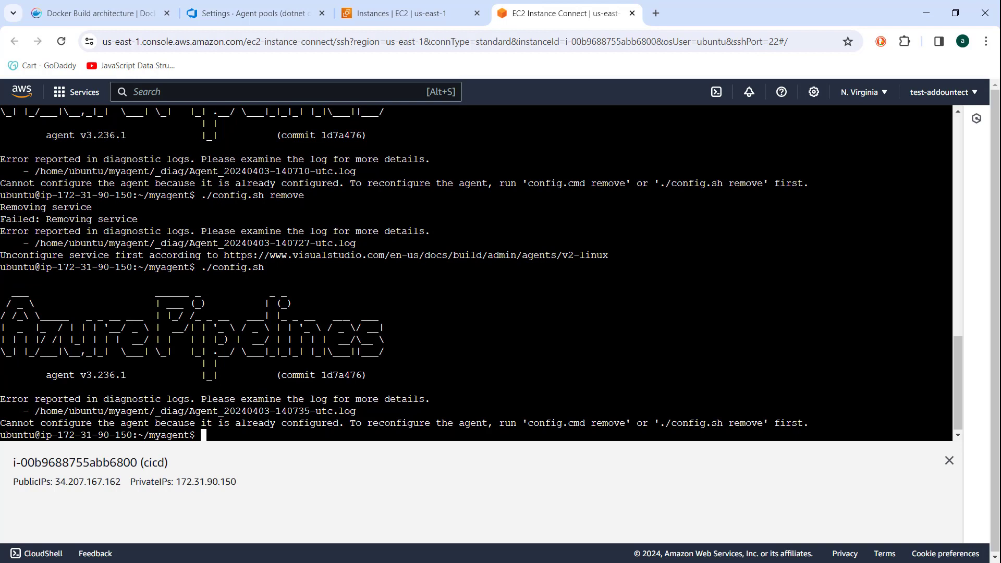
Step: List the agent files and stop the agent service with sudo ./svc.sh stop
text(ls)
key(Return)
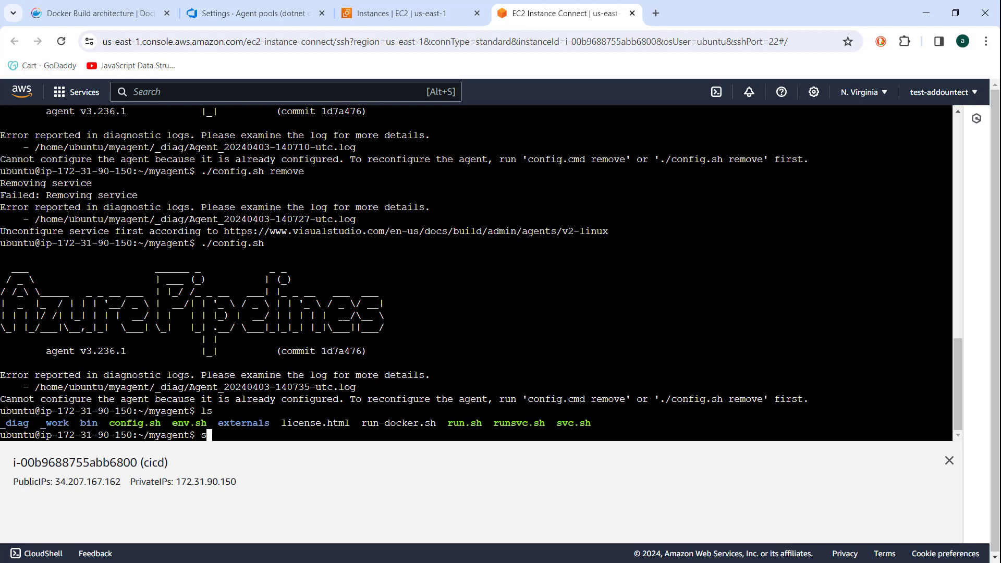
text(sudo ./sc)
key(BackSpace)
key(Tab)
text(stop)
key(Return)
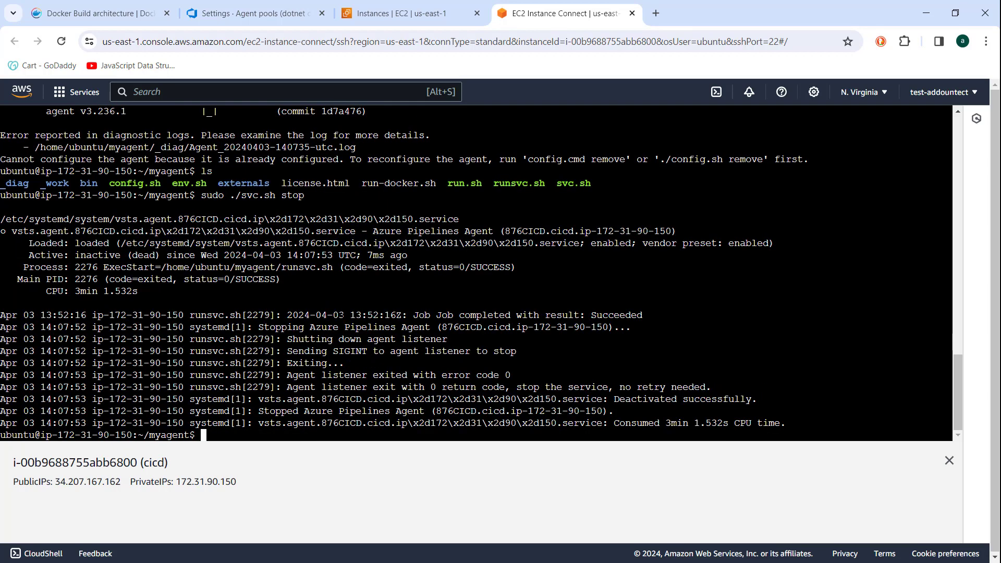
Step: Run sudo ./svc.sh without an argument to look up its available commands
key(Up)
key(BackSpace)
key(BackSpace)
key(BackSpace)
key(BackSpace)
key(Return)
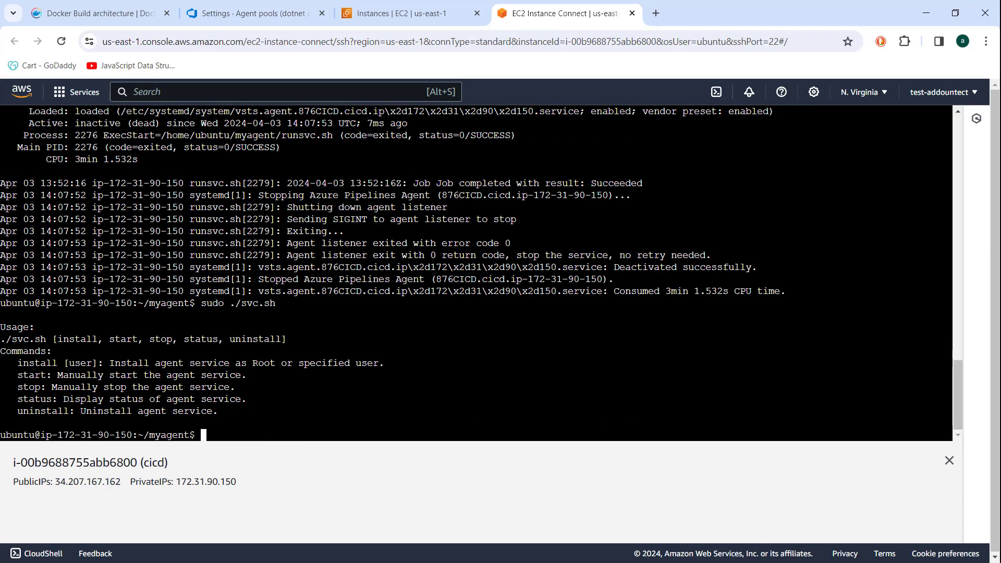
Step: Uninstall the agent service with sudo ./svc.sh uninstall and list the directory's files
key(Up)
text(uninstall)
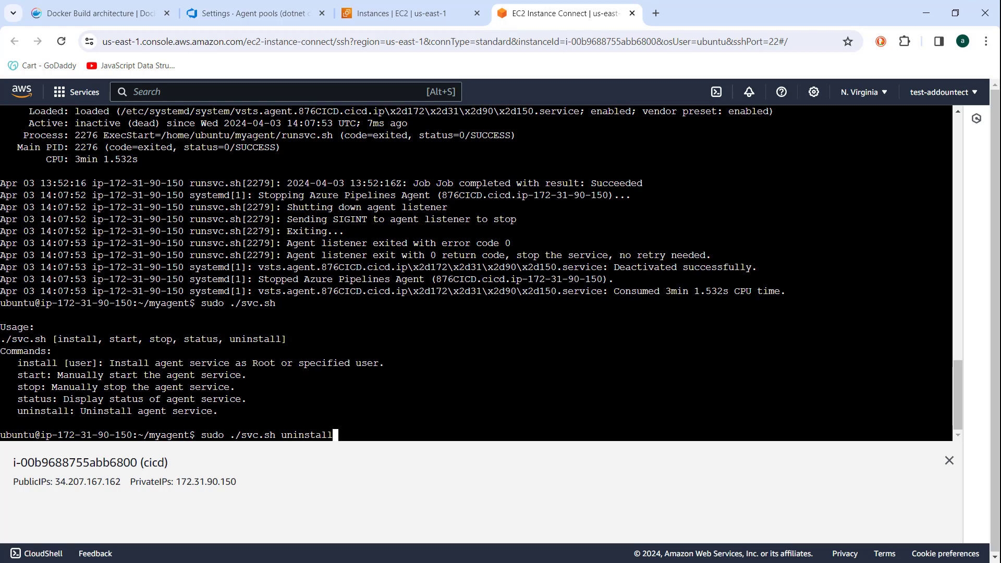
key(Return)
text(ls)
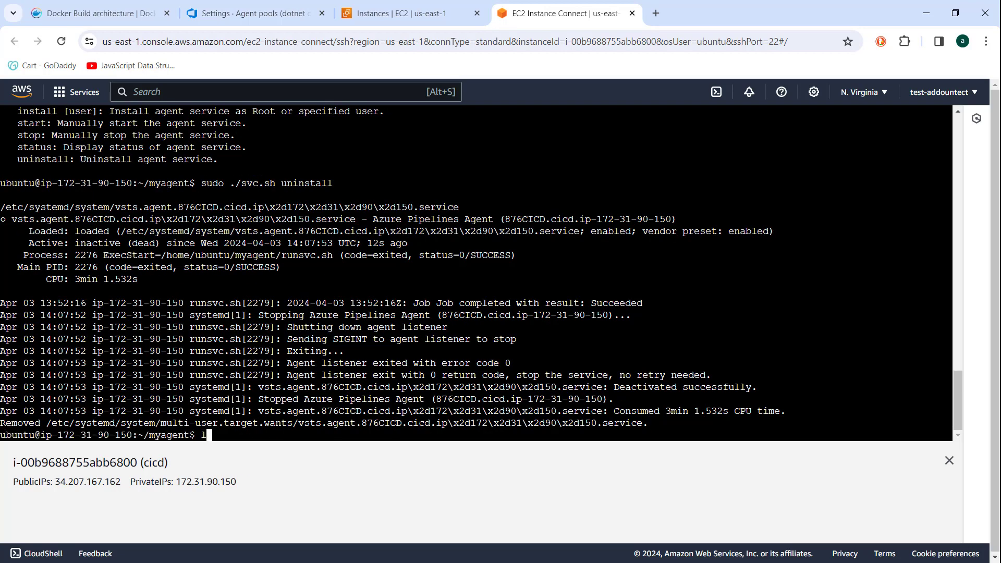
key(Return)
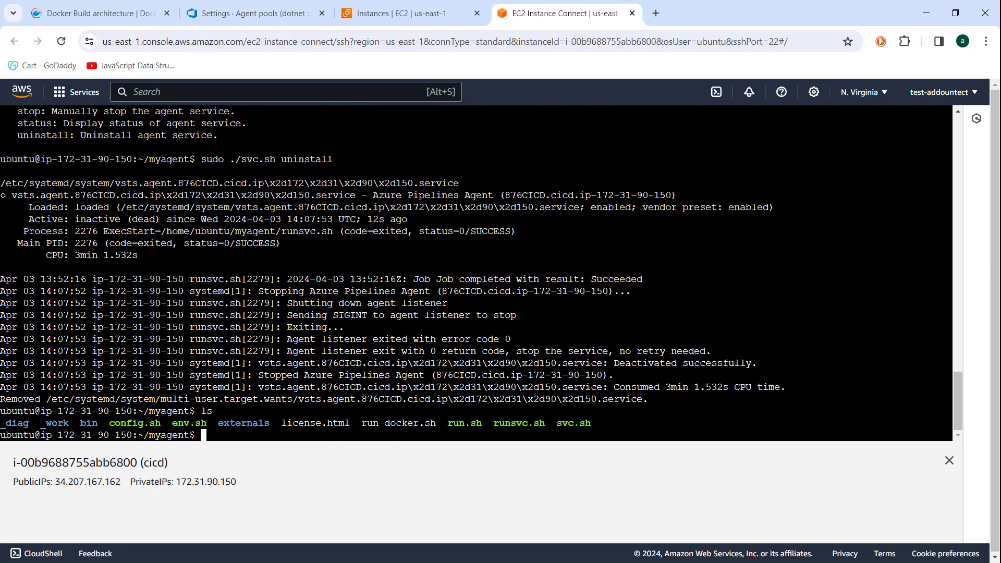
Step: Try to configure the agent with ./config.sh now that its service is uninstalled
text(./co)
key(Tab)
key(Return)
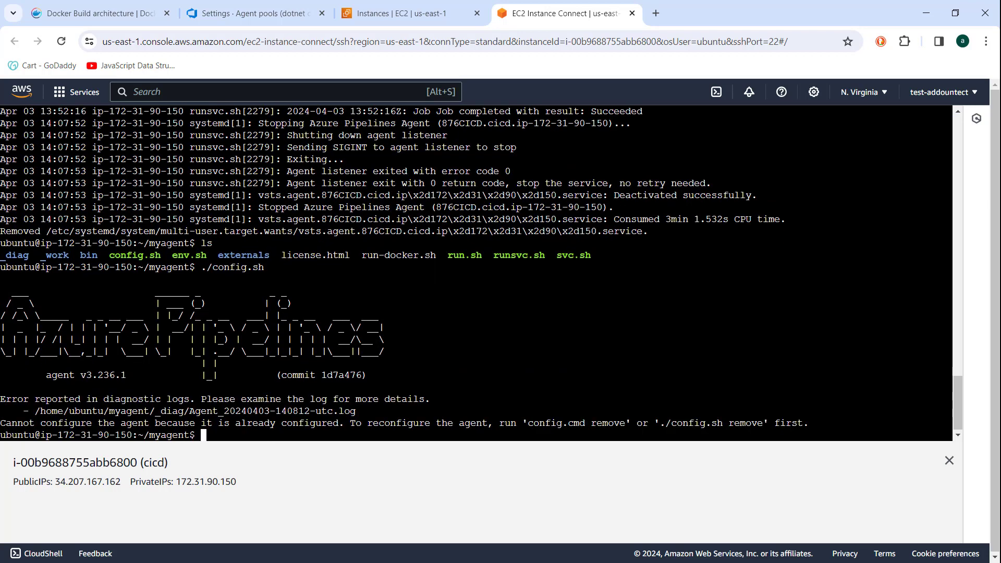
Step: Try to remove the agent configuration with sudo ./config.sh remove
drag(660, 423, 763, 423)
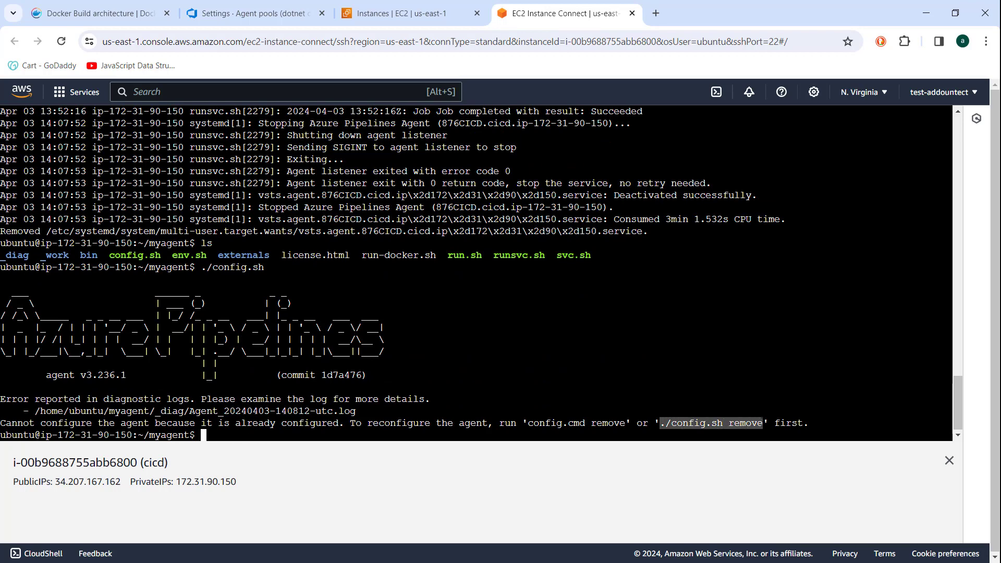
right_click(763, 423)
click(593, 182)
click(593, 188)
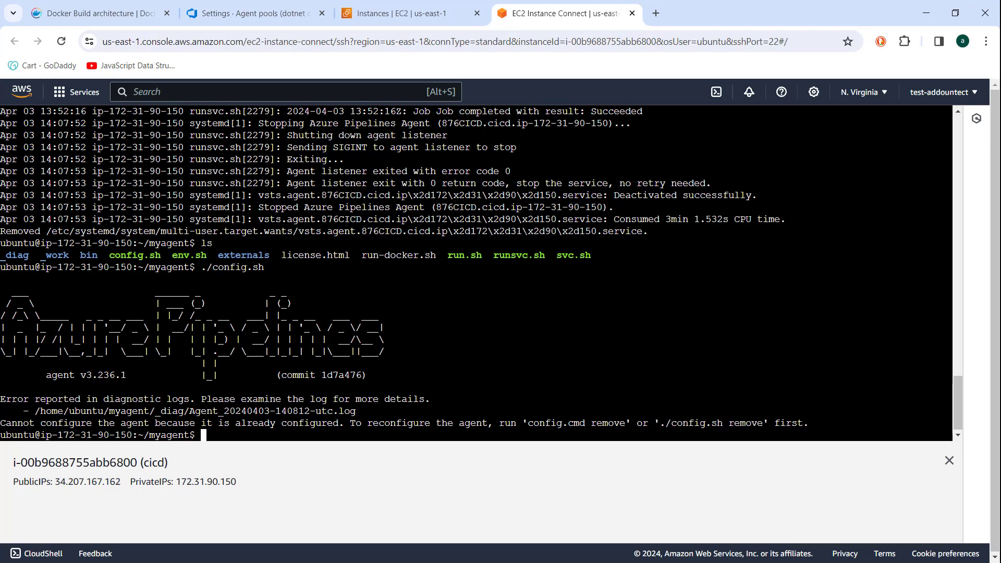
text(sudo)
key(ctrl+v)
key(Return)
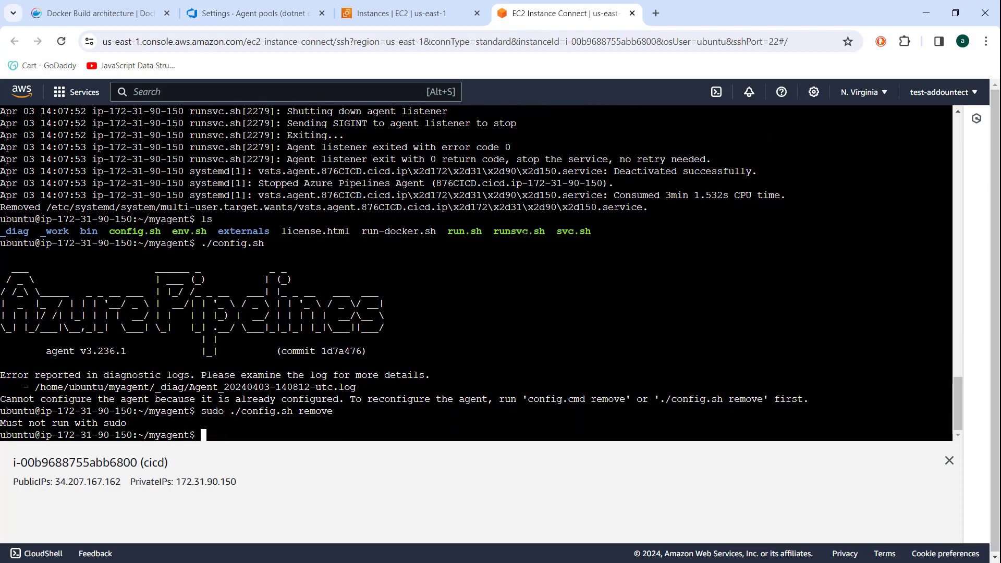
Step: Start removing the agent with ./config.sh remove, without sudo, and accept the default PAT authentication type
key(Up)
key(Left)
key(Left)
key(Left)
key(Left)
key(Left)
key(Left)
key(Left)
key(Left)
key(Left)
key(Left)
key(Left)
key(Left)
key(Left)
key(Left)
key(Left)
key(Left)
key(Left)
key(Left)
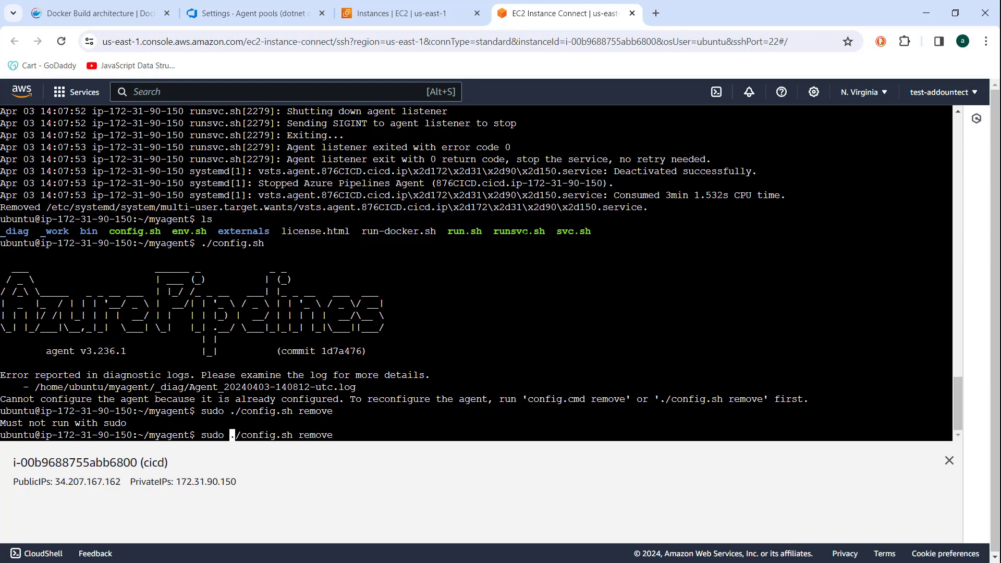
key(BackSpace)
key(BackSpace)
key(BackSpace)
key(BackSpace)
key(BackSpace)
key(Return)
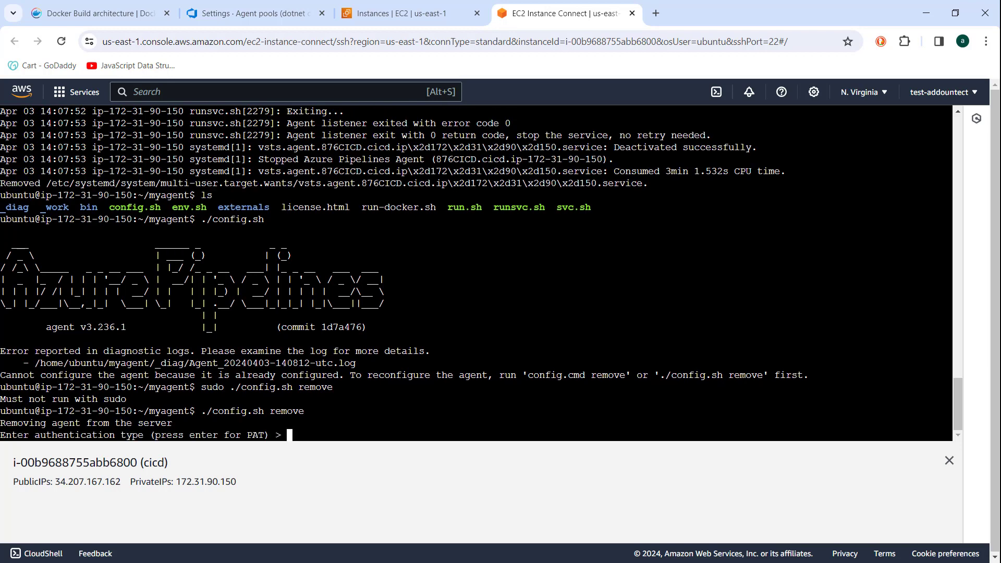
key(Return)
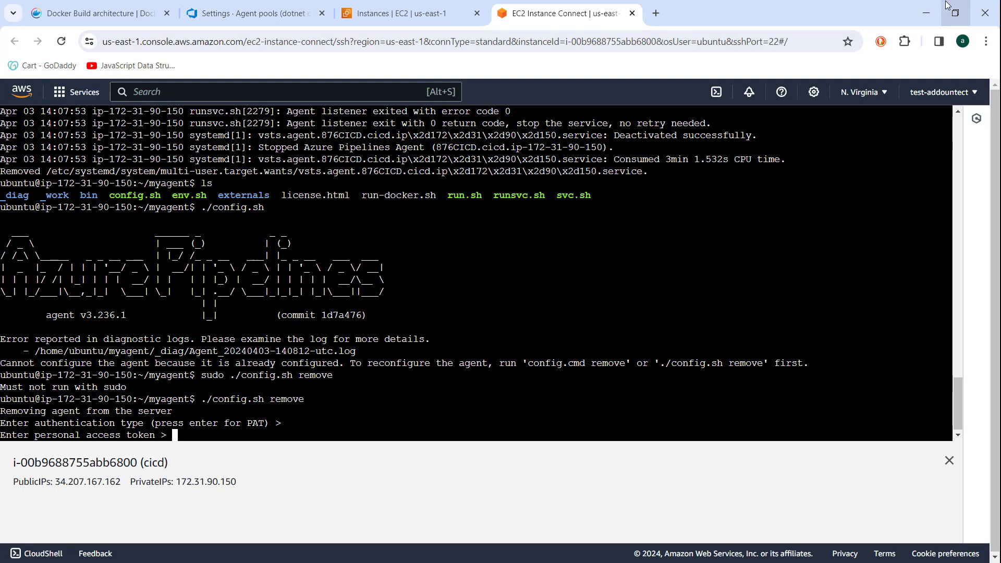
Step: Switch to the Notepad file test and select the saved personal access token for copying
click(926, 11)
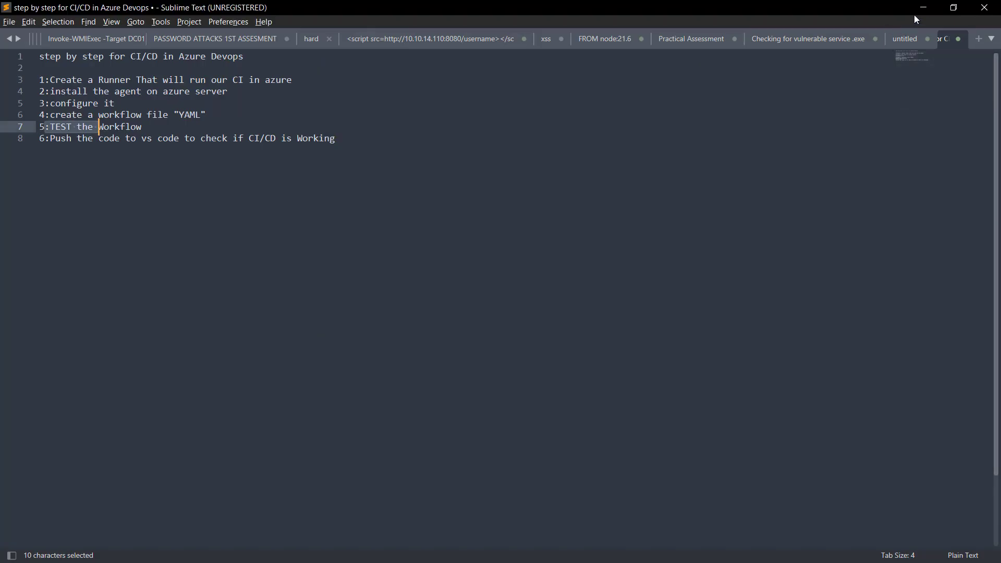
click(917, 11)
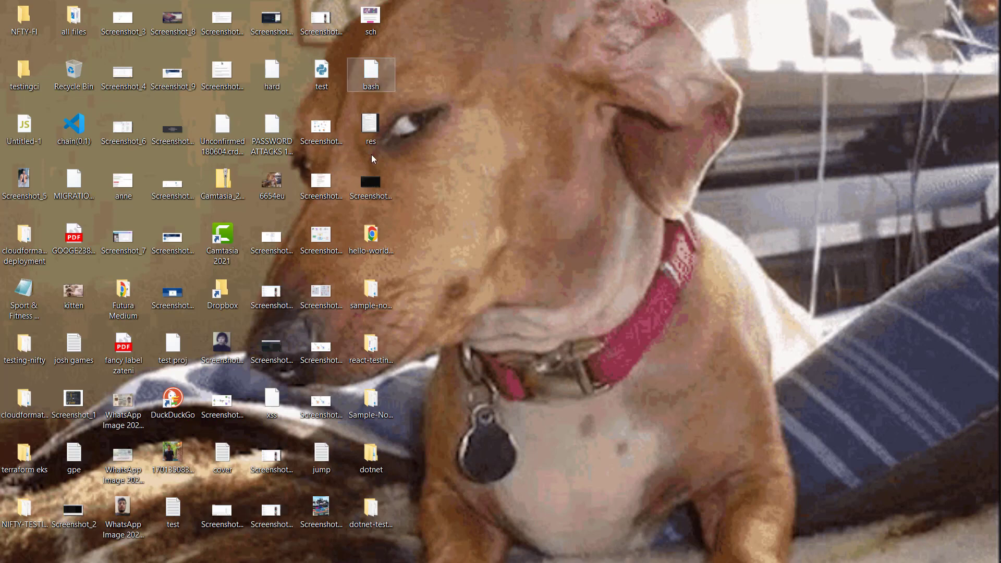
mouse_move(996, 85)
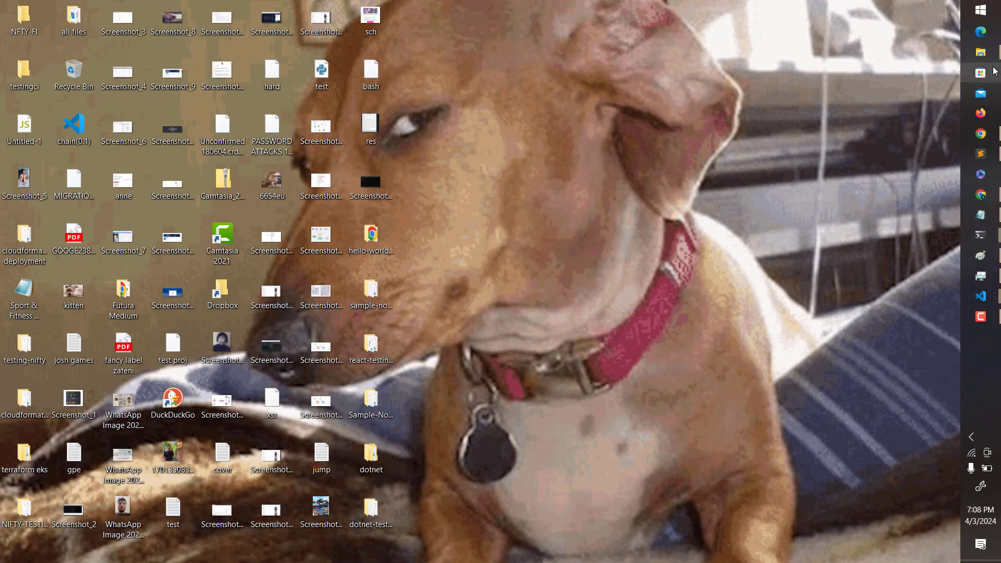
click(980, 214)
click(450, 183)
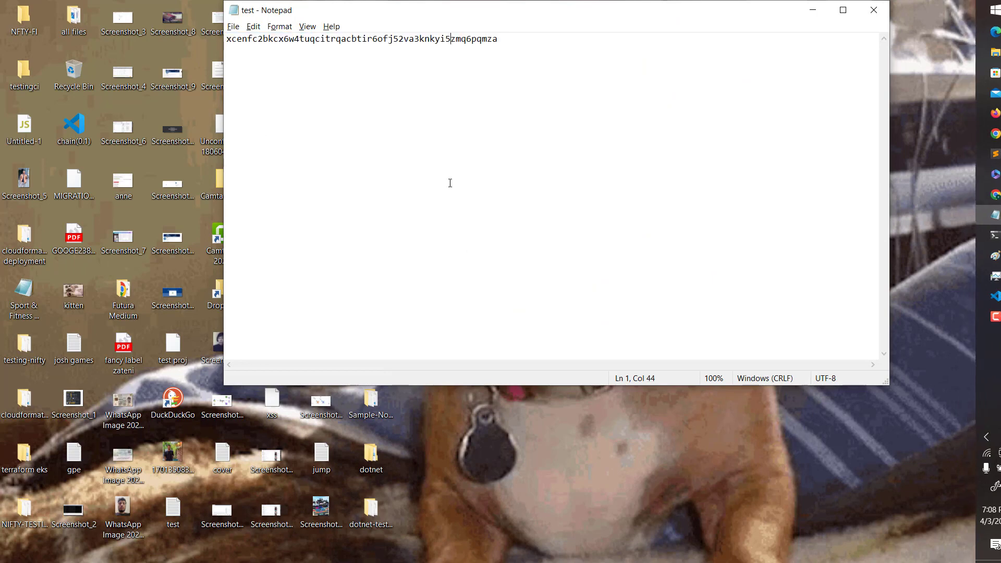
key(ctrl+a)
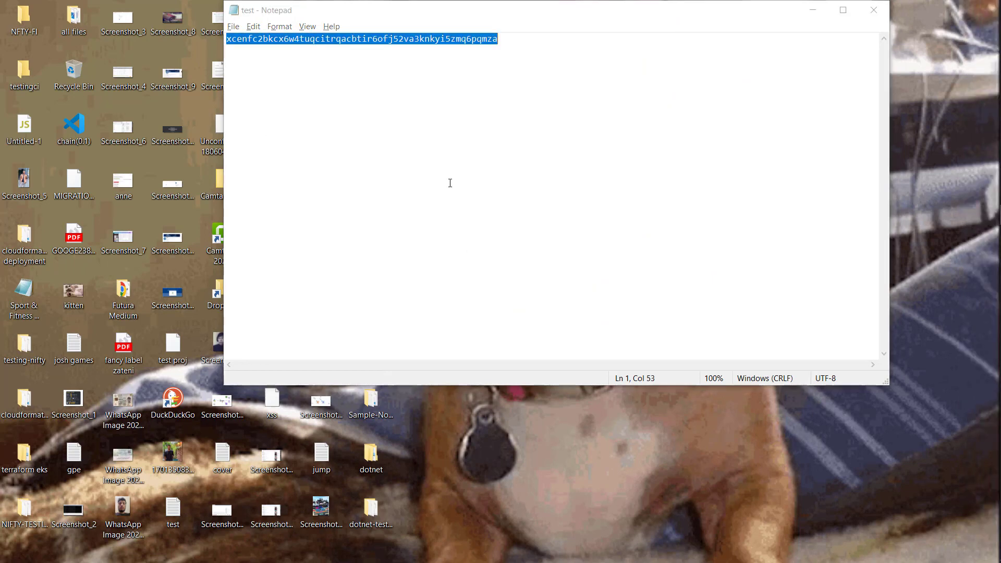
Step: Return to the EC2 terminal and paste the personal access token at its prompt to complete the agent removal
key(alt+Tab)
key(alt+Tab)
key(alt+Tab)
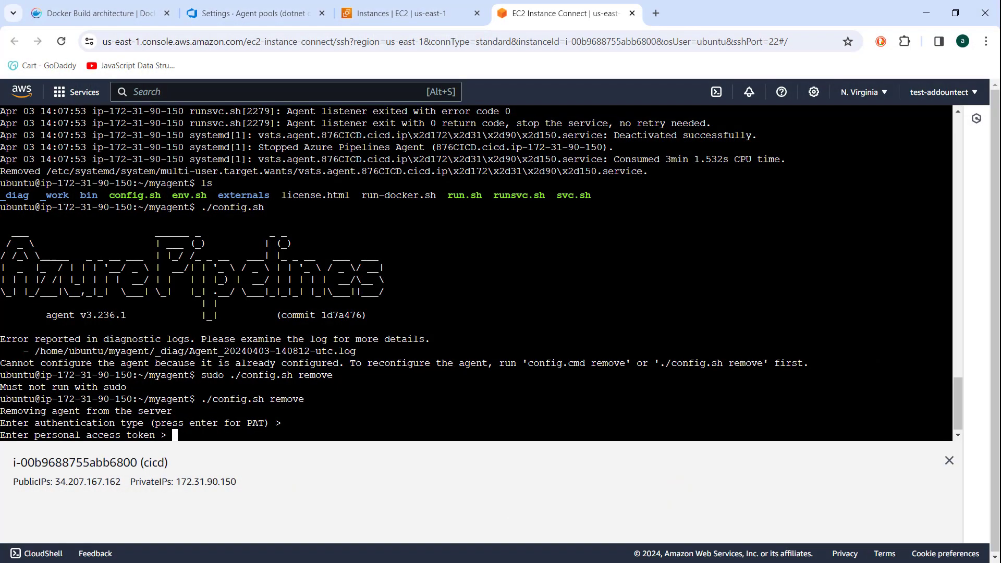
right_click(306, 296)
key(Escape)
key(ctrl+v)
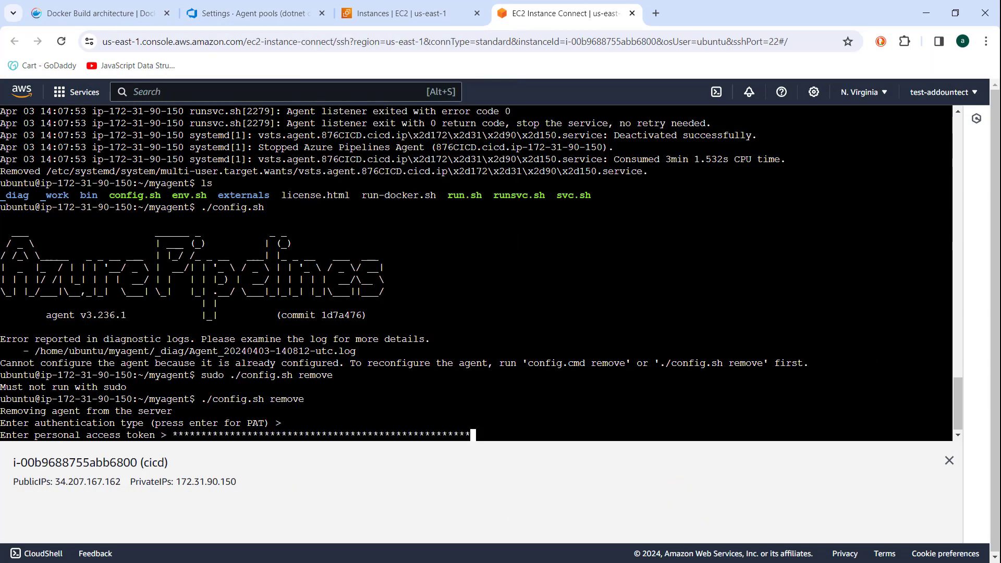
key(Return)
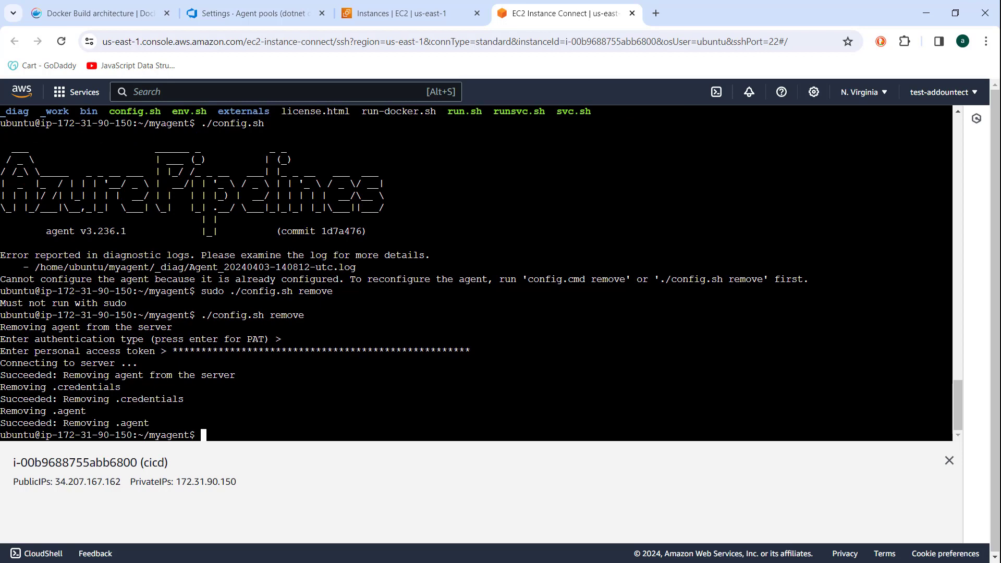
Step: Run ./config.sh to configure the agent again and accept the Team Explorer Everywhere license agreement with y
text(./config.sh)
key(Return)
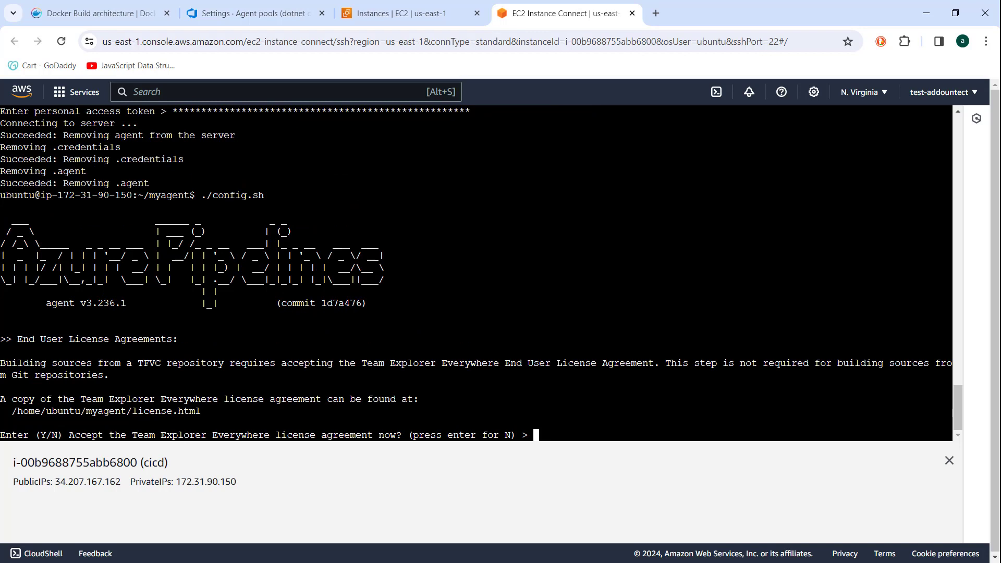
text(y)
key(Return)
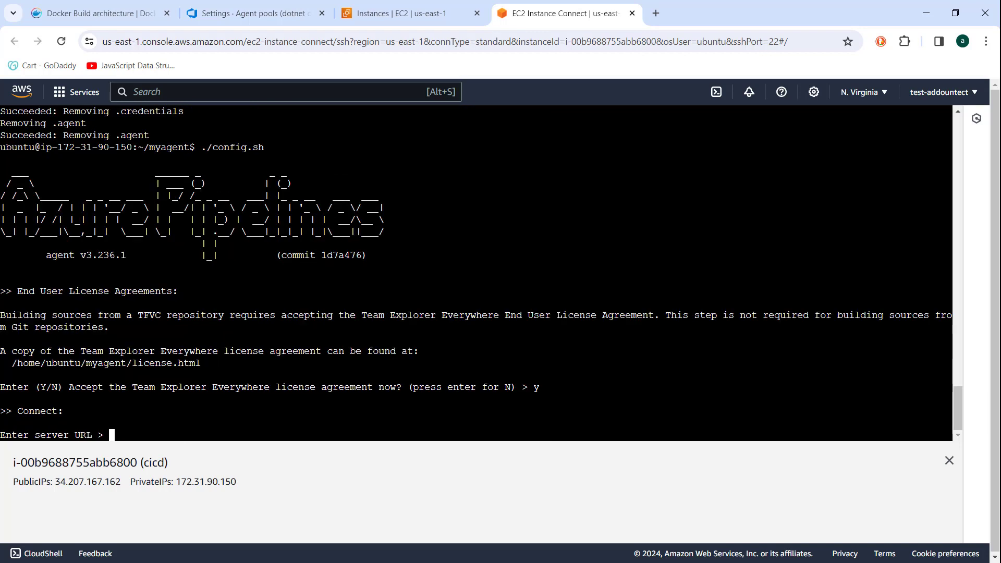
Step: Switch to Azure DevOps, dismiss the agent download instructions and open the 876CICD organization's projects page
key(alt+Tab)
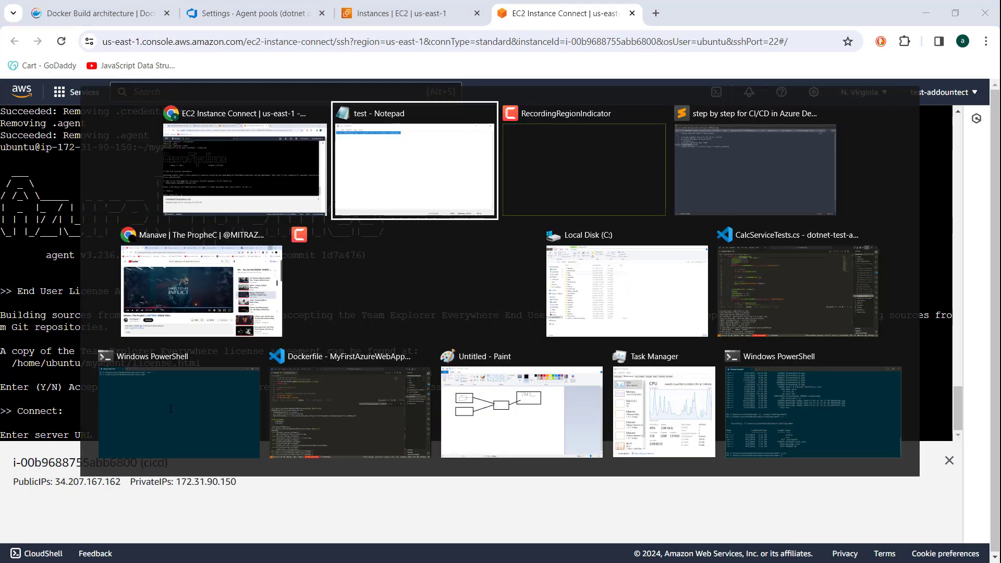
key(alt+Tab)
key(alt+Tab)
key(alt+Tab)
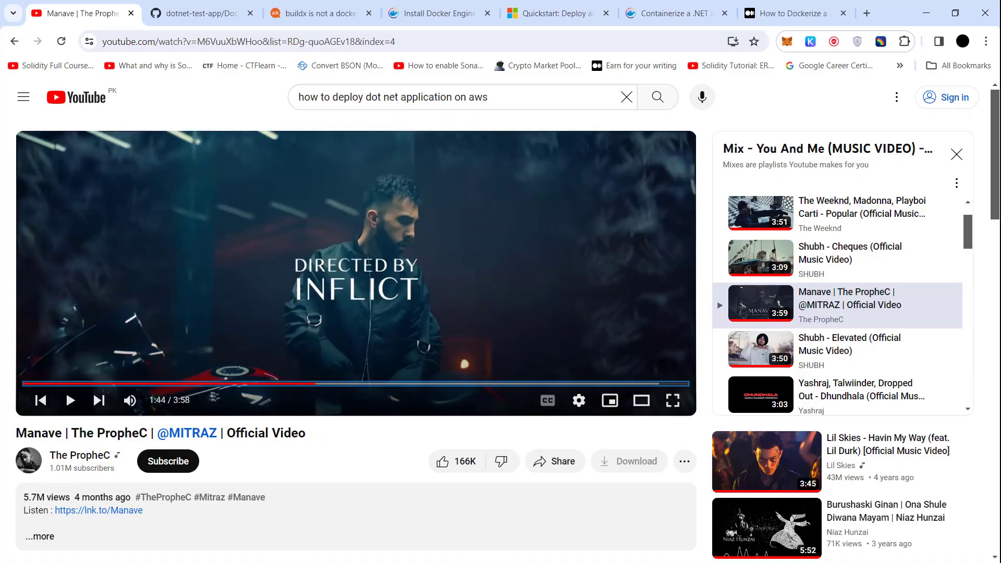
key(alt+Tab)
click(256, 13)
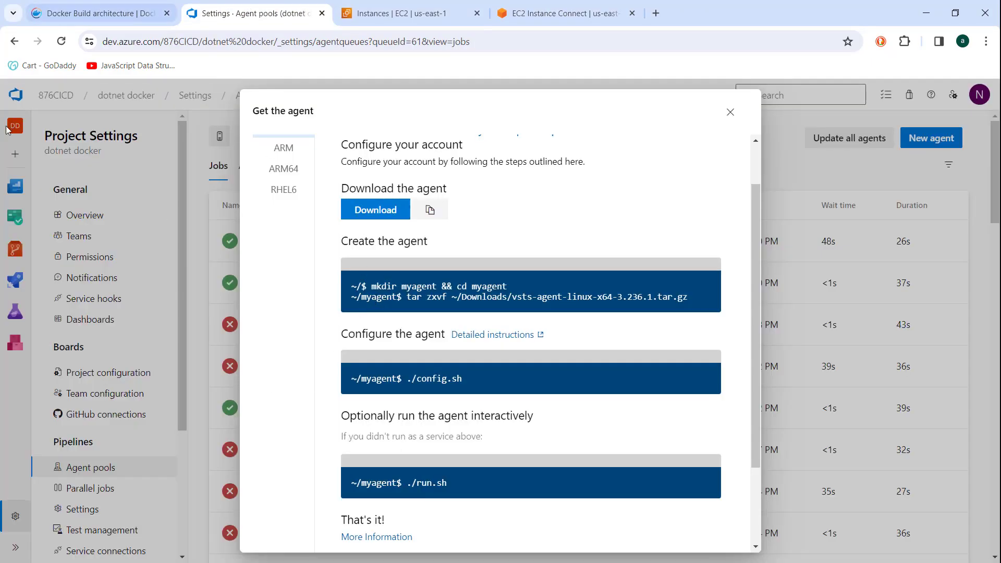
click(155, 208)
click(62, 99)
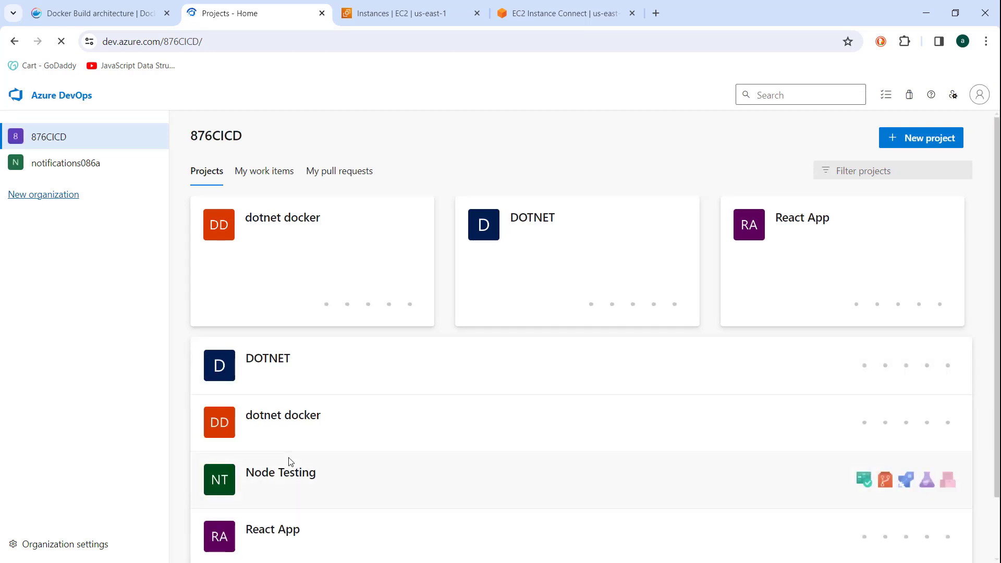
scroll(290, 462, down, 2)
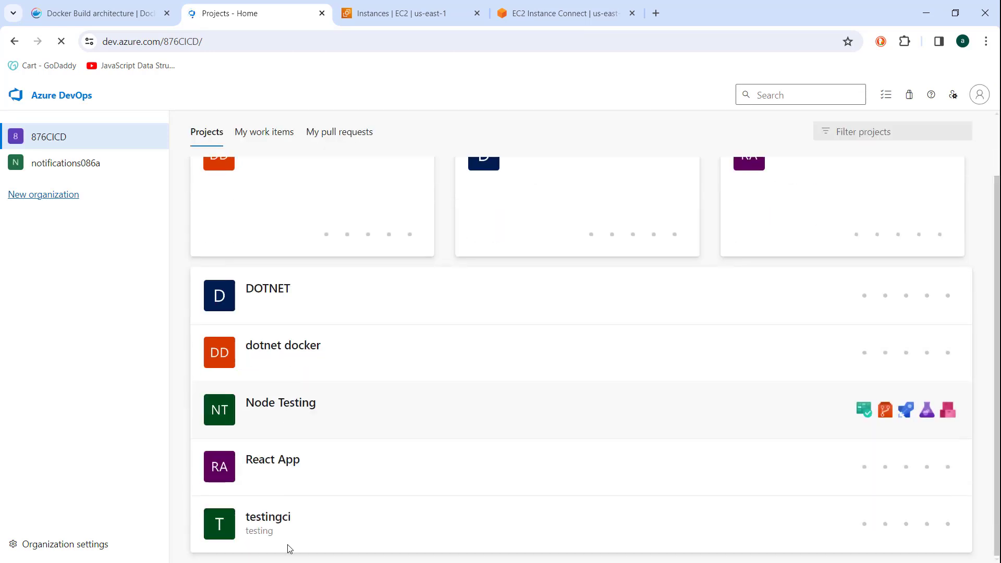
click(292, 354)
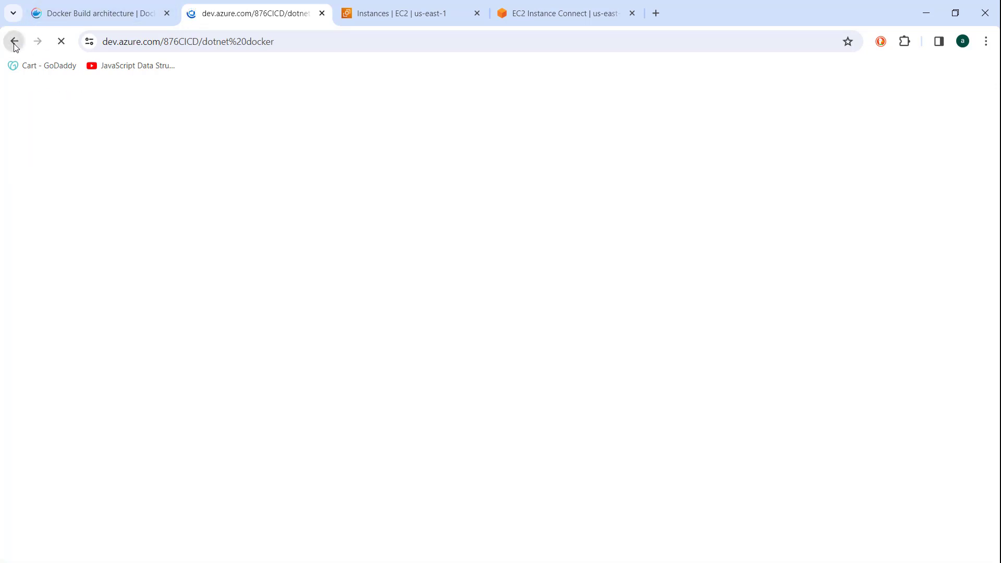
click(12, 41)
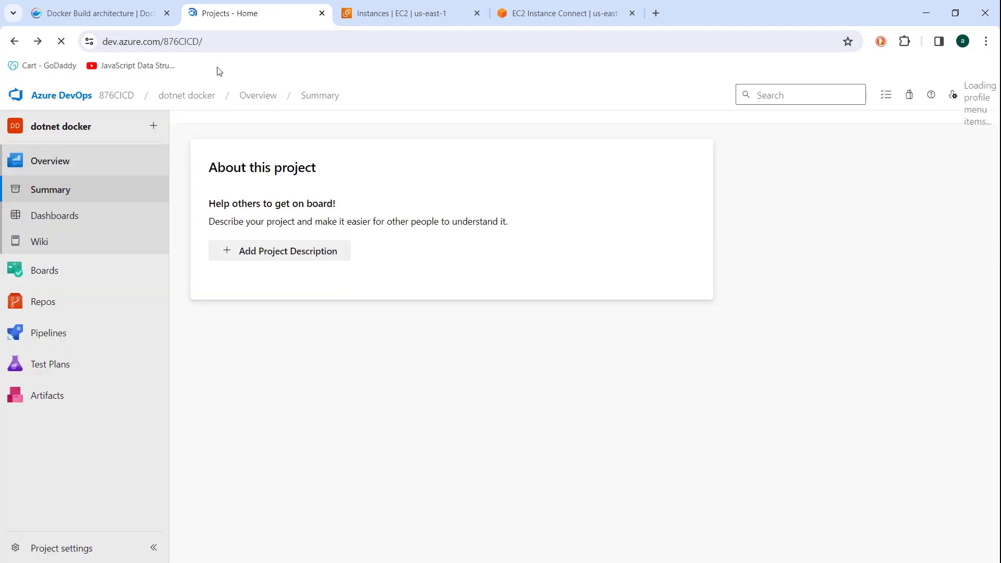
Step: Reload the 876CICD organization's projects page and copy its URL
click(47, 98)
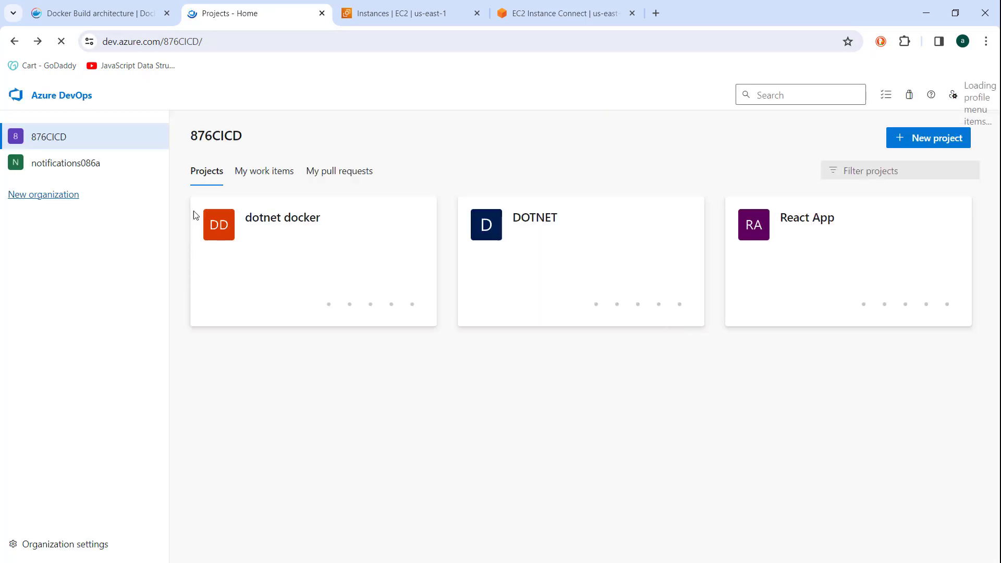
click(233, 41)
key(ctrl+c)
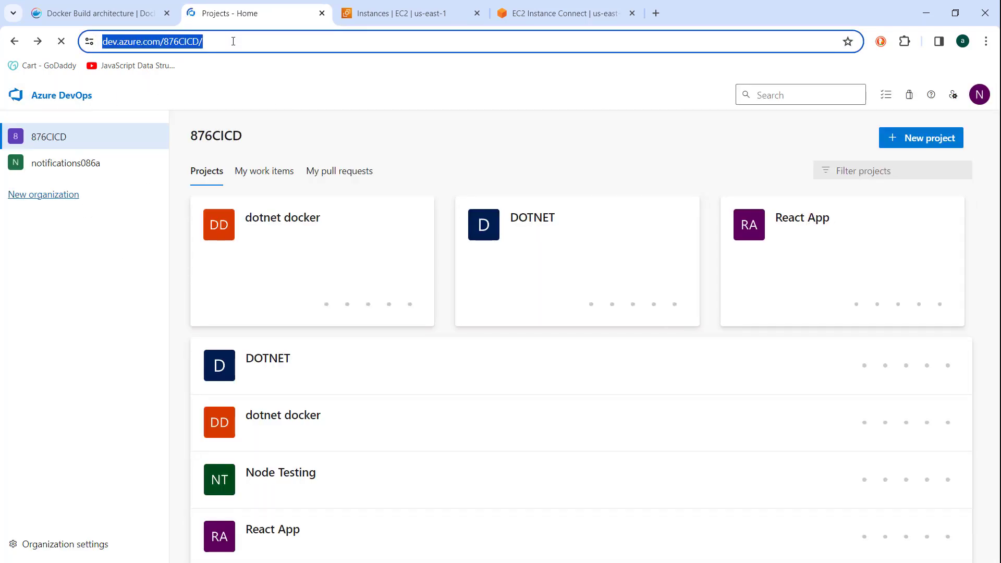
key(alt+Tab)
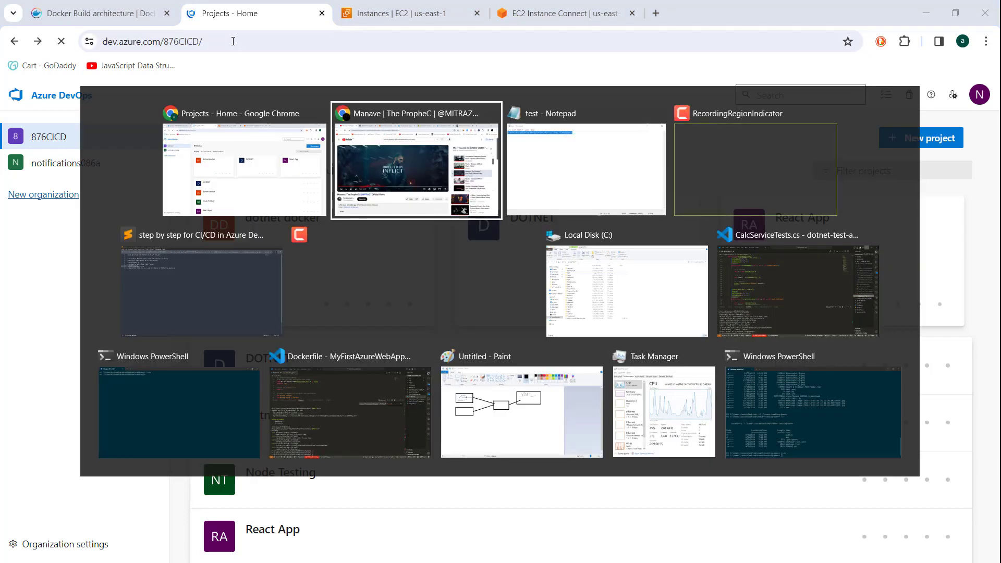
key(alt+Tab)
key(alt+Tab)
key(alt+Tab)
key(alt+Tab)
key(alt+Tab)
key(alt+Tab)
key(alt+Tab)
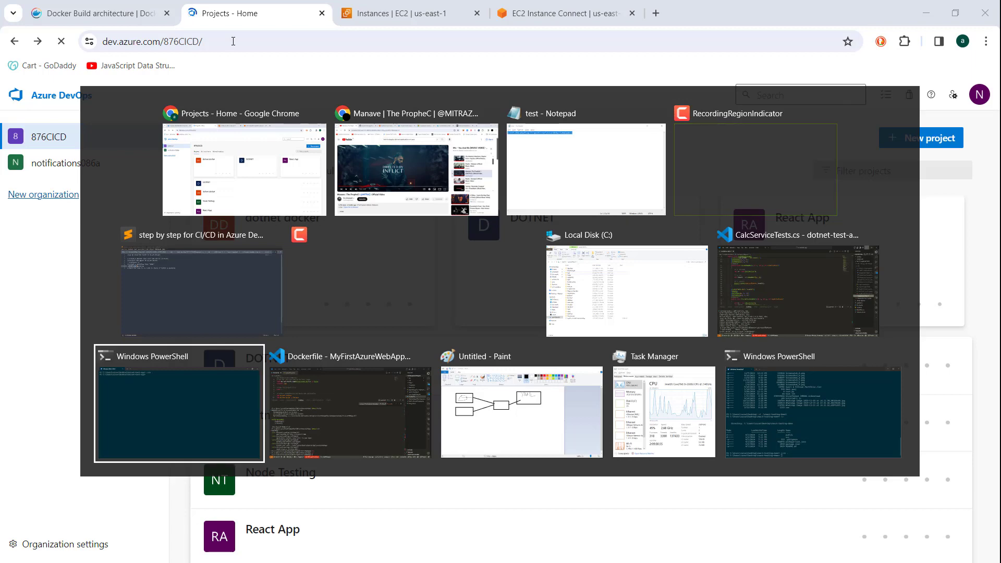
key(alt+Tab)
key(alt+Tab)
key(alt+Tab)
key(alt+Tab)
key(alt+Tab)
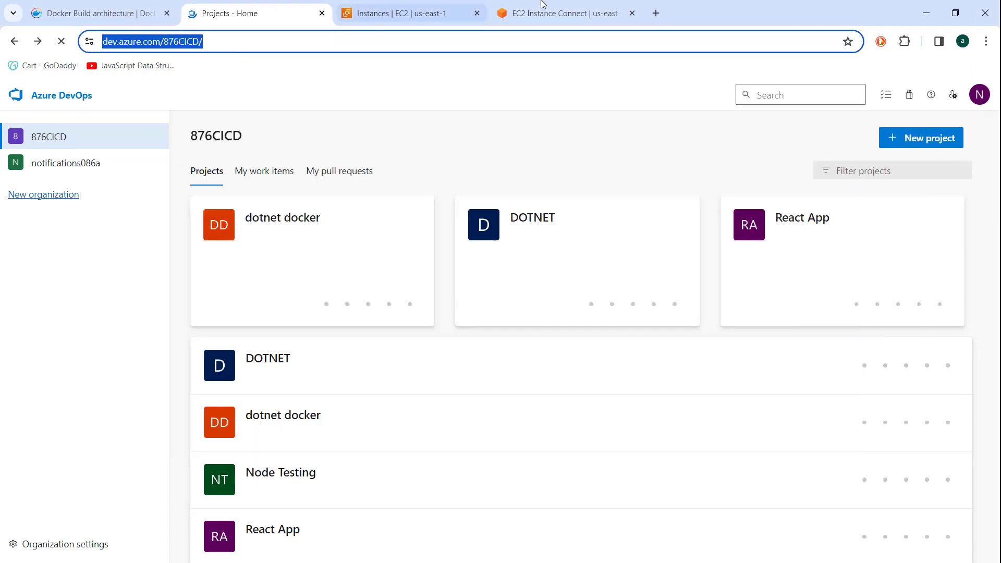
click(543, 6)
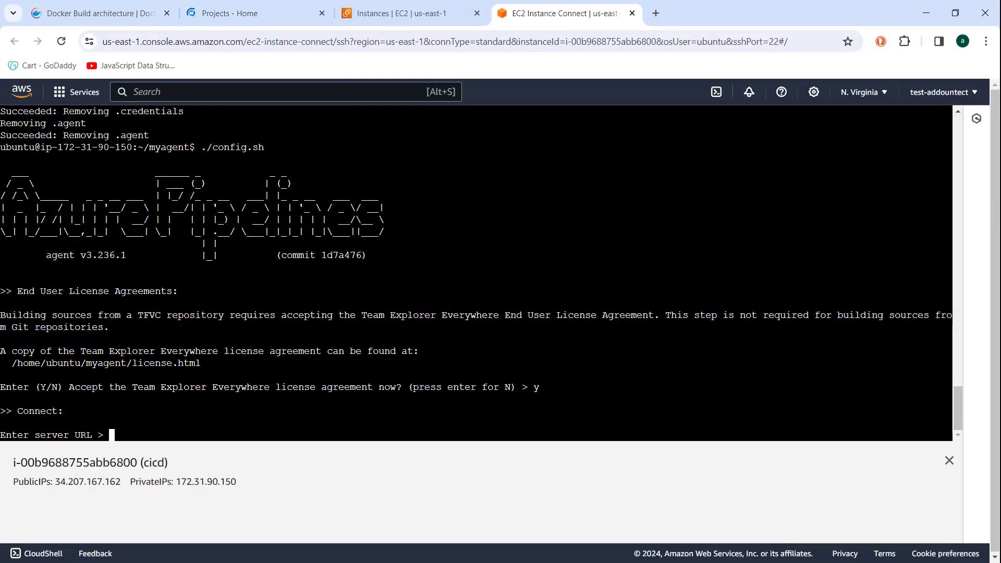
key(ctrl+v)
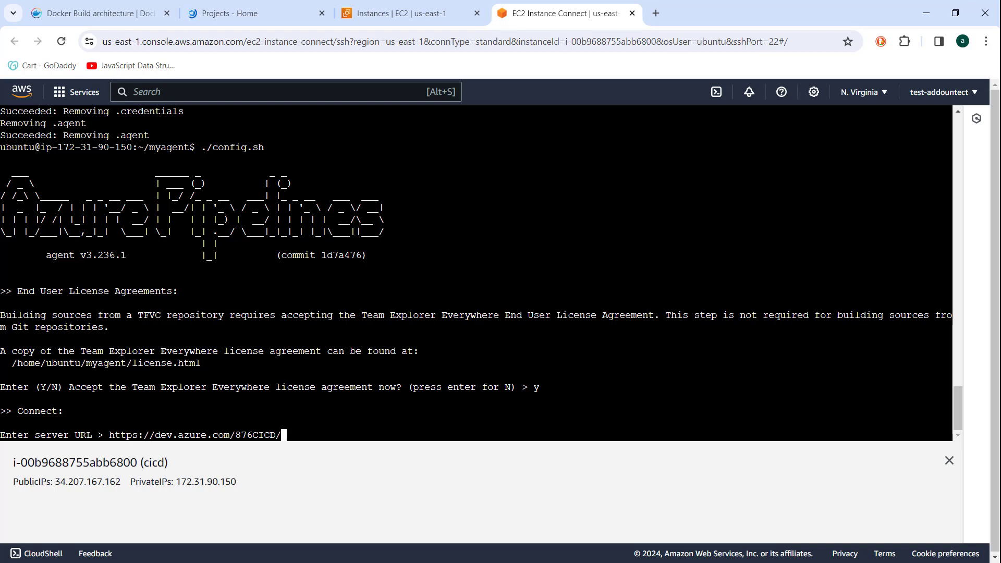
key(Return)
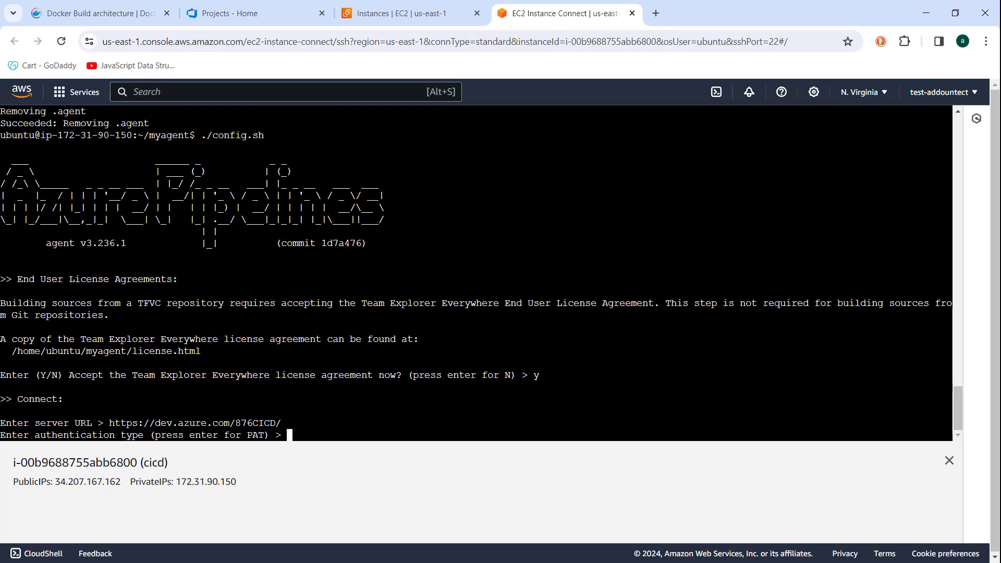
key(Return)
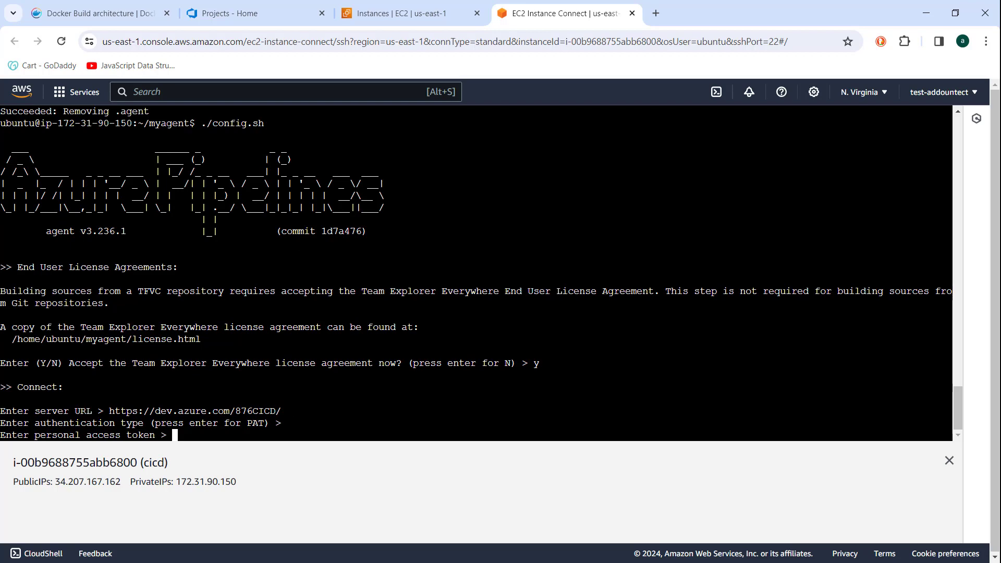
Step: Switch back to the Azure DevOps organization and open the user settings for personal access tokens
key(alt+Tab)
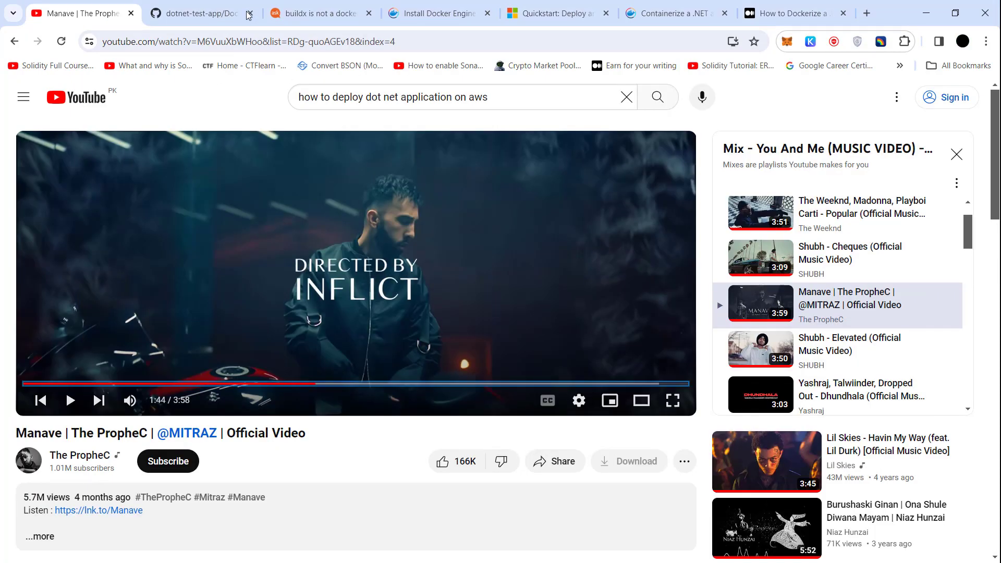
key(alt+Tab)
key(alt+Tab)
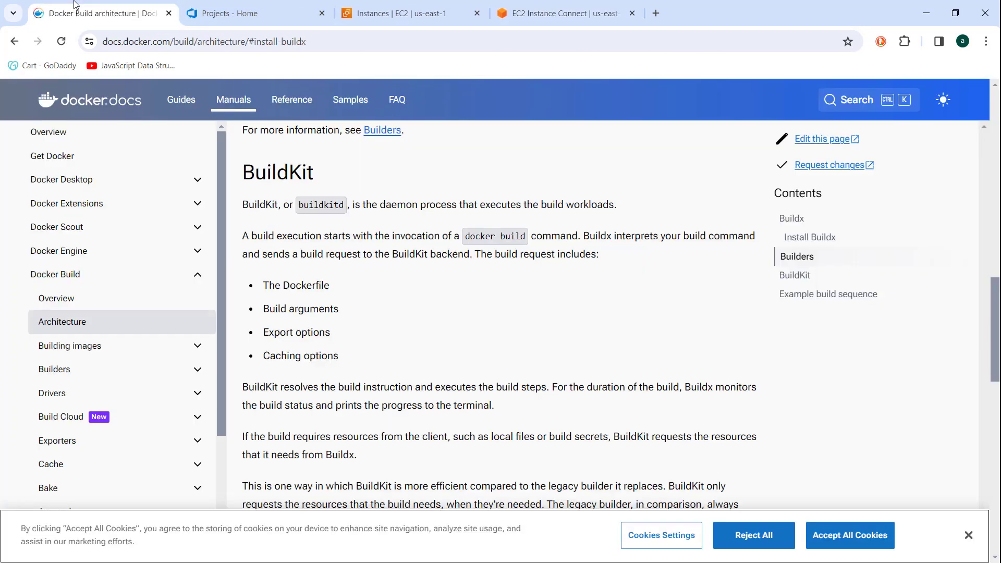
click(230, 13)
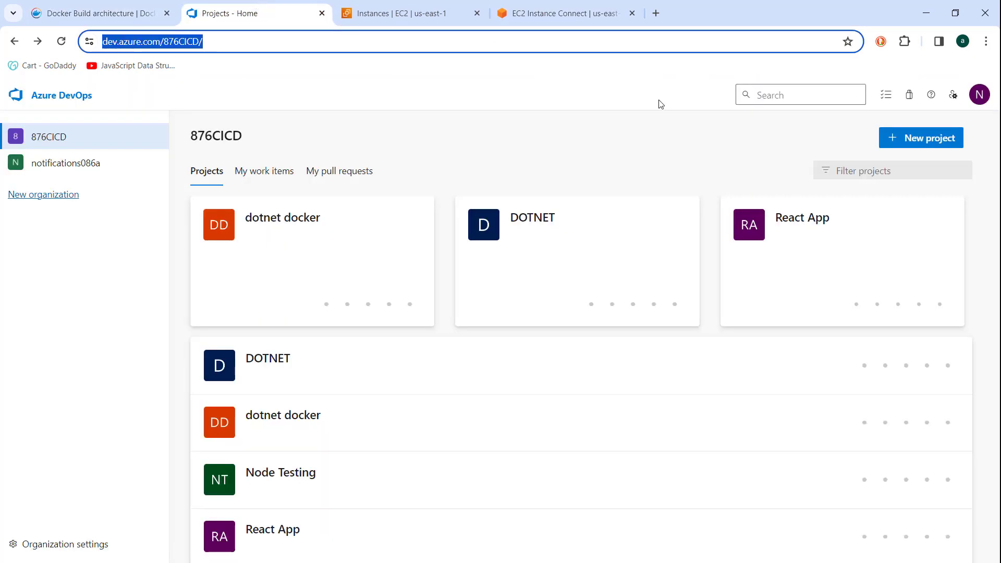
click(975, 98)
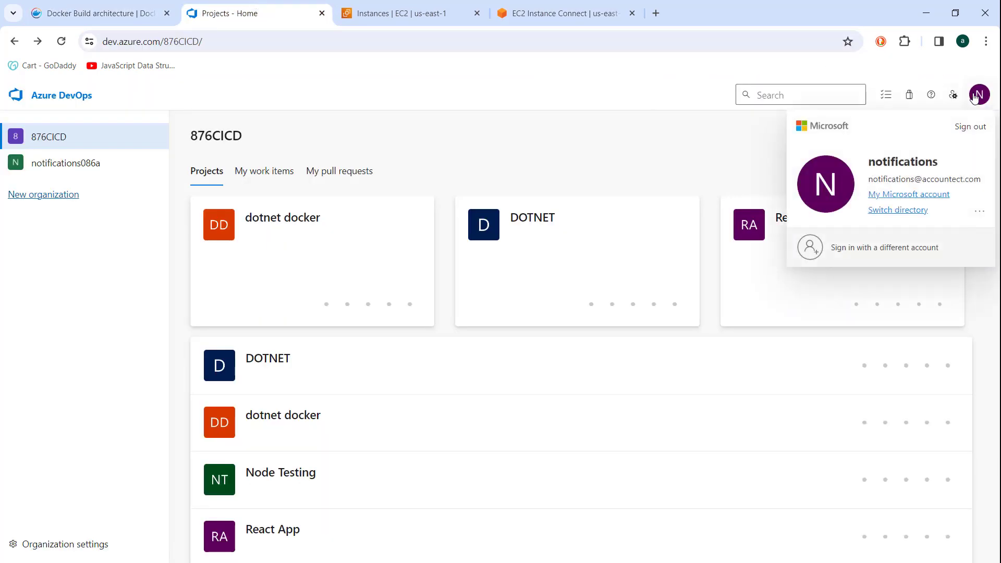
click(977, 218)
click(919, 239)
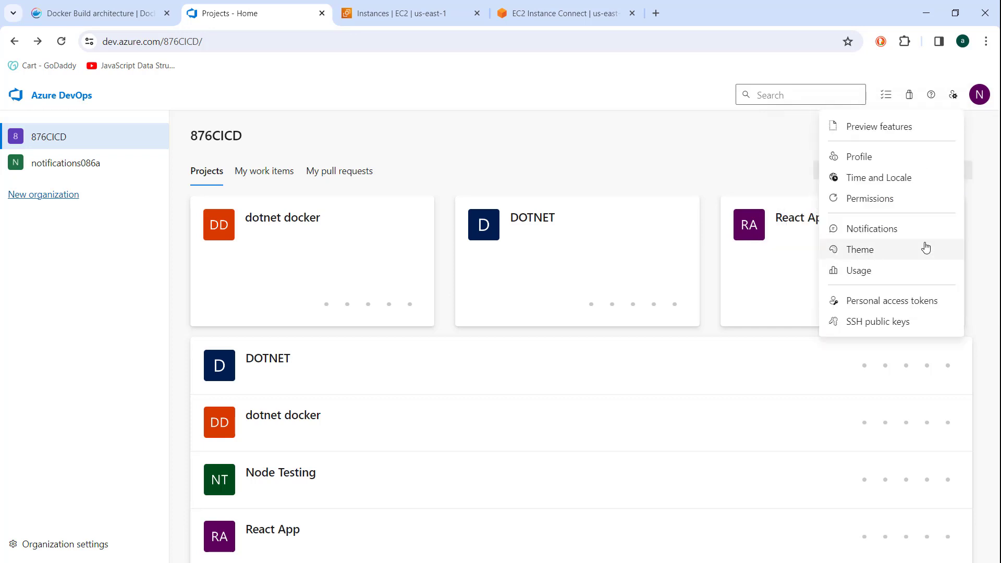
click(901, 302)
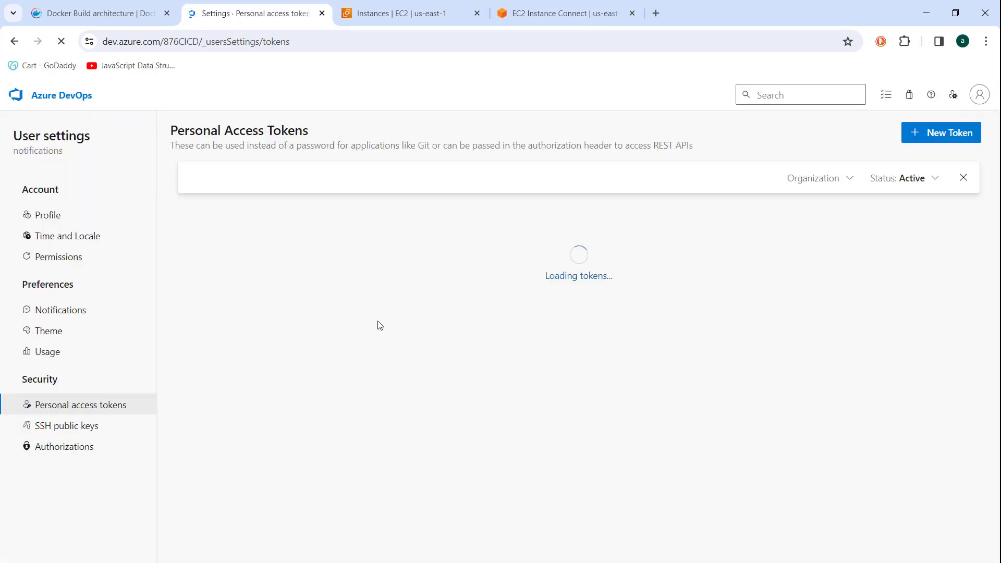
click(938, 137)
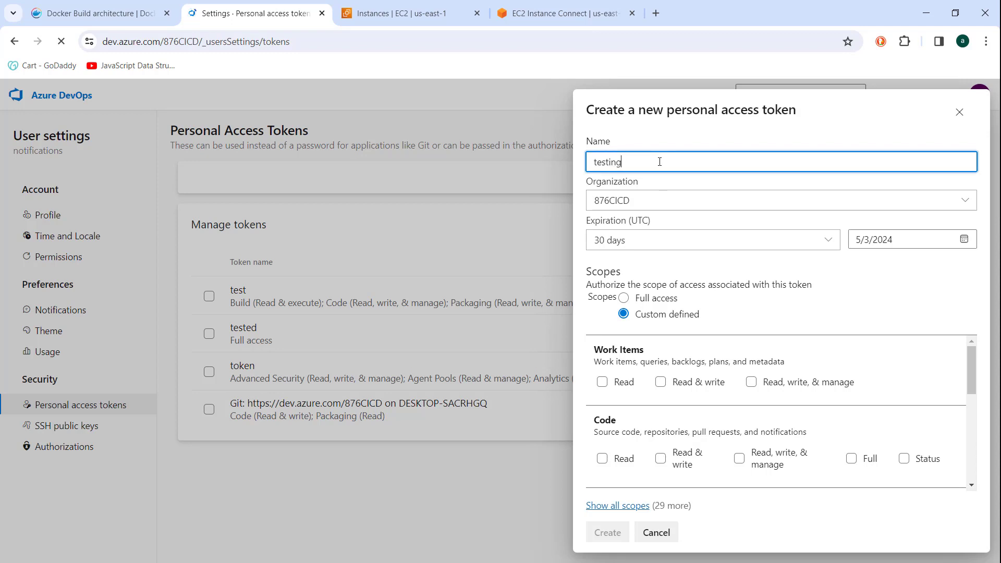
scroll(783, 420, down, 5)
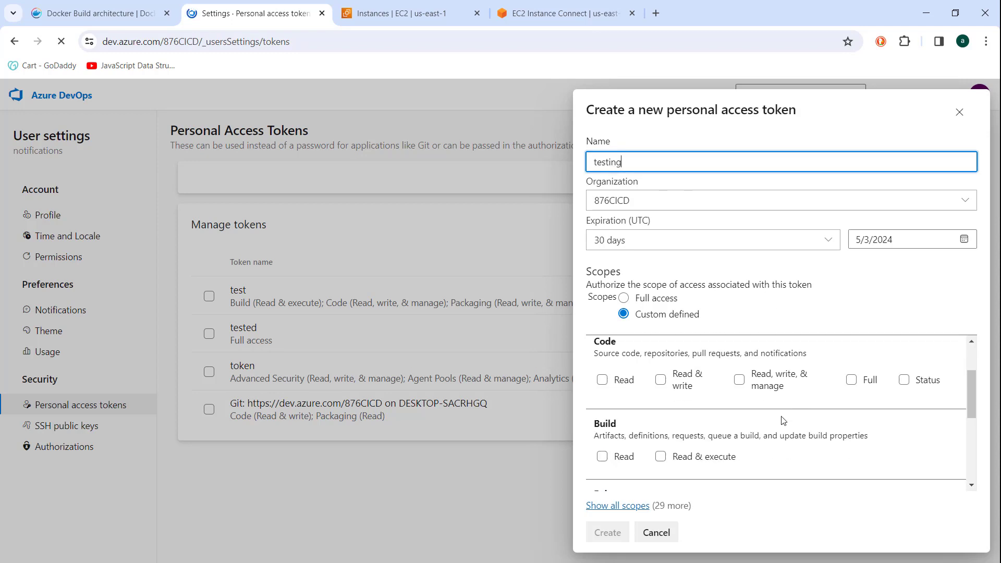
scroll(783, 420, up, 5)
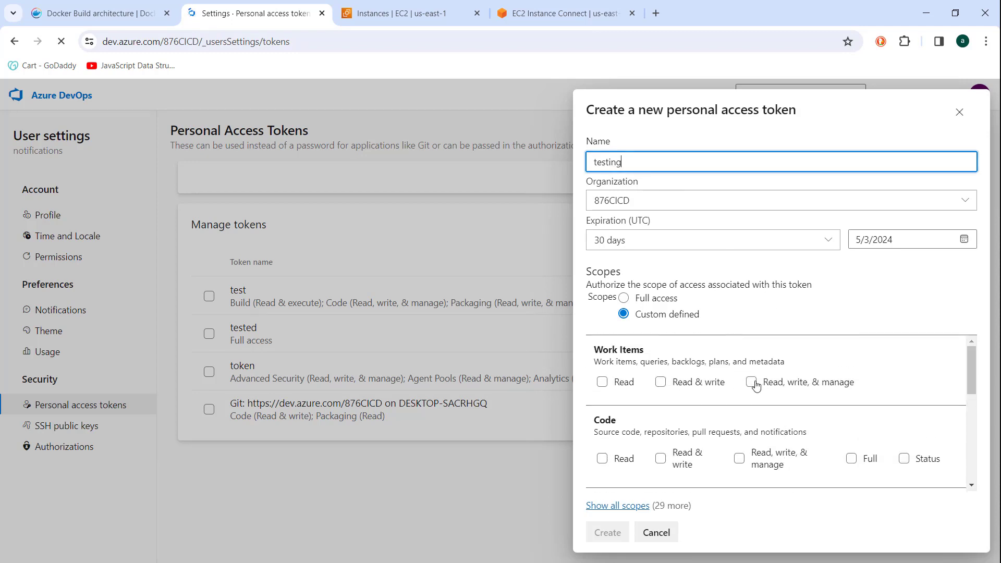
click(751, 382)
scroll(864, 405, down, 3)
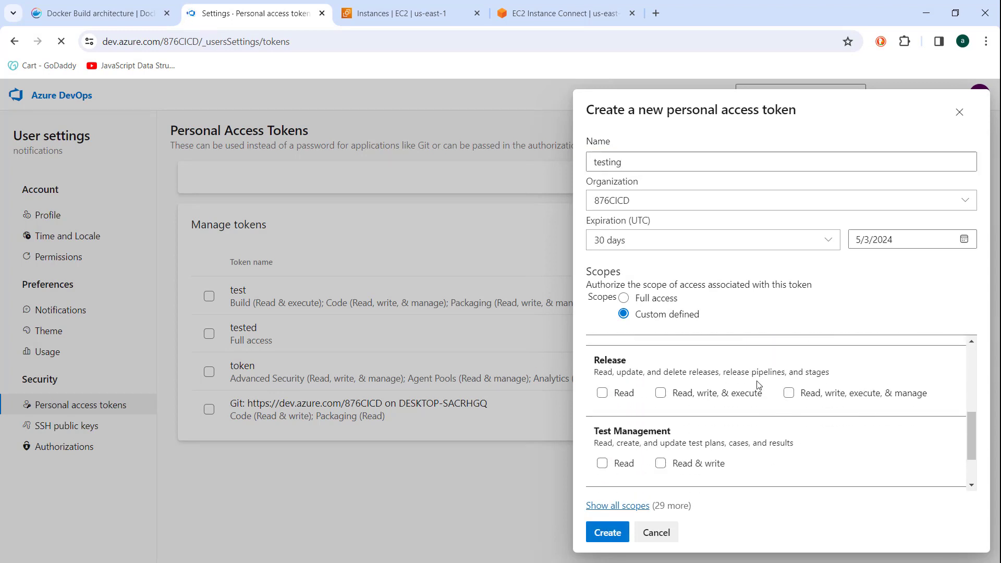
scroll(858, 411, down, 1)
scroll(858, 411, up, 1)
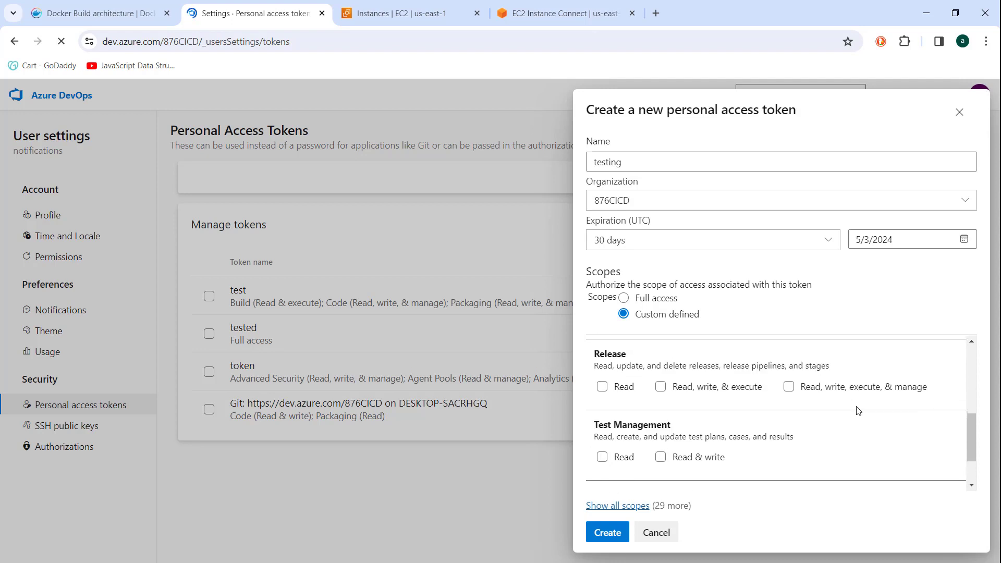
scroll(894, 398, down, 1)
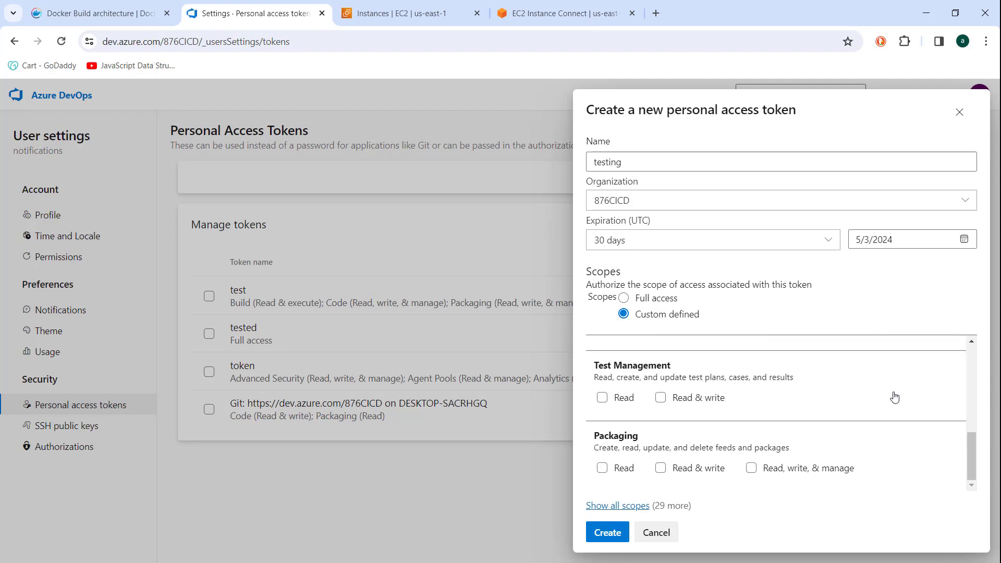
click(657, 533)
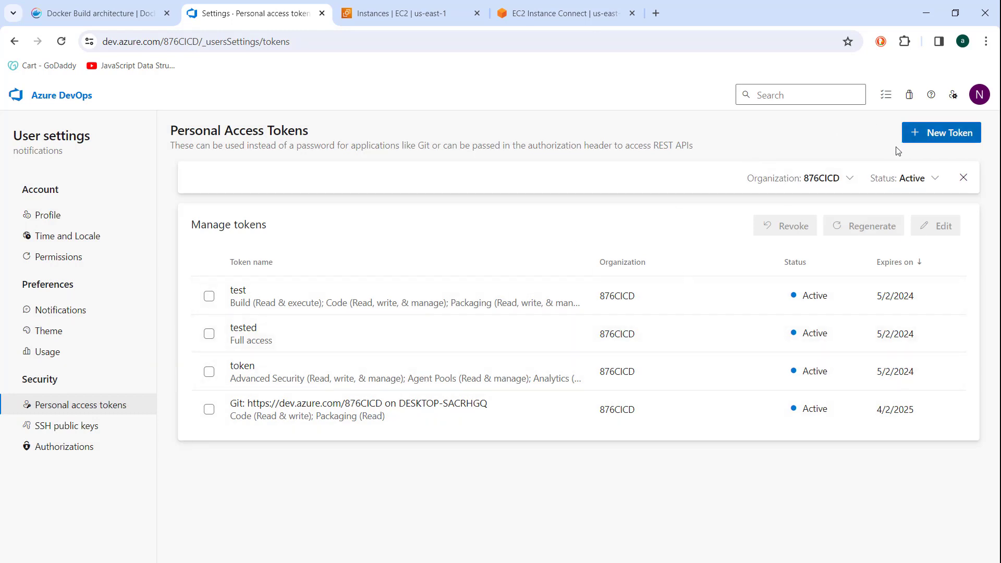
Step: Create a personal access token named test for the 876CICD organization with full access, and dismiss the confirmation
click(921, 136)
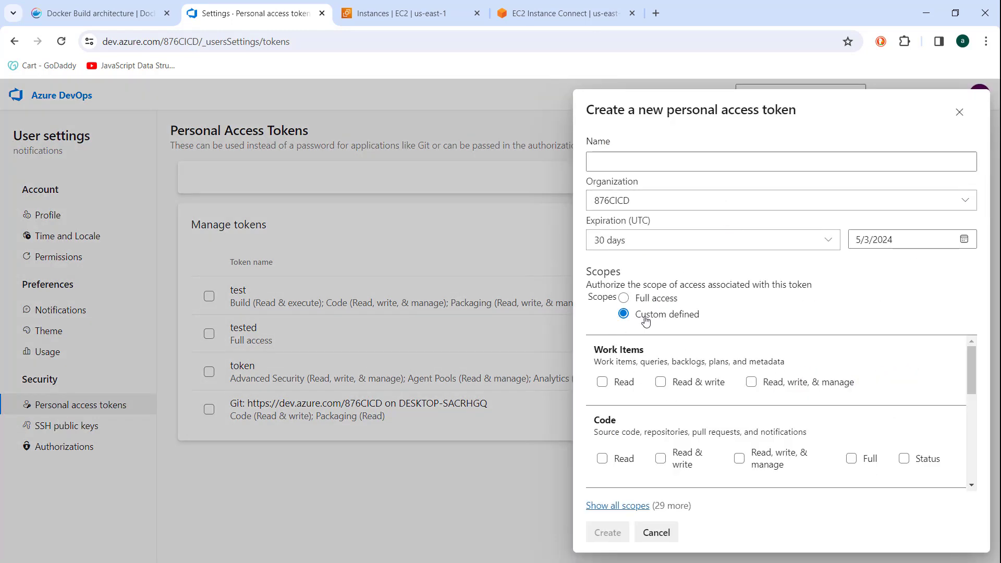
click(633, 298)
click(653, 161)
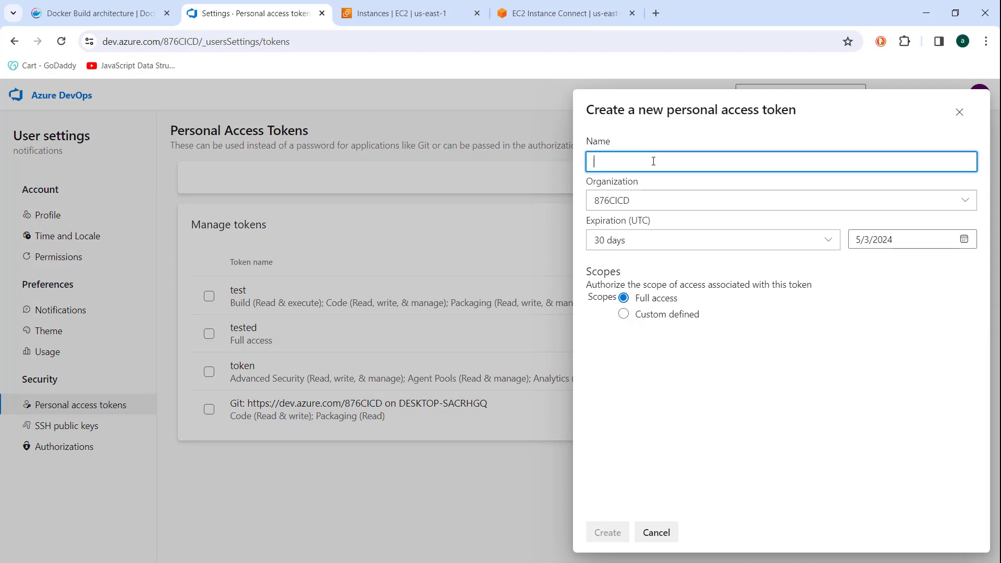
text(test)
click(608, 532)
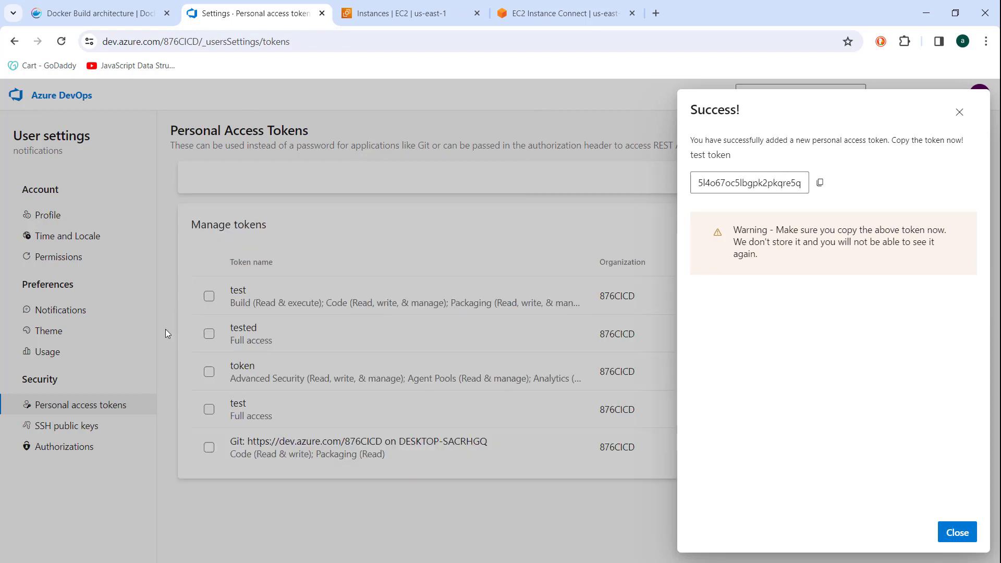
click(176, 144)
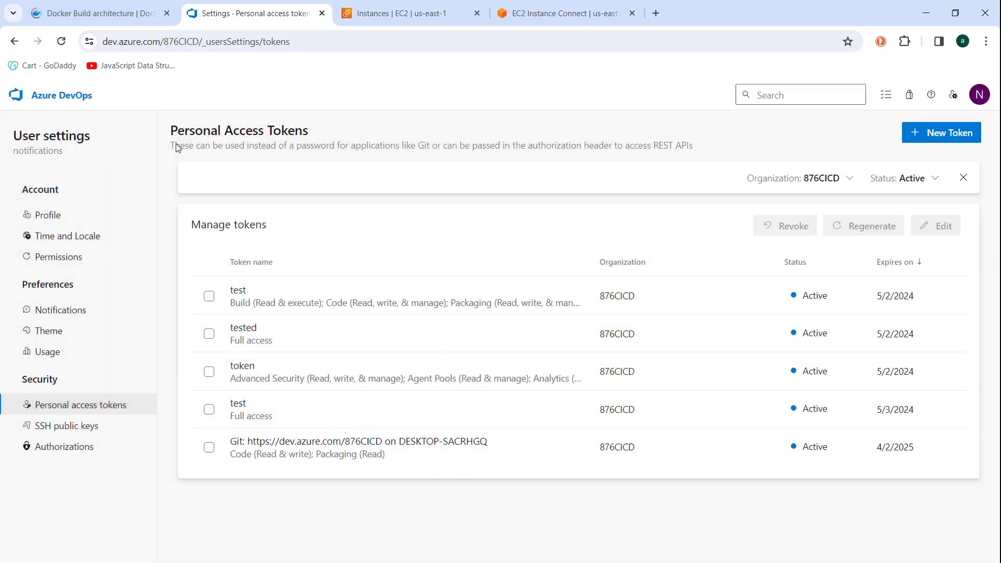
Step: Switch to the test file in Notepad for the saved personal access token, and submit that token at the EC2 terminal's prompt
key(alt+Tab)
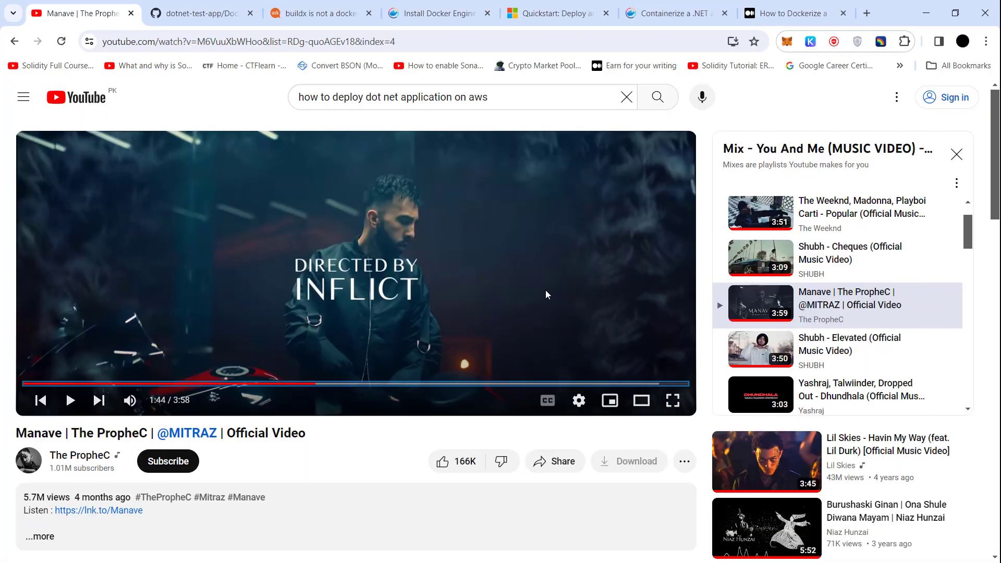
key(alt+Tab)
click(599, 3)
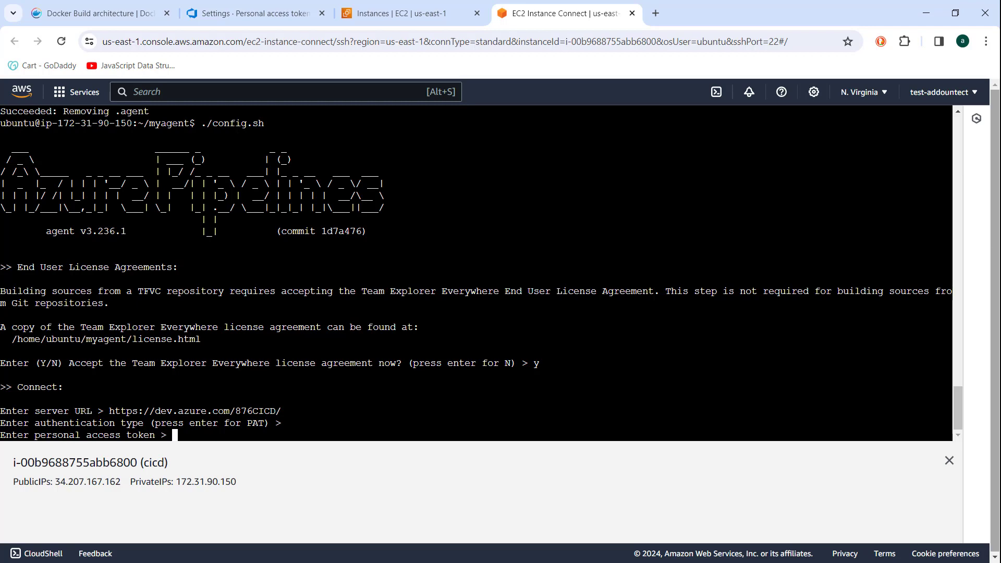
click(922, 9)
click(922, 9)
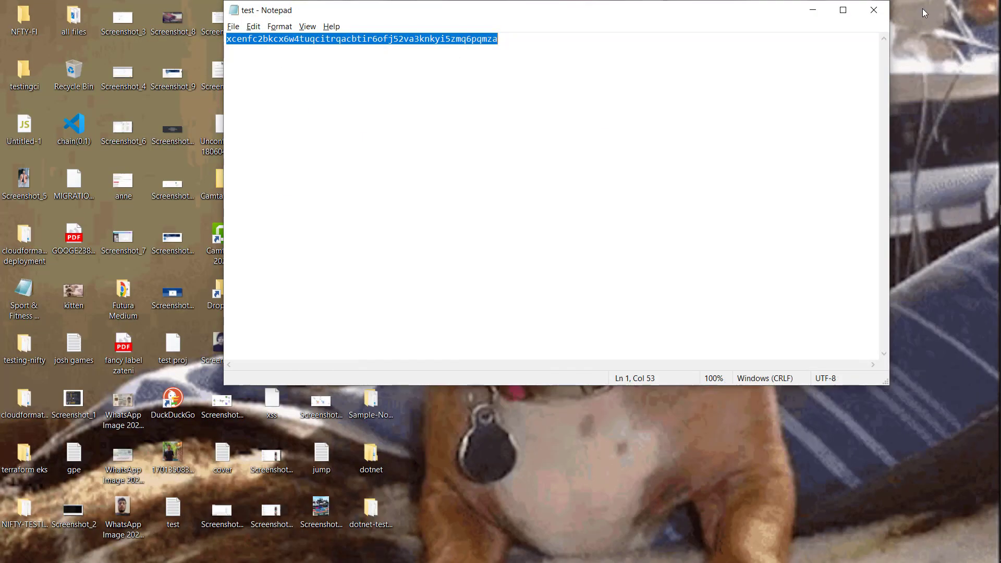
click(760, 101)
key(ctrl+a)
key(alt+Tab)
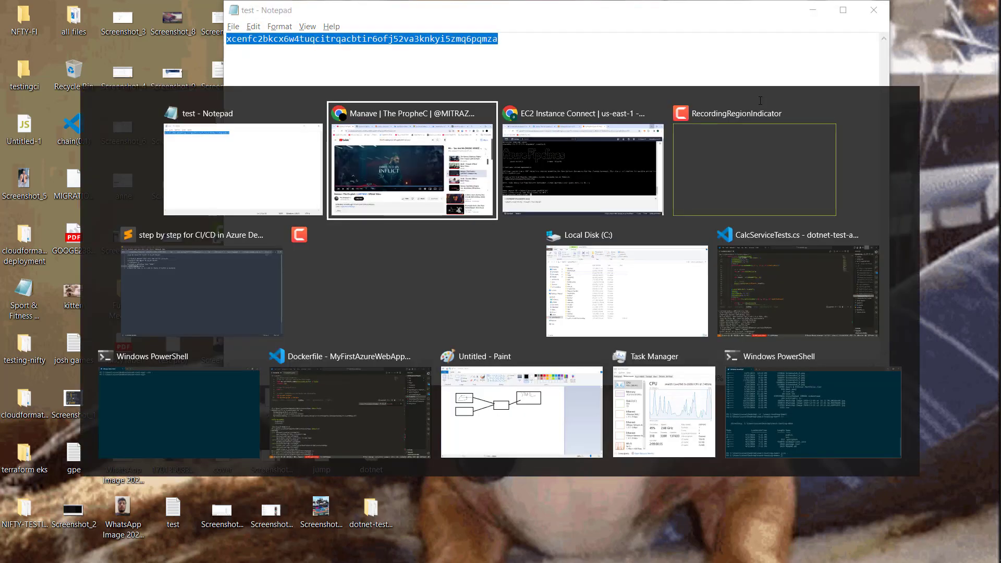
key(alt+Tab)
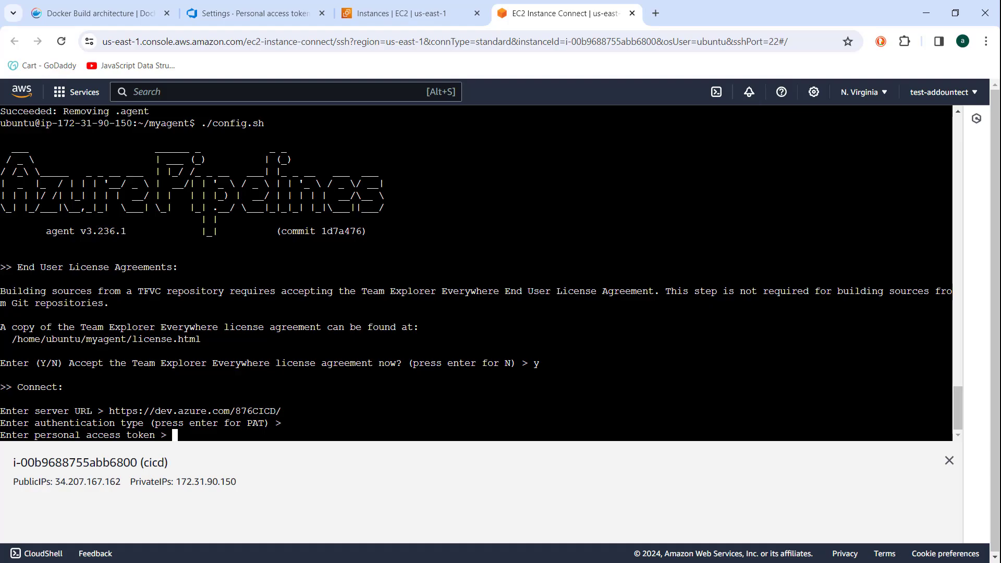
key(ctrl+v)
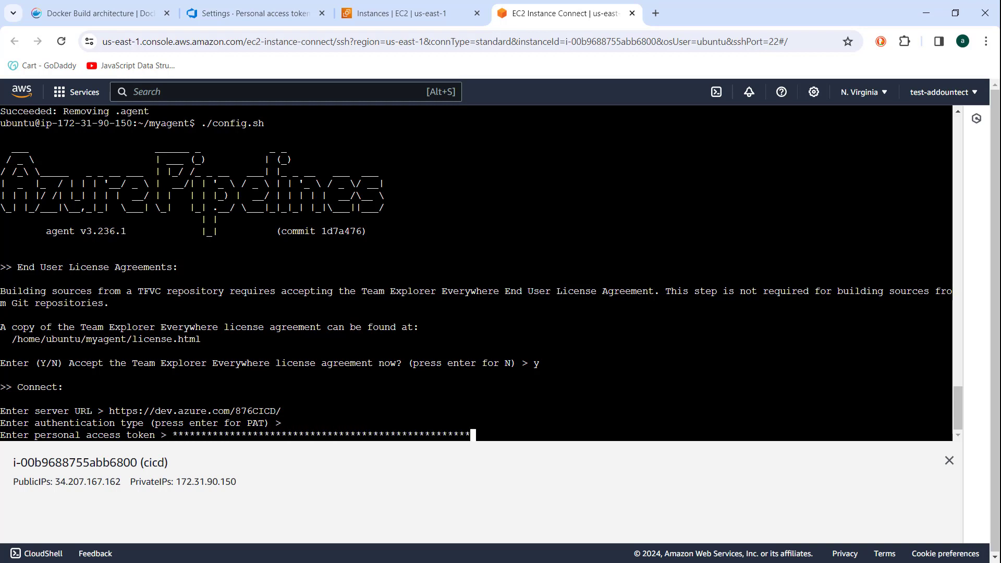
key(Return)
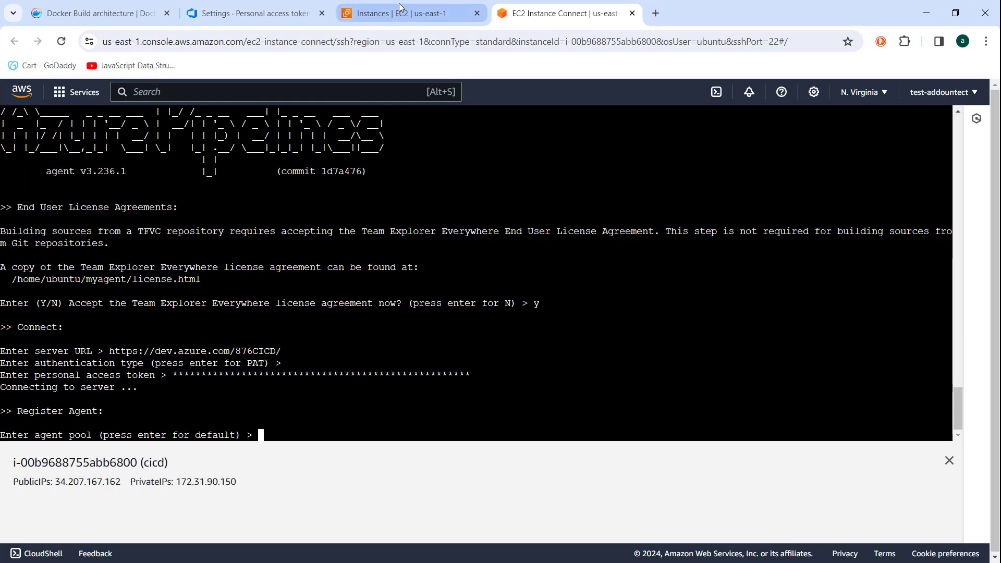
Step: Switch to Azure DevOps and open the cicd agent pool from the 876CICD organization settings
click(238, 5)
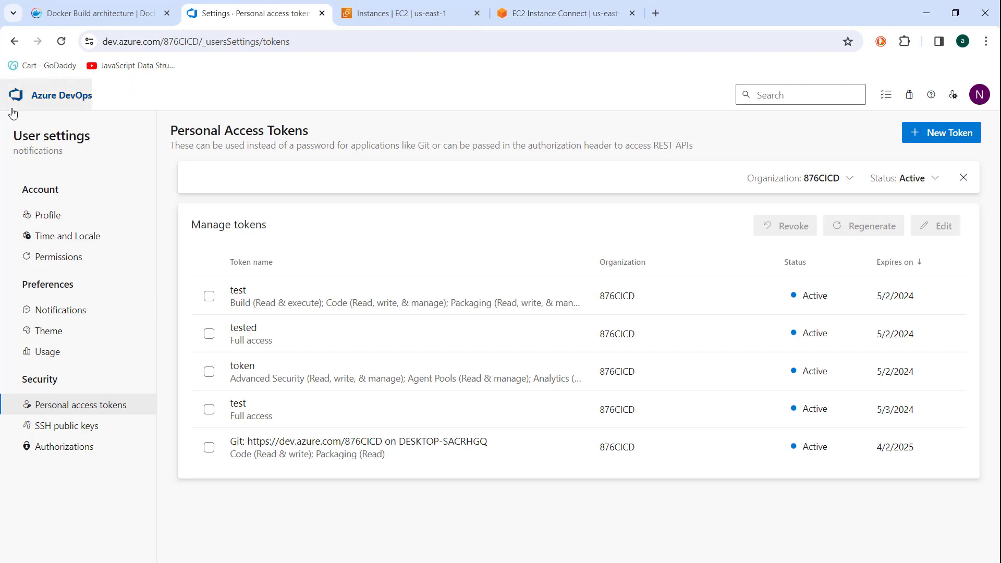
click(29, 102)
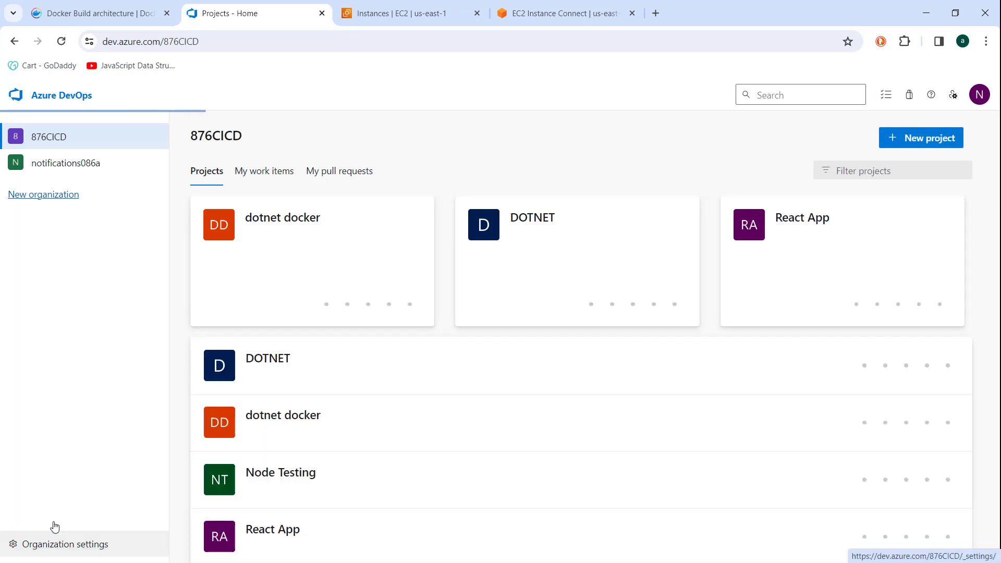
click(58, 543)
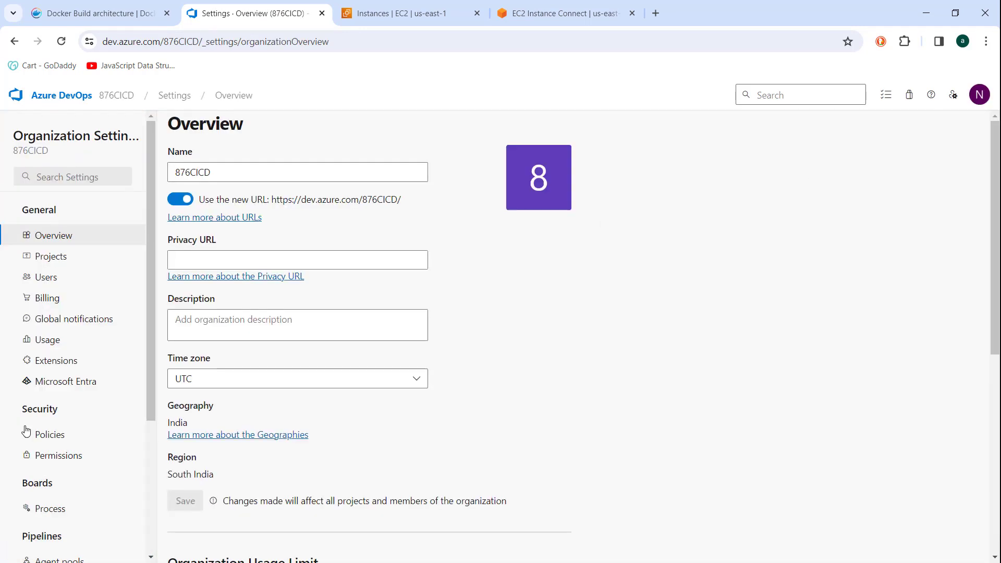
scroll(26, 431, down, 3)
click(64, 380)
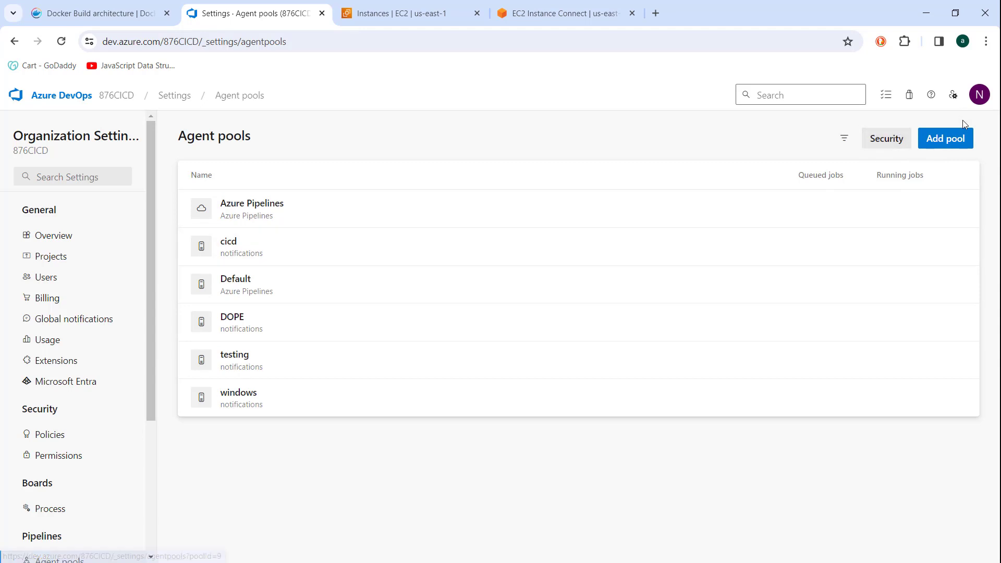
click(244, 249)
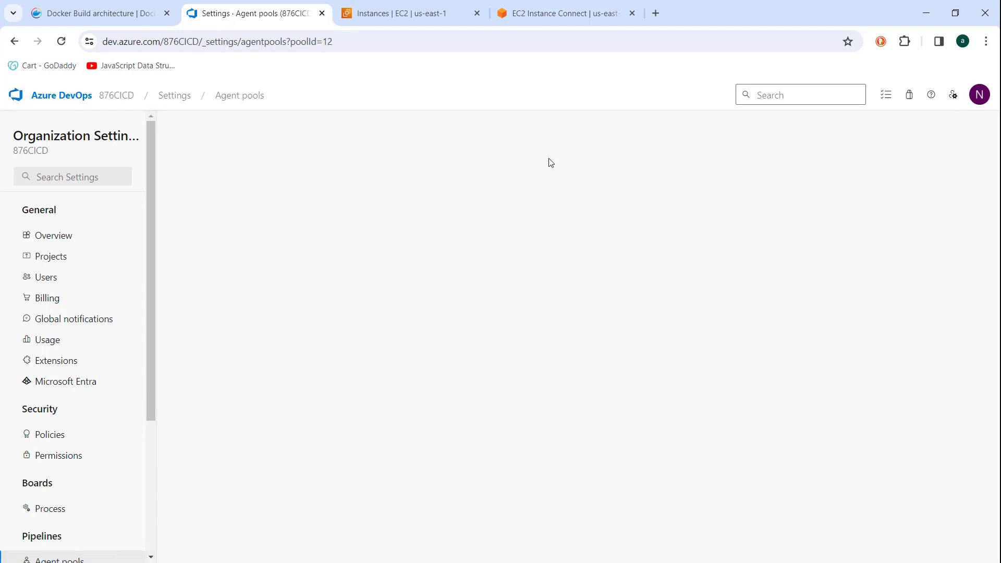
Step: In the EC2 terminal, register the agent in the cicd pool with the default agent name and the default _work folder
click(558, 13)
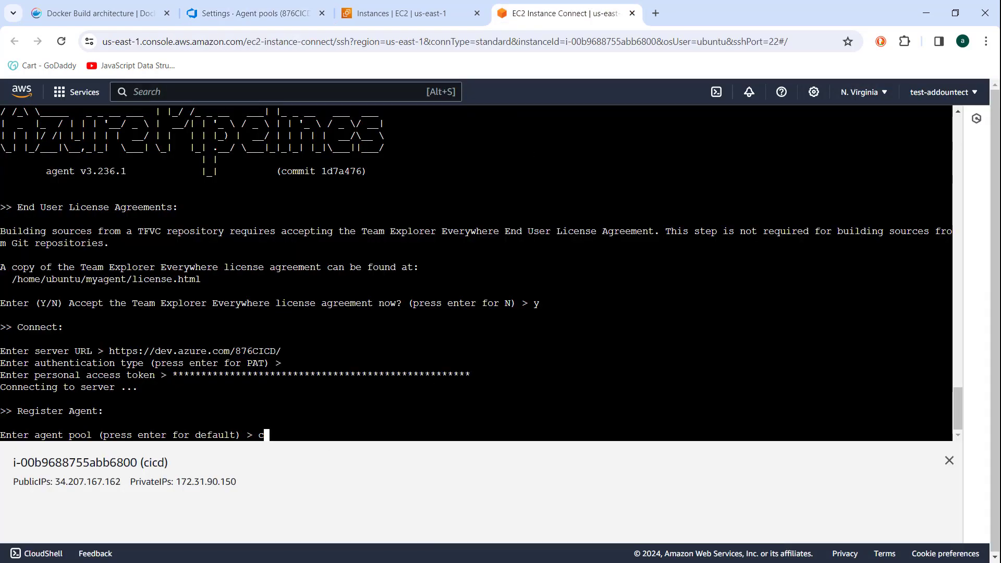
text(icd)
key(Return)
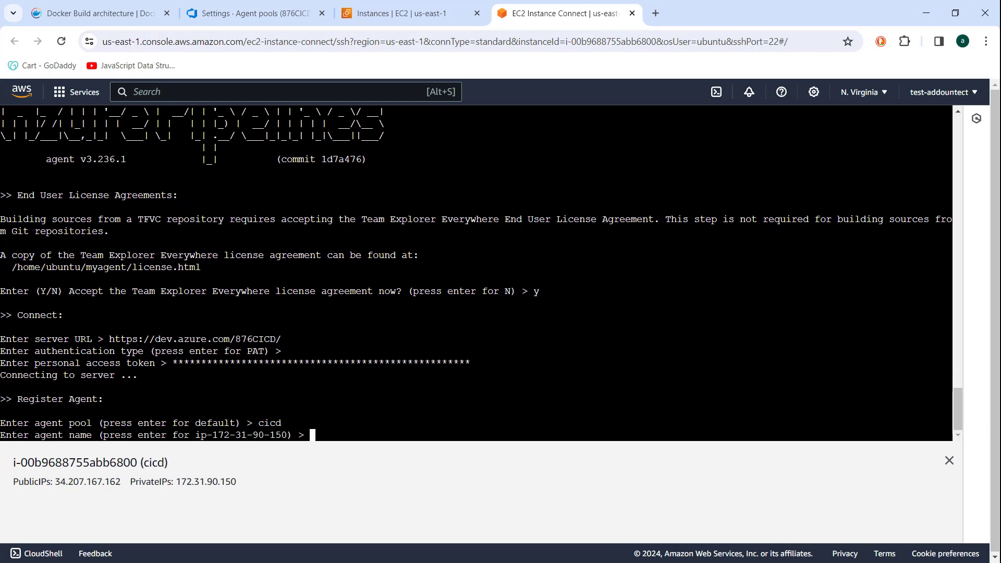
key(Return)
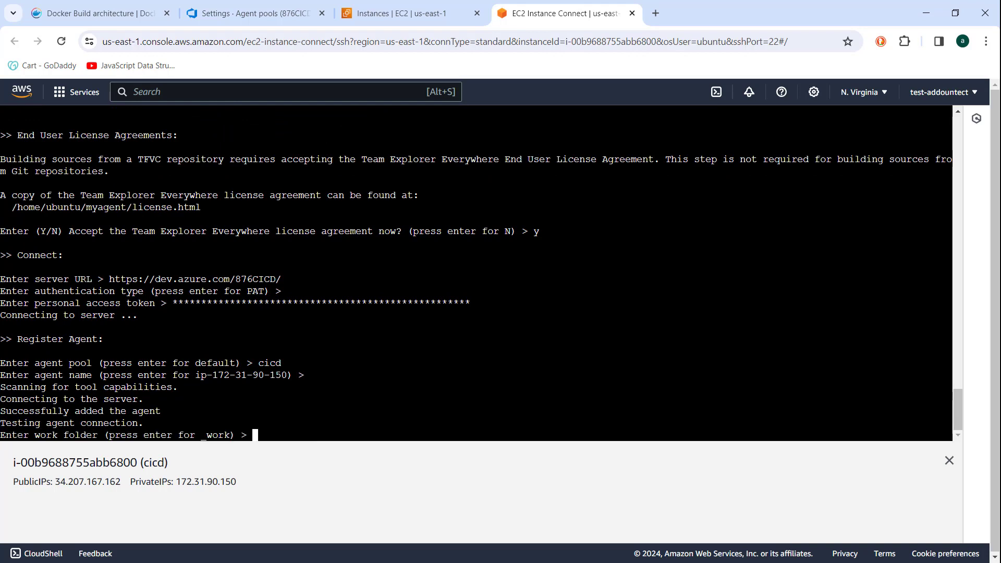
key(Return)
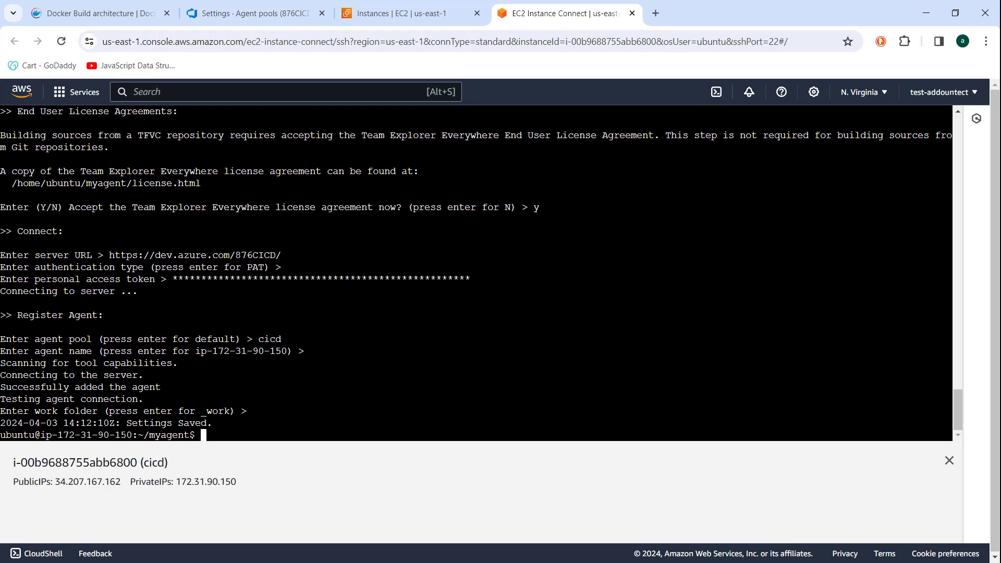
Step: Clear the terminal and list the contents of the myagent directory
text(clear)
key(Return)
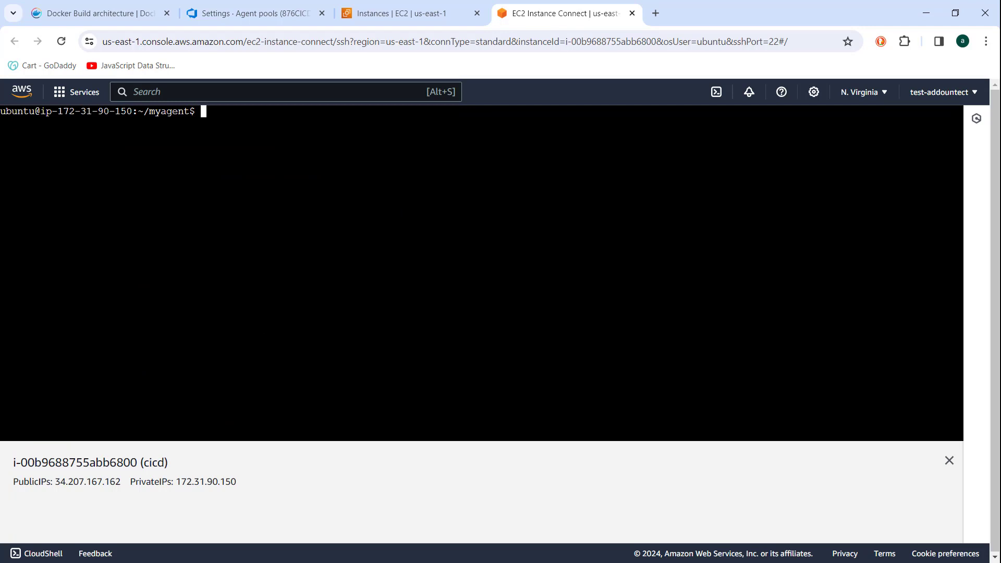
text(ls)
key(Return)
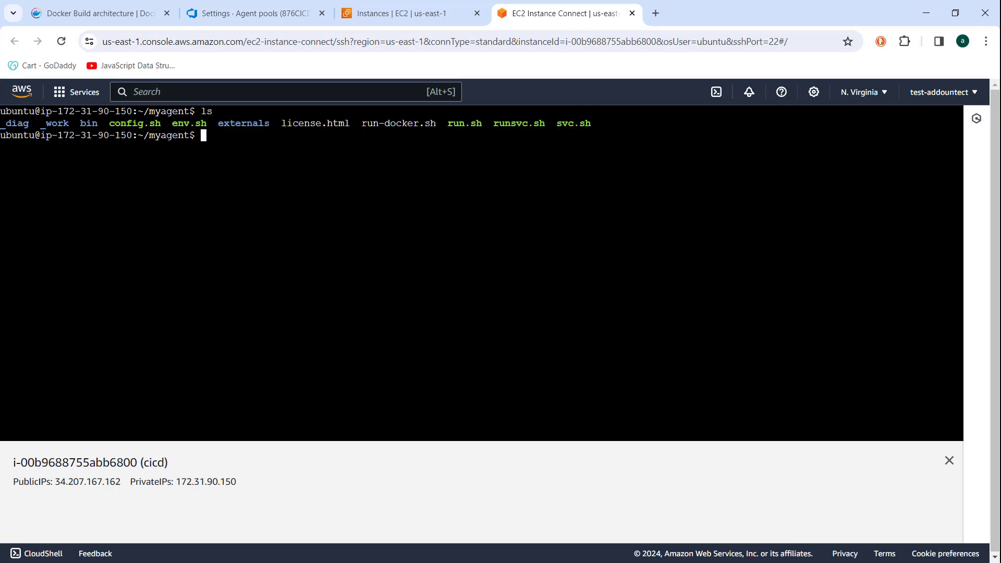
Step: Try to install the agent service by running ./svc.sh install without elevated rights
text(./svc)
key(Tab)
text(install)
key(Return)
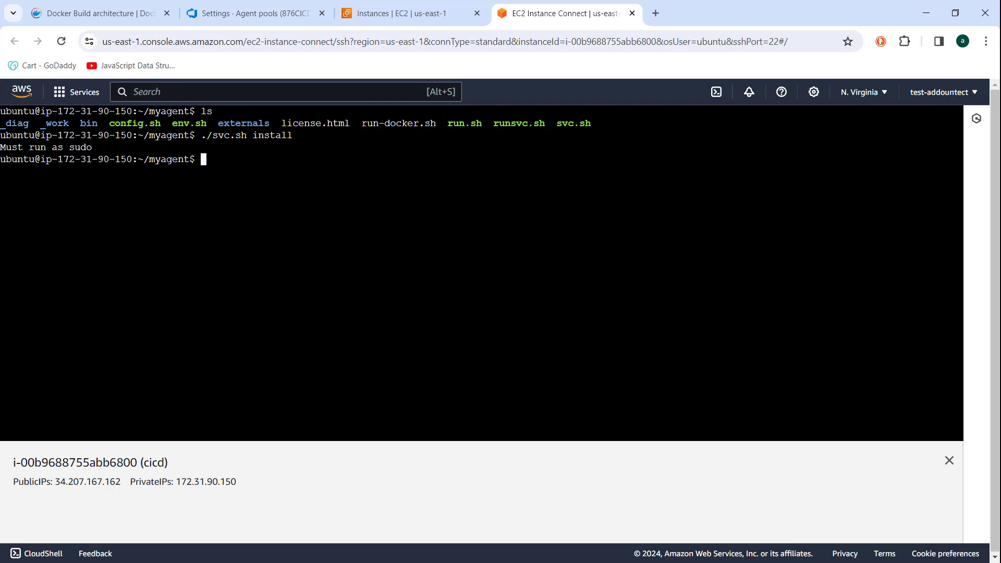
Step: Install the agent as a service by running sudo ./svc.sh install
key(Up)
key(Home)
text(sudo)
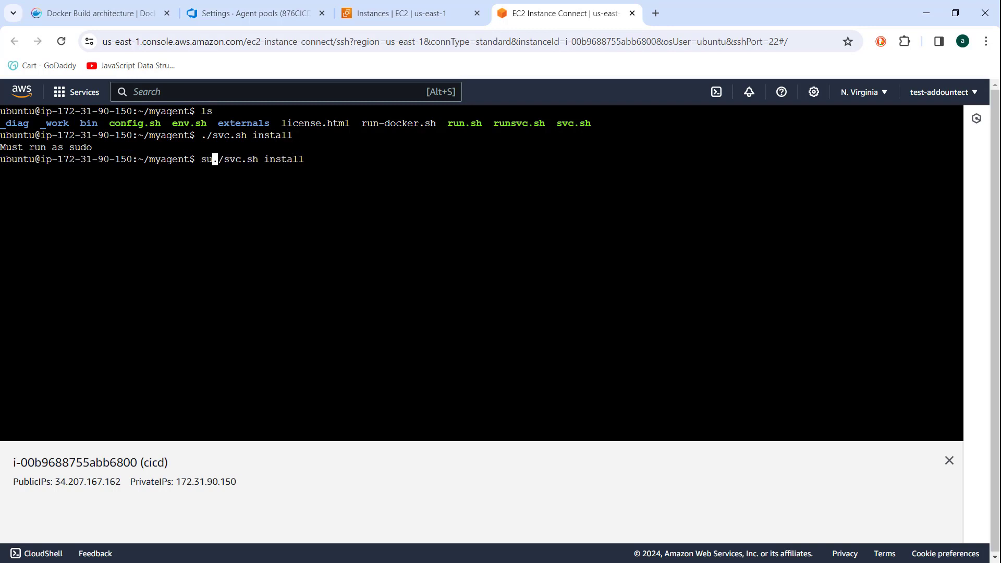
key(Return)
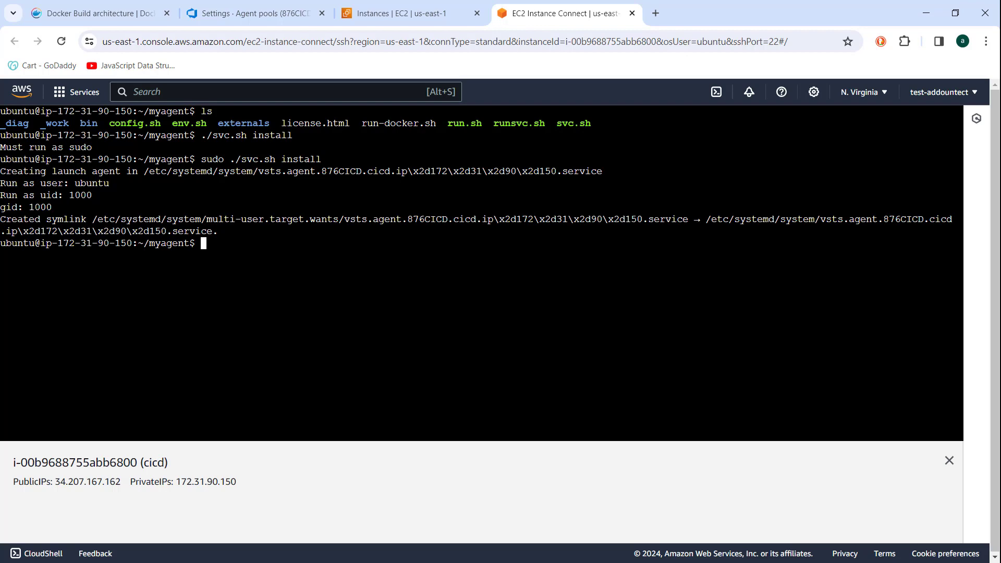
Step: Start the agent service by running sudo ./svc.sh start
key(Up)
key(BackSpace)
key(BackSpace)
key(BackSpace)
key(BackSpace)
key(BackSpace)
key(BackSpace)
key(BackSpace)
text(start)
key(Return)
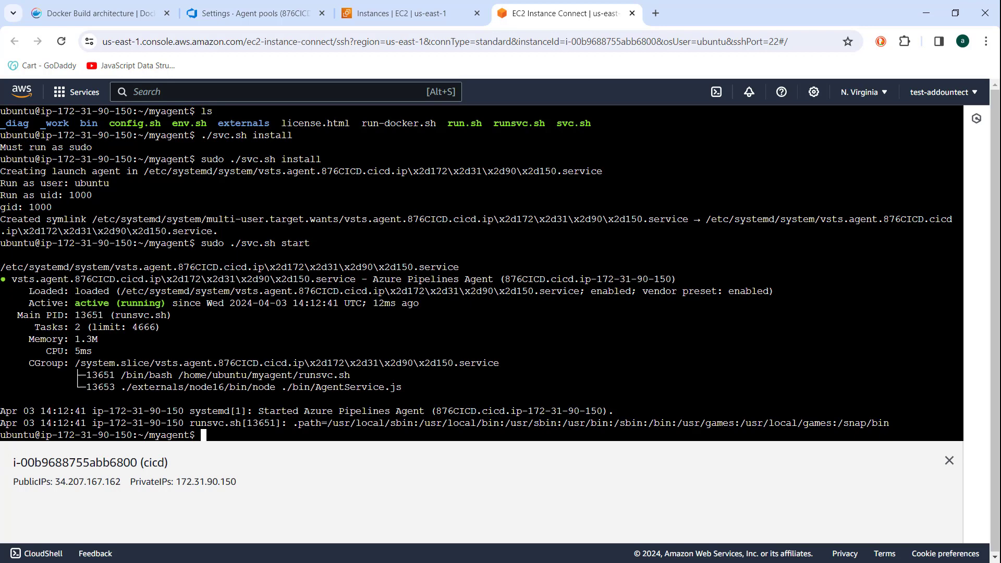
Step: Switch back to Azure DevOps and open the organization's list of agent pools
click(256, 13)
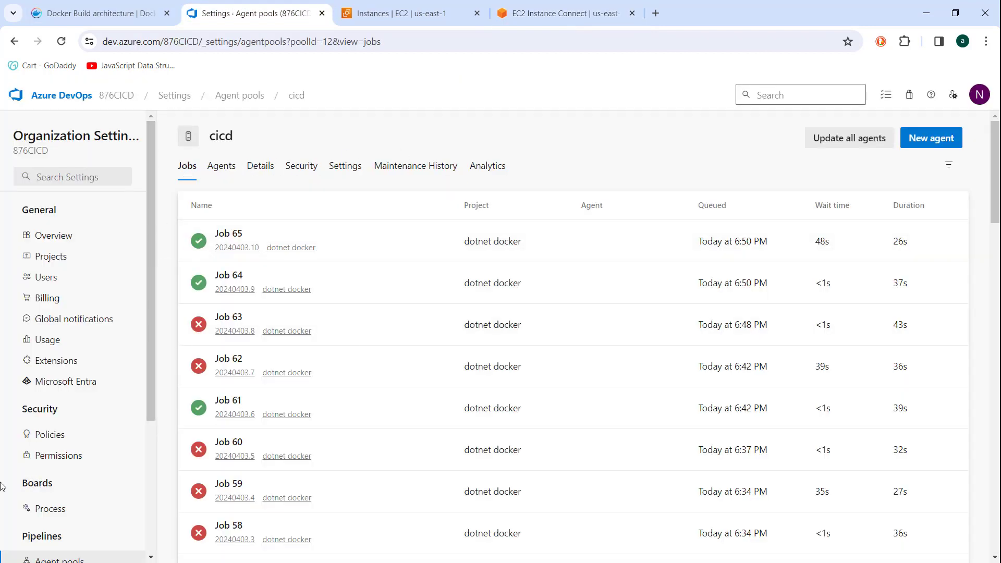
scroll(83, 469, down, 3)
click(76, 426)
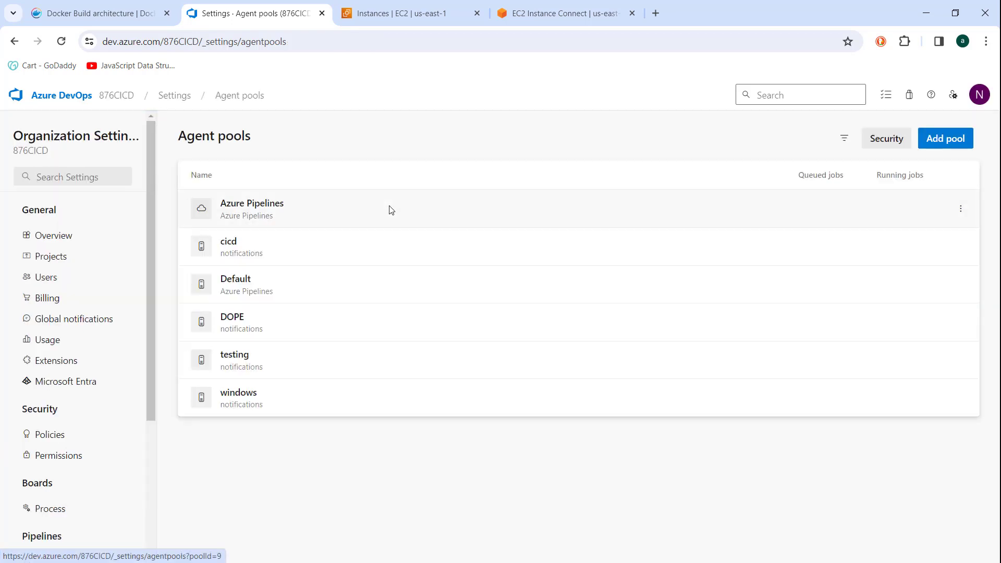
Step: Open the list of agents in the cicd pool and update all agents in it
click(265, 251)
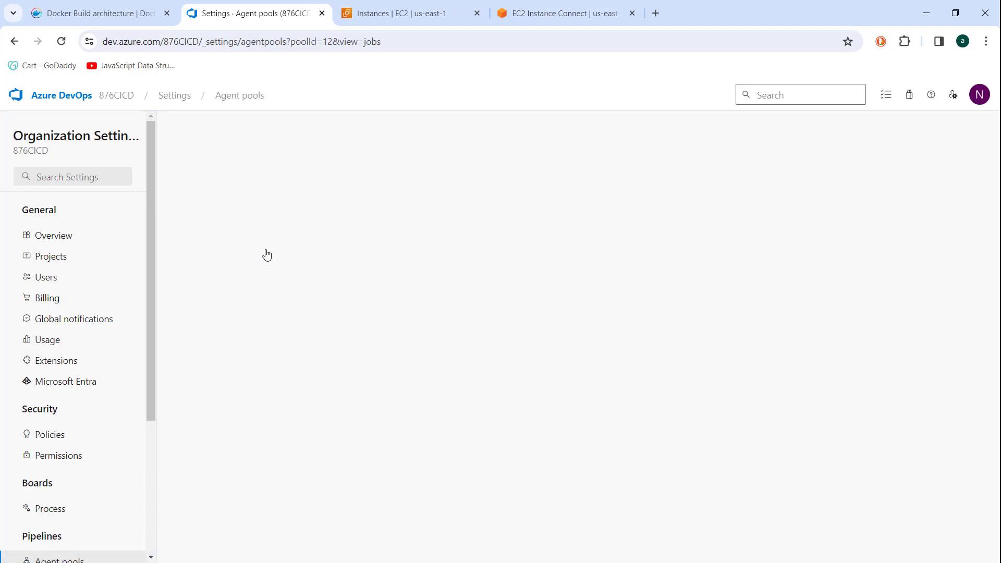
click(220, 167)
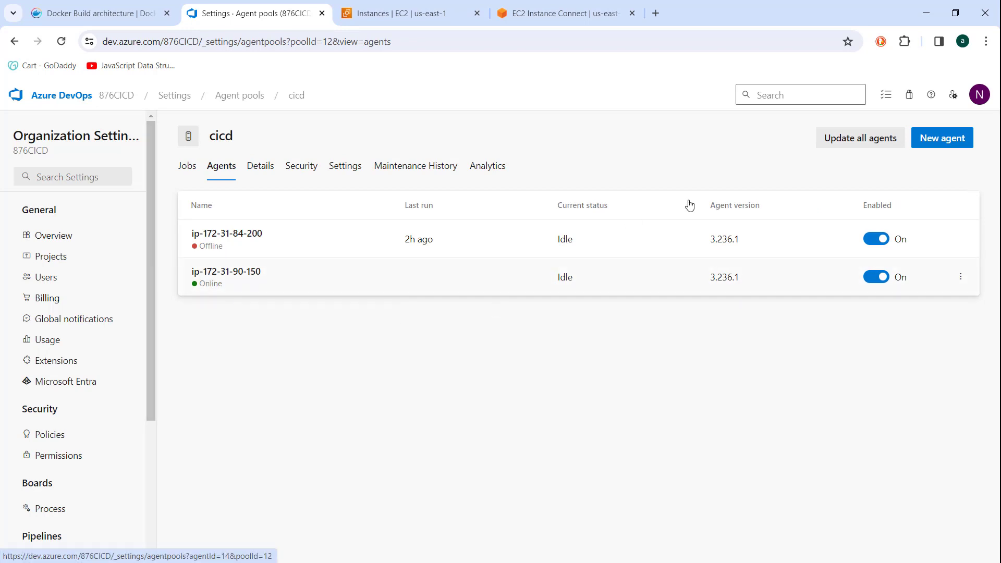
click(856, 145)
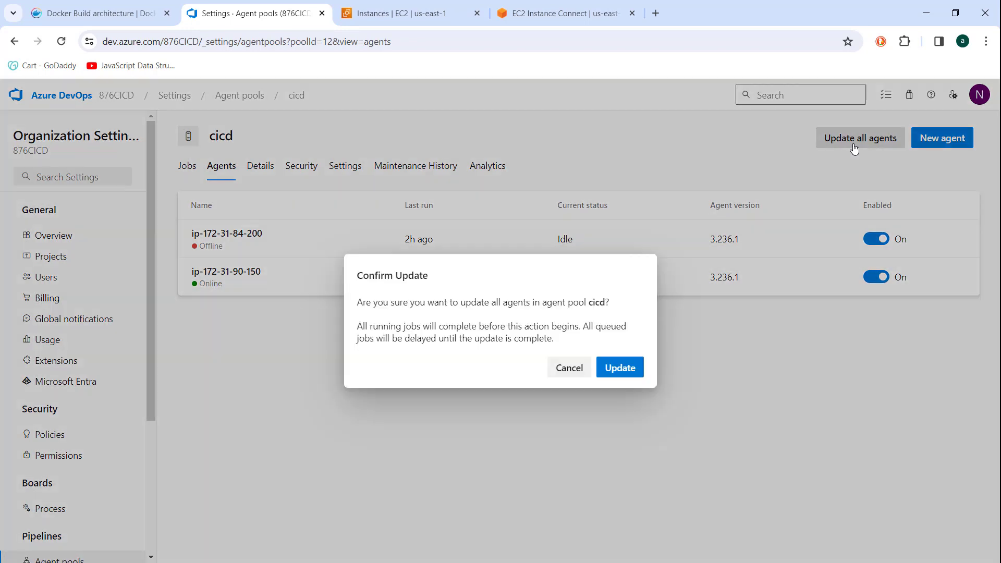
click(607, 375)
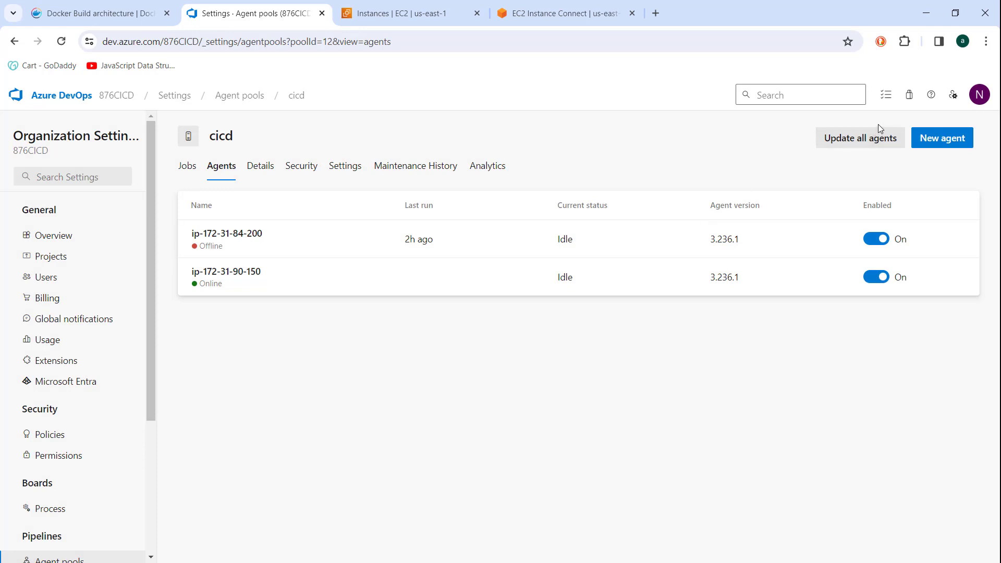
click(872, 137)
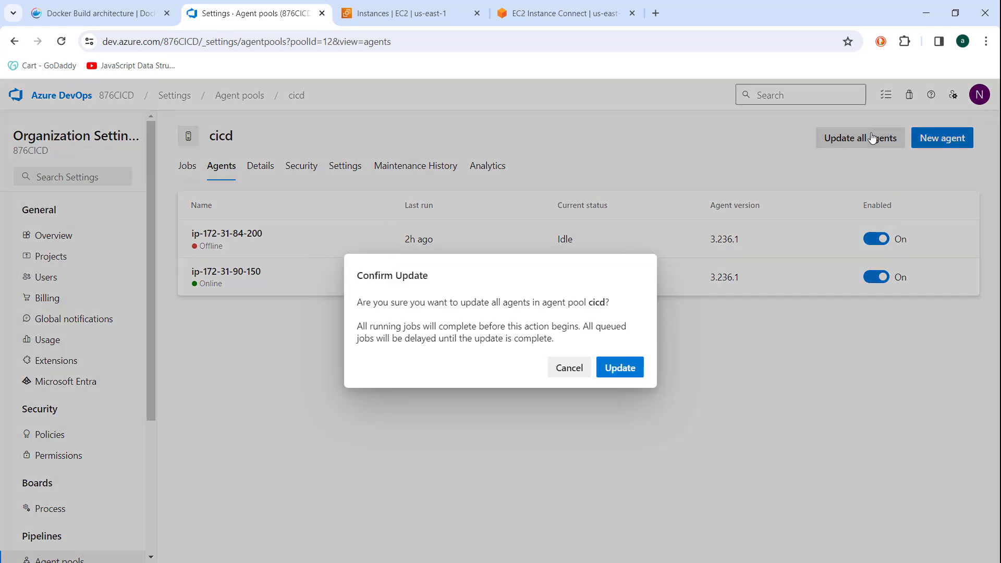
click(620, 369)
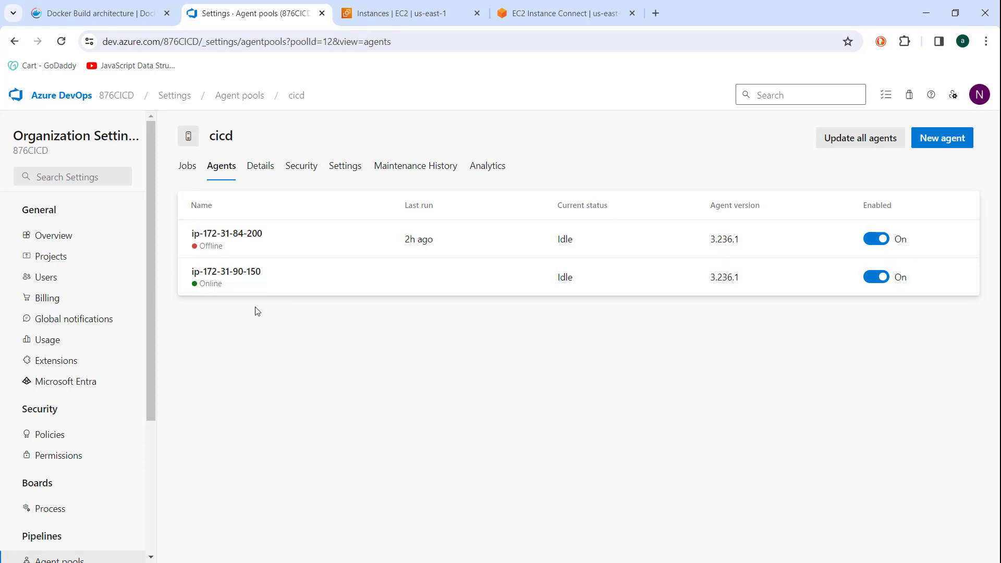
click(544, 4)
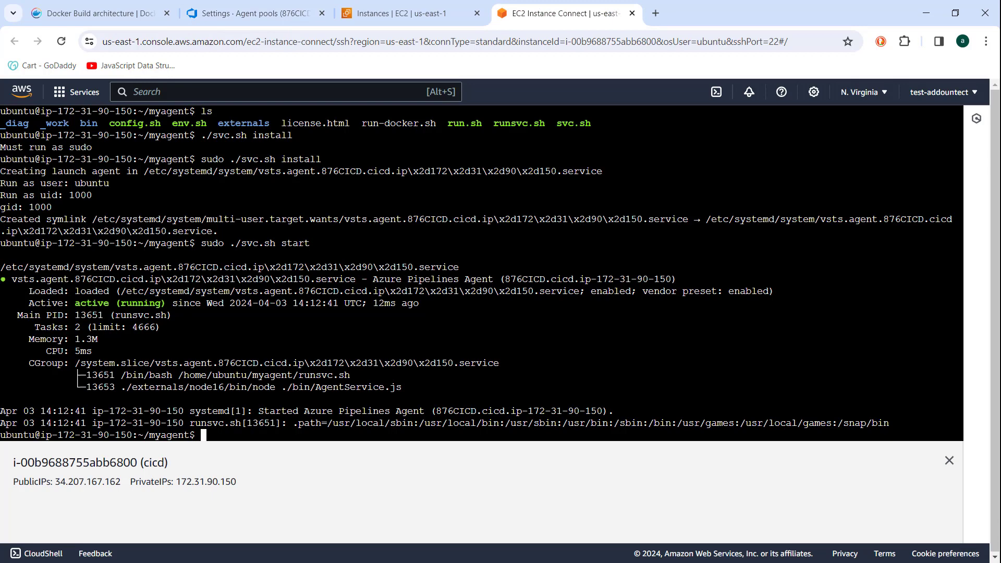
key(alt+Tab)
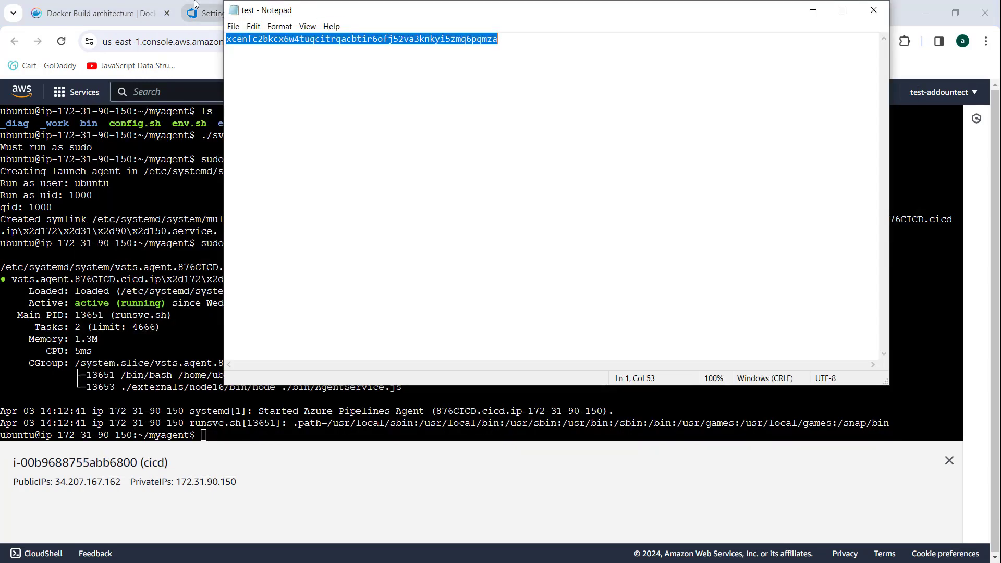
key(alt+Tab)
click(227, 5)
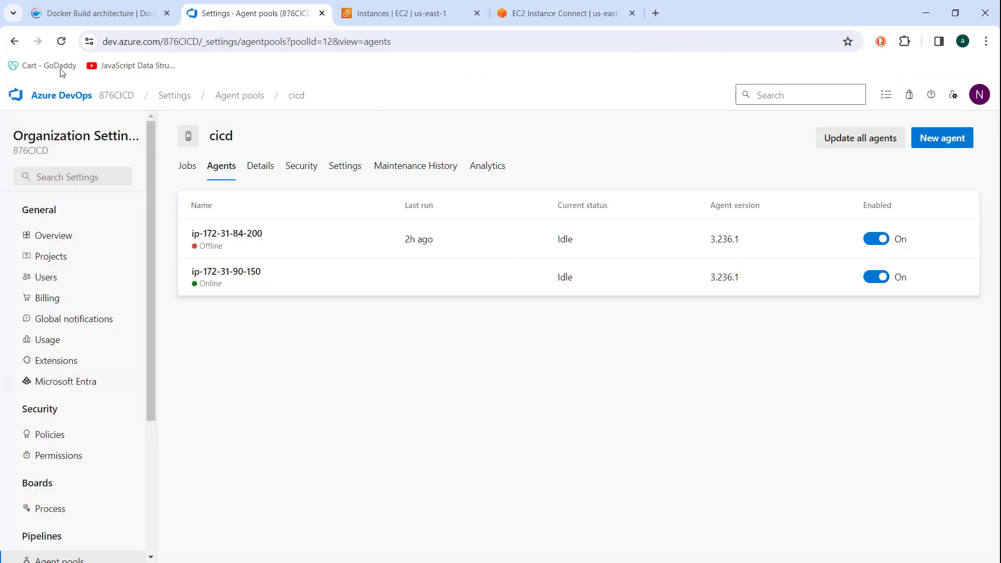
Step: Open the Dockerfile in the repository of the dotnet docker project
click(46, 87)
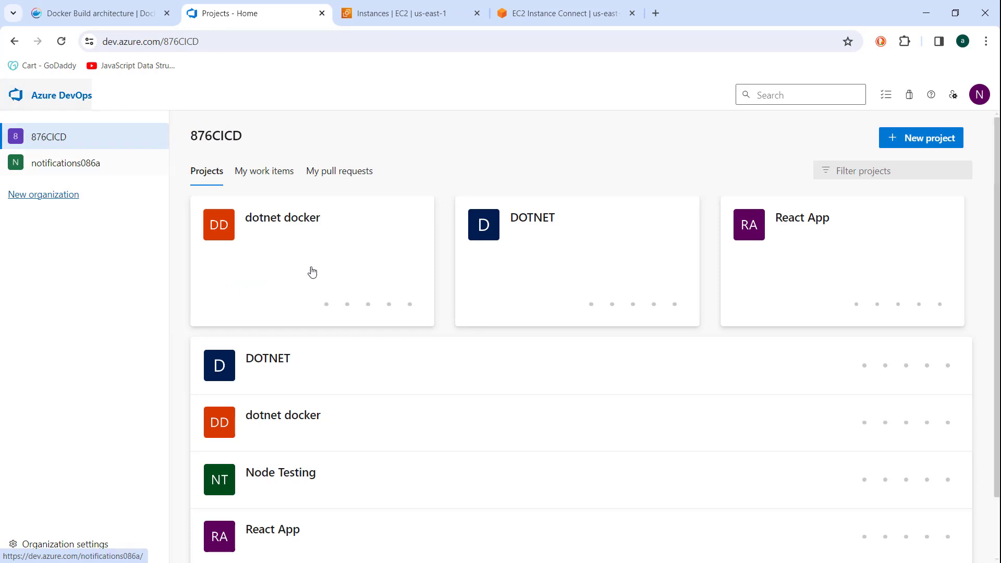
scroll(382, 389, down, 2)
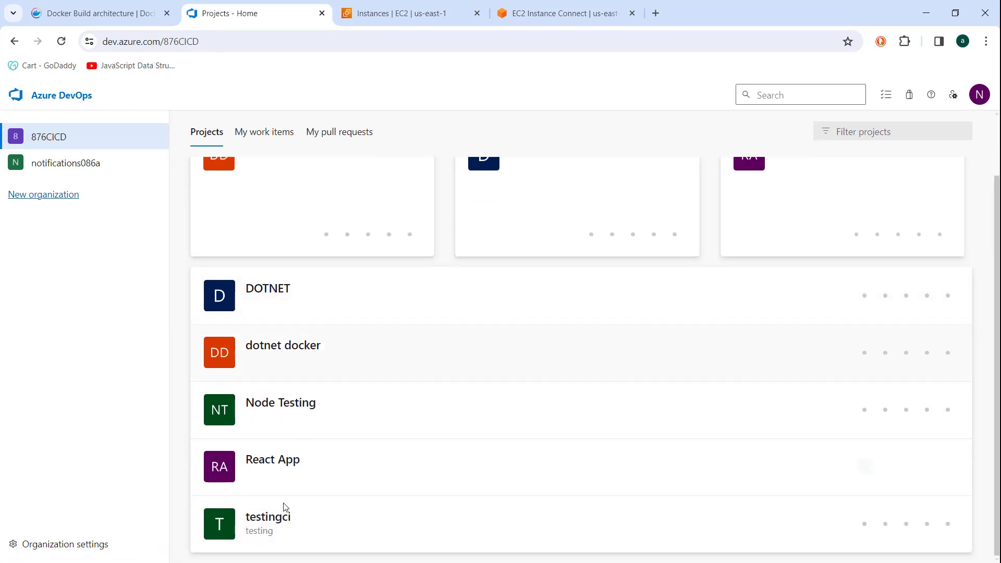
click(317, 368)
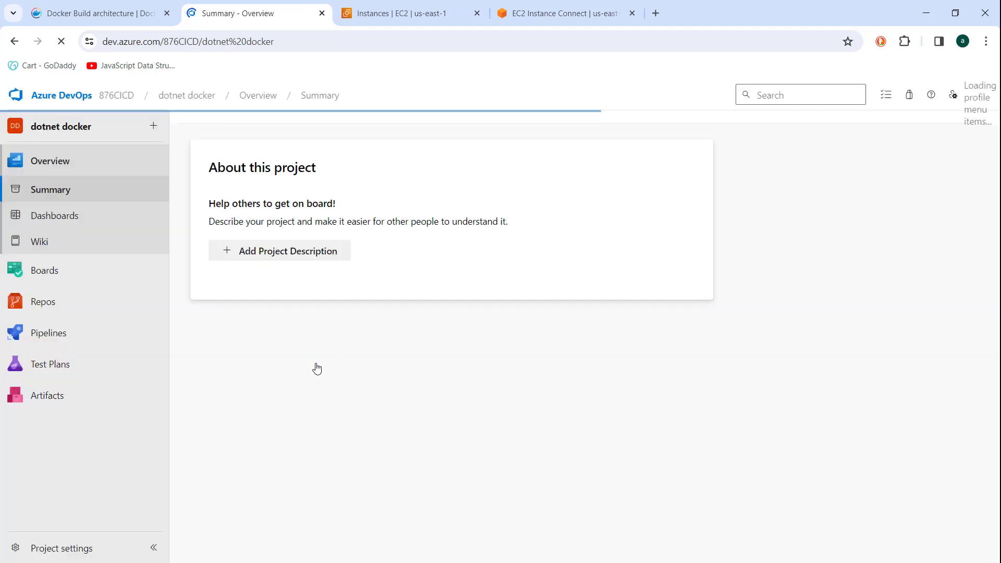
click(42, 301)
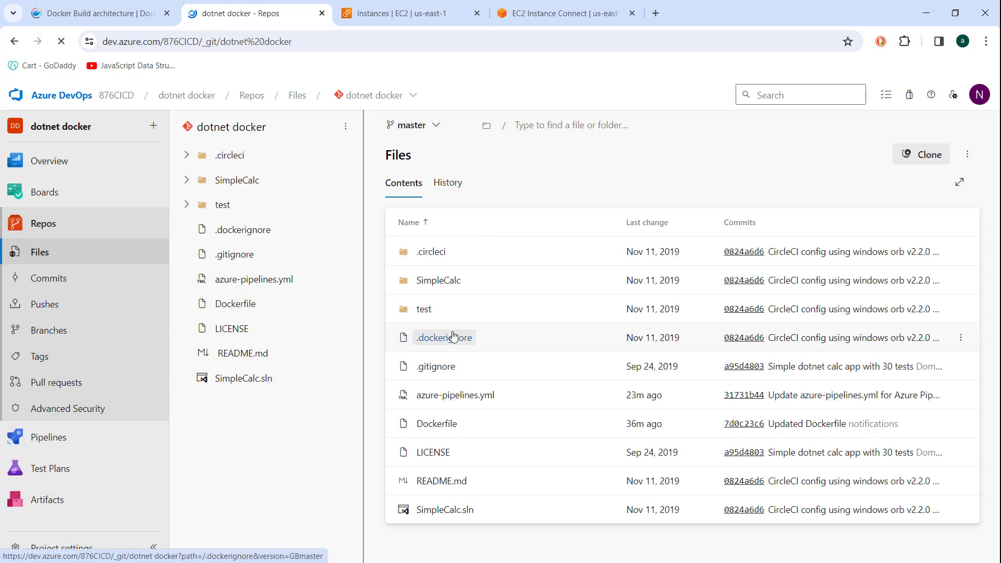
click(444, 425)
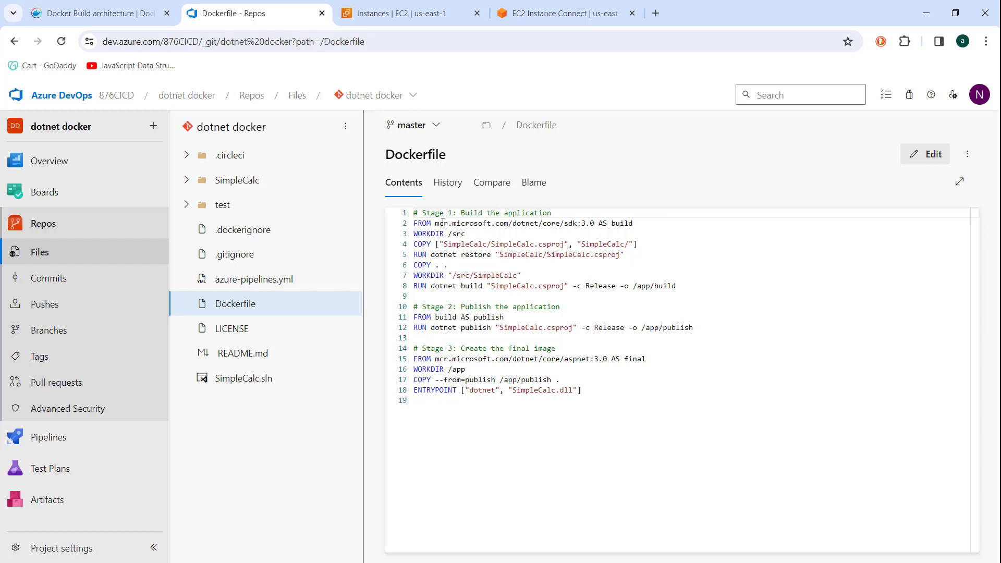
Step: Examine the Dockerfile's build, publish and final image stages, including the base image, build command, publish path and entry point
drag(435, 224, 518, 224)
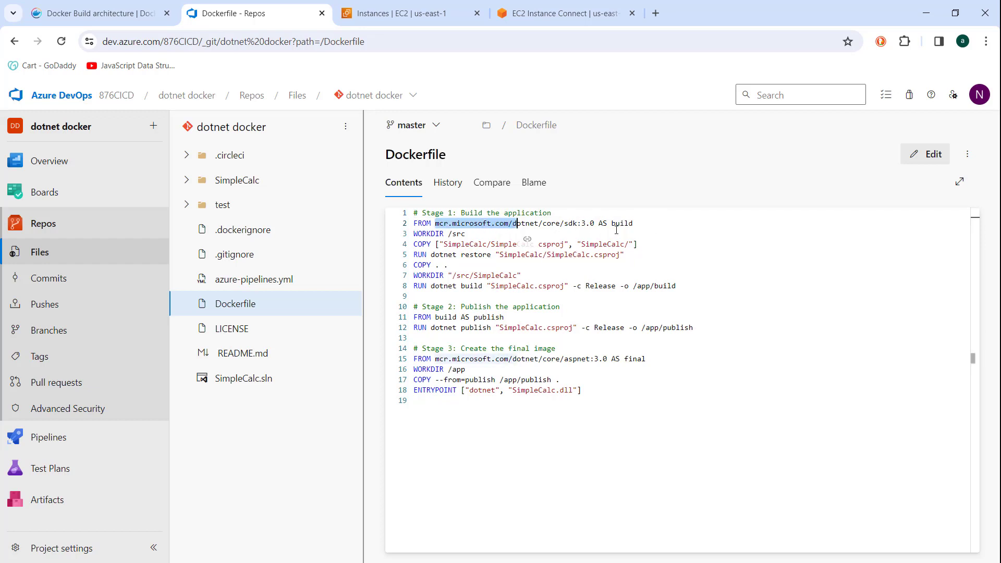
click(616, 230)
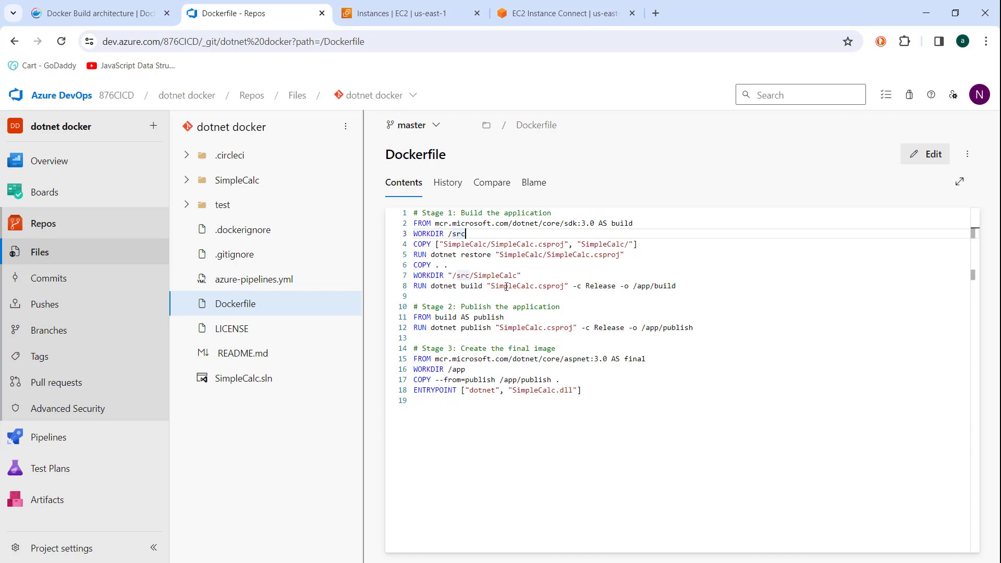
drag(503, 289, 538, 290)
drag(452, 288, 510, 288)
click(527, 288)
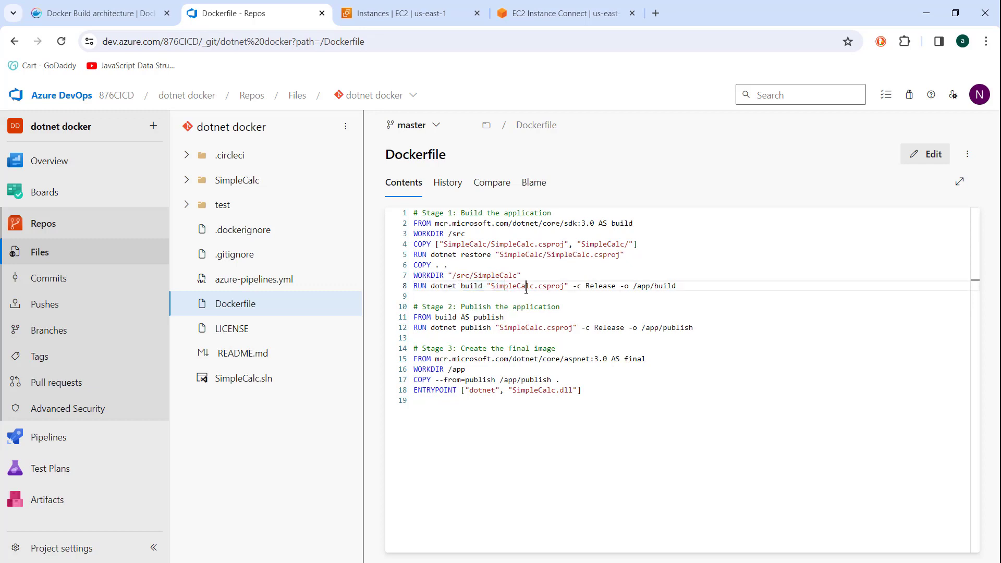
click(590, 286)
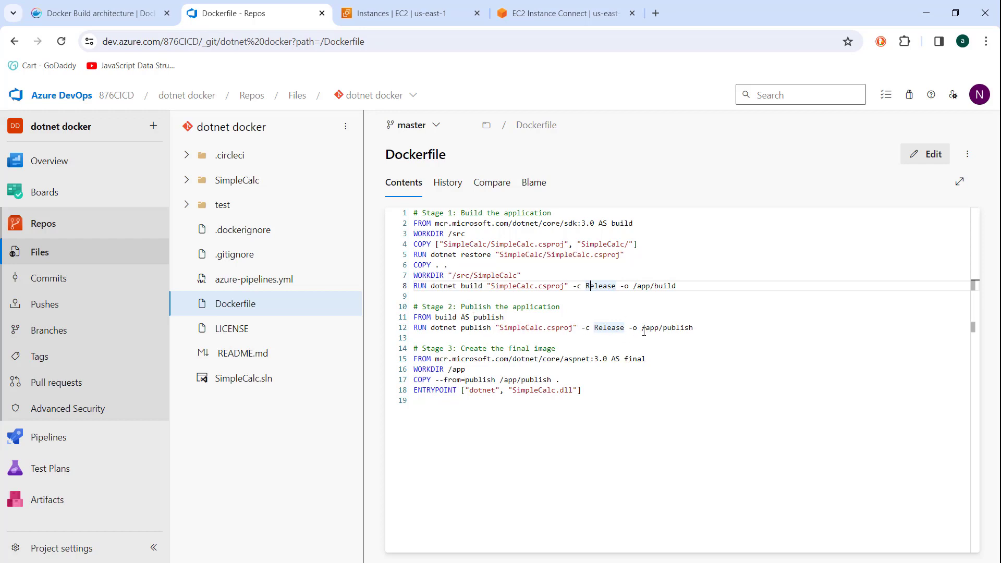
drag(641, 328, 681, 328)
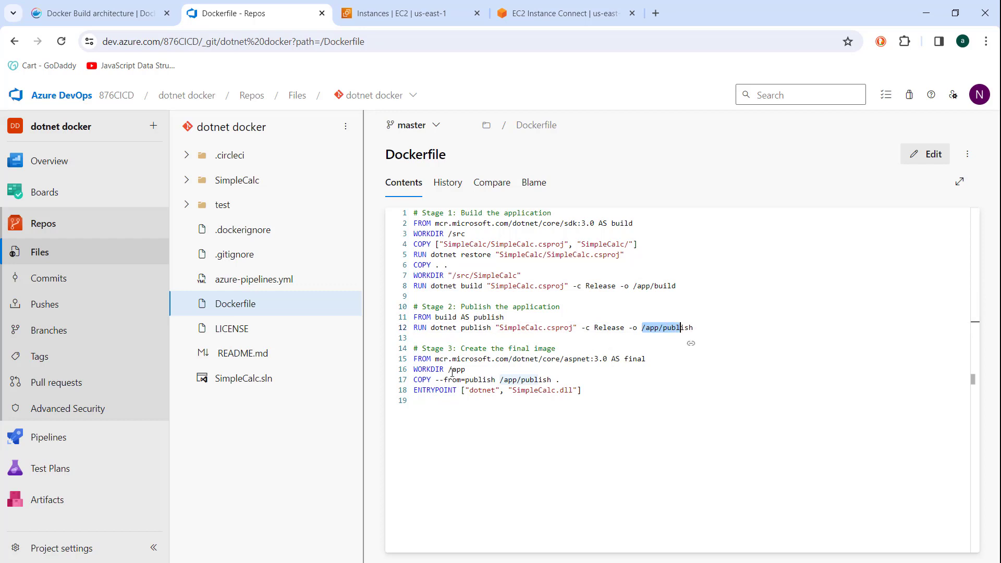
drag(413, 379, 584, 406)
click(589, 371)
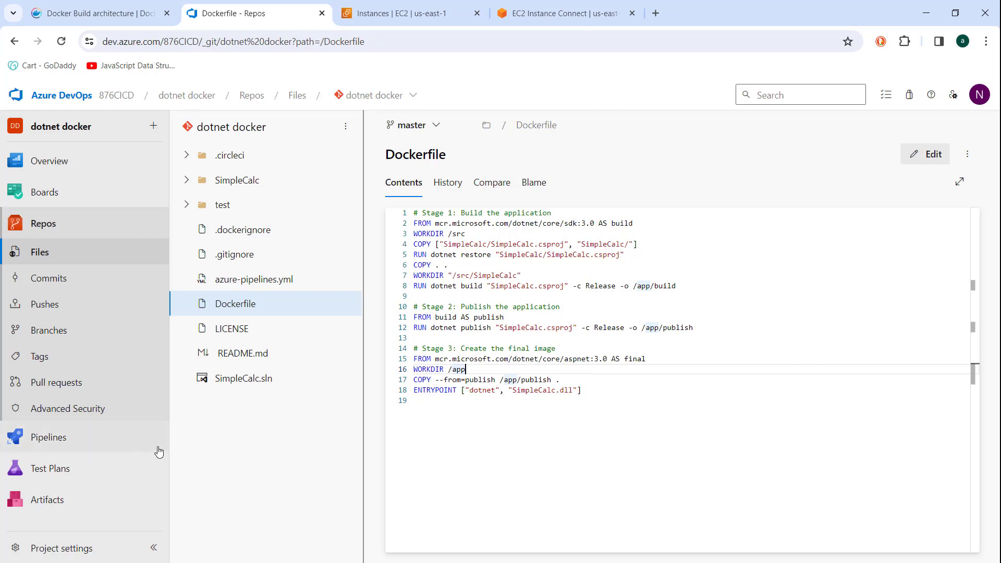
Step: Open the dotnet docker pipeline's azure-pipelines.yml in the pipeline editor
mouse_move(160, 443)
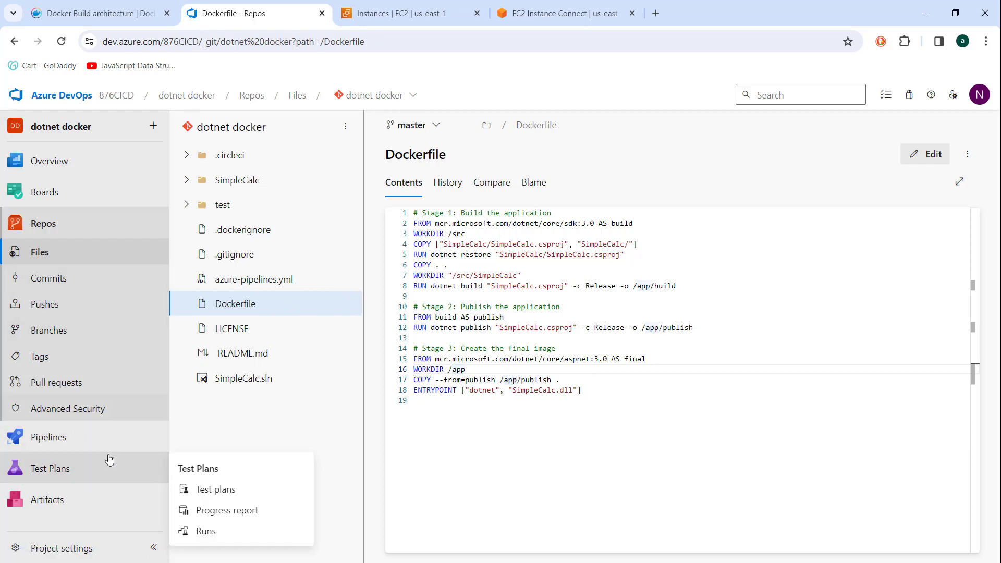
click(74, 448)
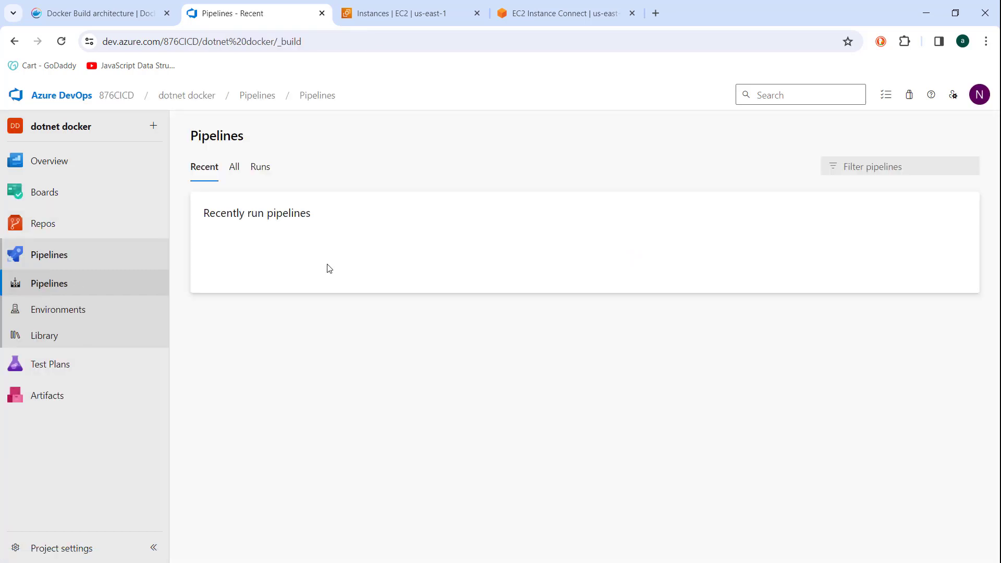
click(961, 272)
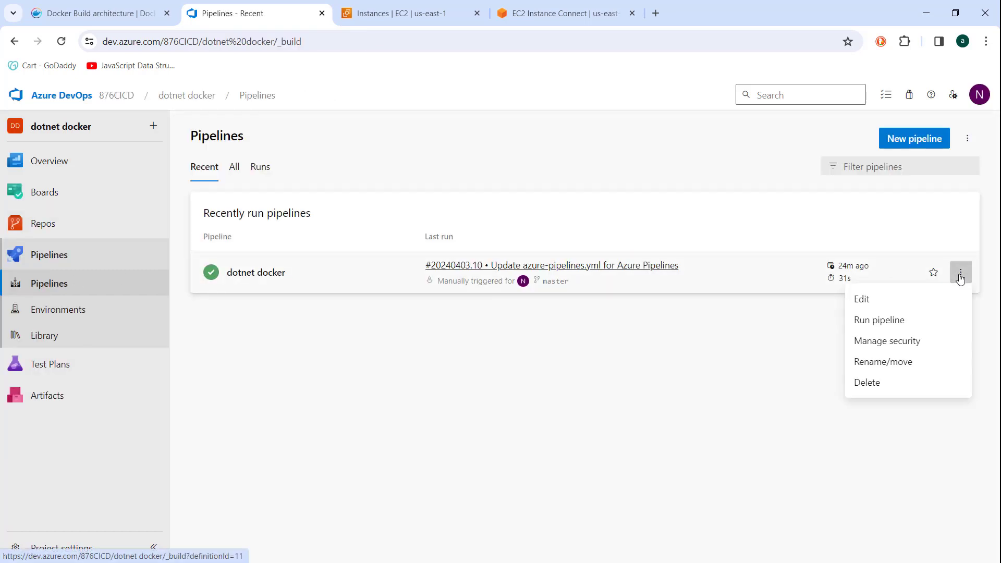
click(874, 307)
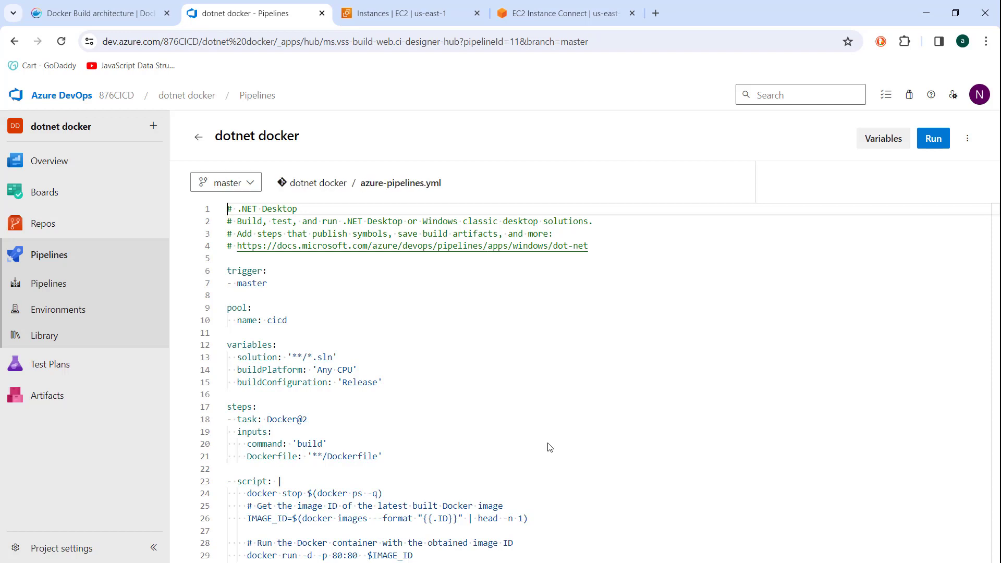
Step: Examine the pipeline's Docker@2 build task and the script that gets the latest image ID and runs the container
scroll(434, 344, down, 2)
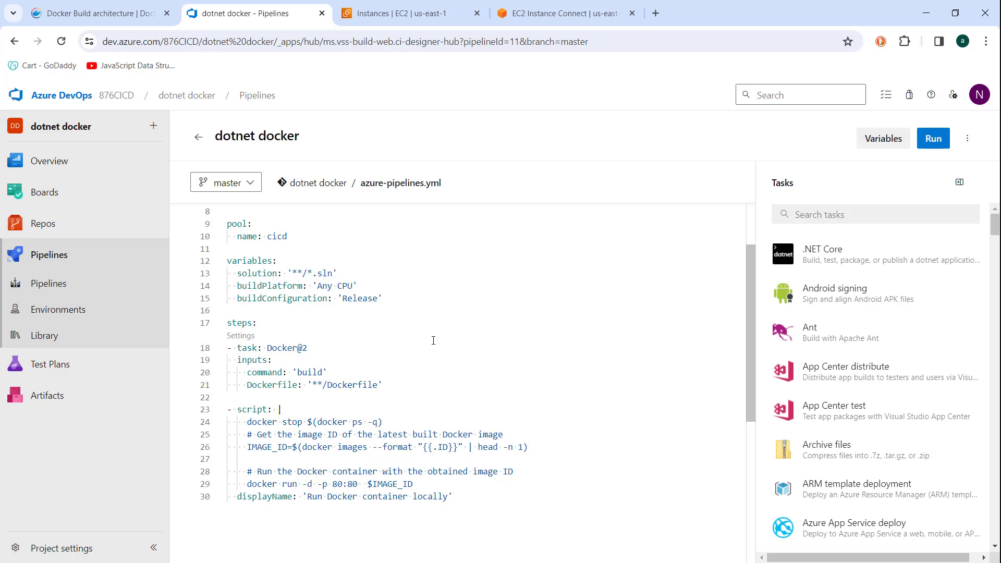
scroll(476, 347, up, 1)
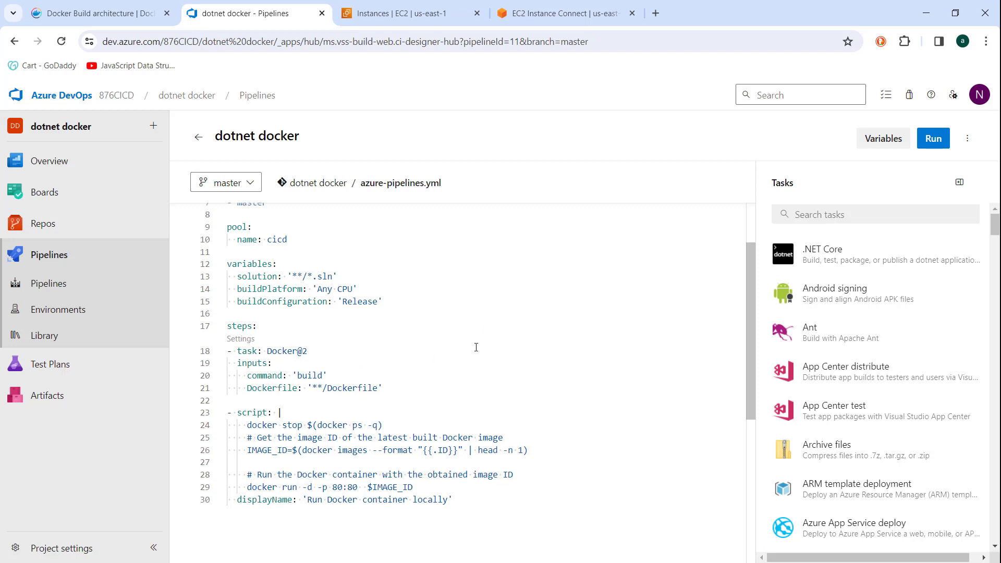
scroll(393, 348, down, 2)
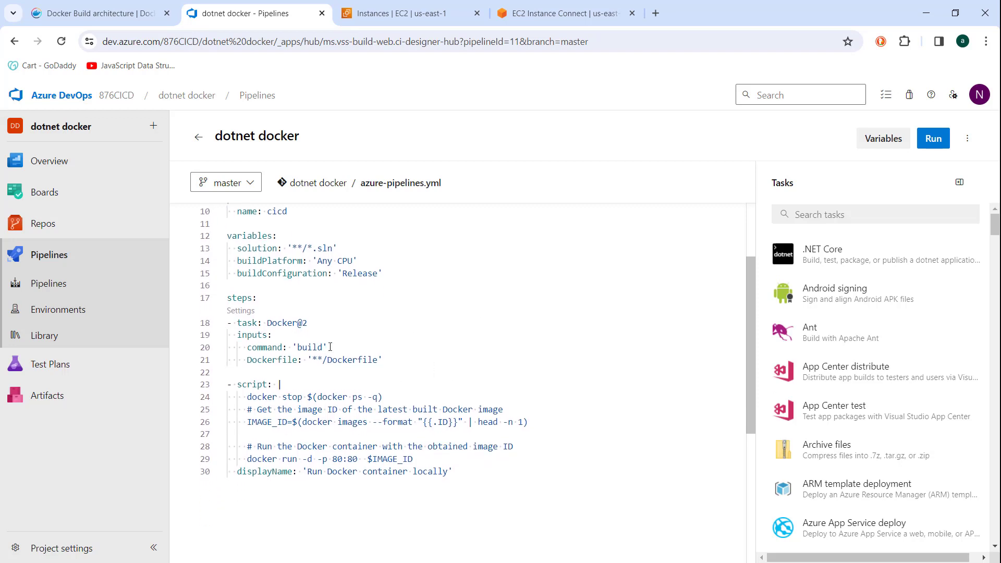
scroll(401, 326, up, 1)
scroll(354, 357, down, 1)
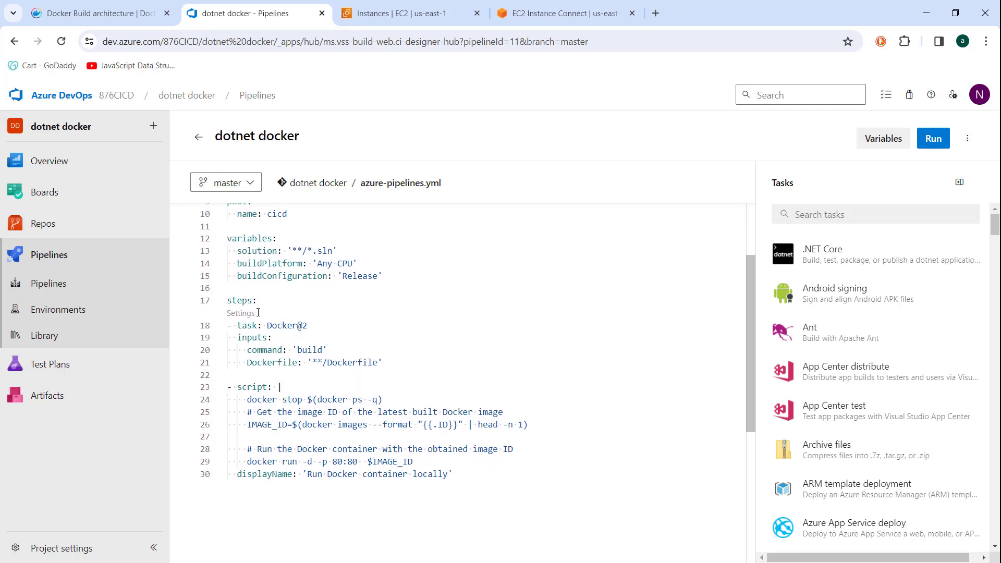
drag(227, 301, 327, 350)
drag(403, 361, 403, 362)
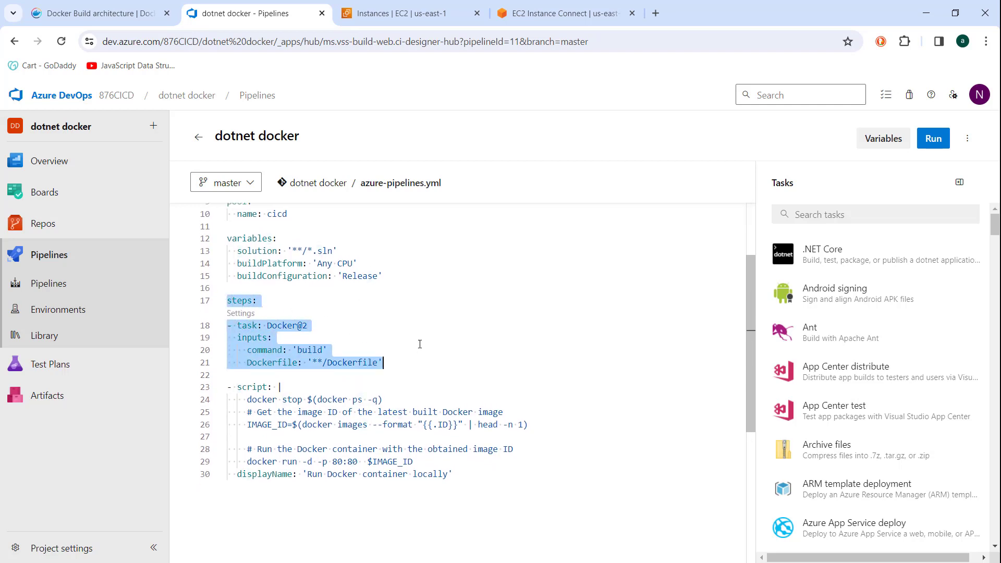
click(430, 334)
scroll(245, 399, down, 1)
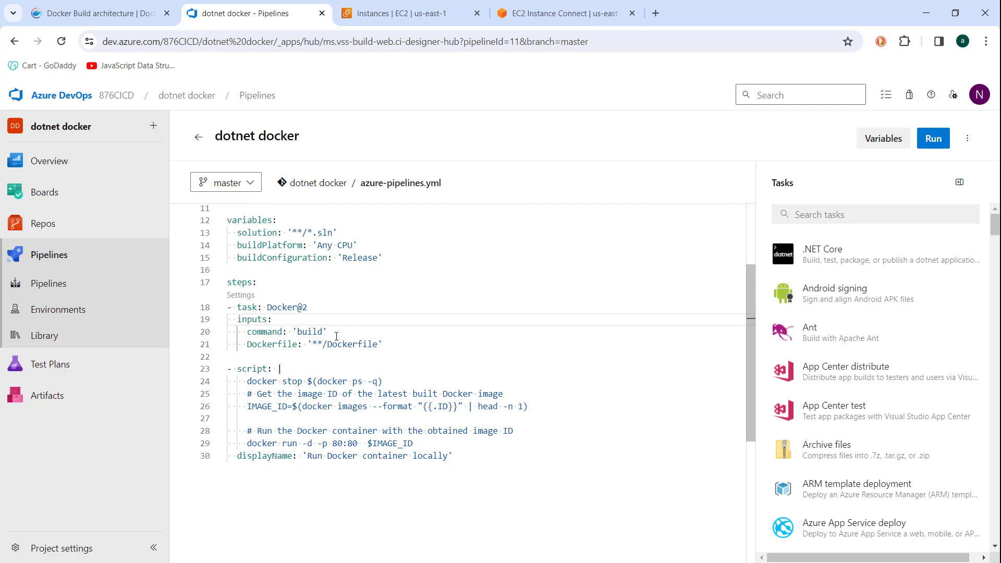
scroll(336, 336, down, 1)
drag(250, 380, 330, 380)
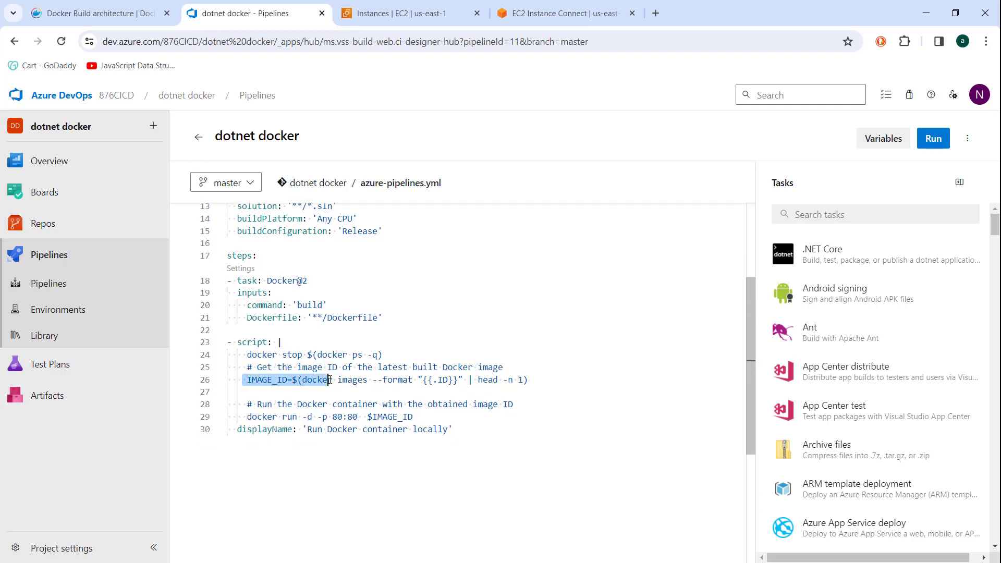
scroll(349, 374, down, 1)
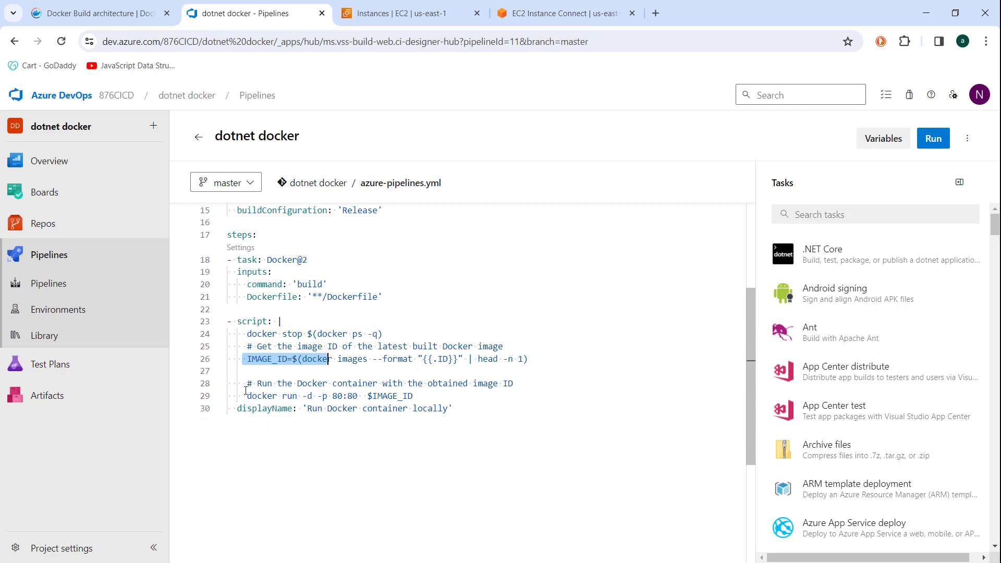
drag(243, 384, 420, 396)
click(464, 398)
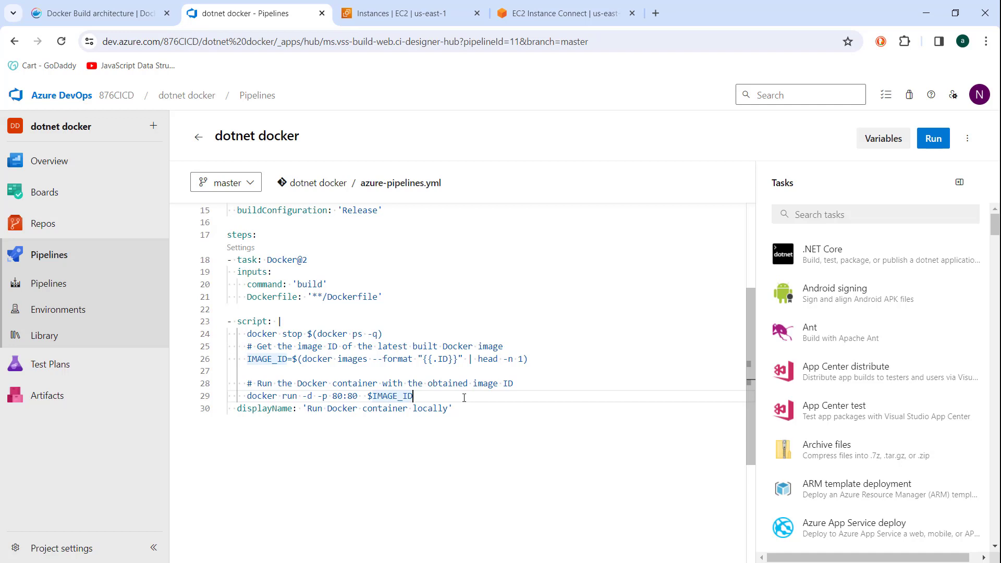
Step: Leave the YAML editor and return to the dotnet docker project's list of recently run pipelines
click(63, 225)
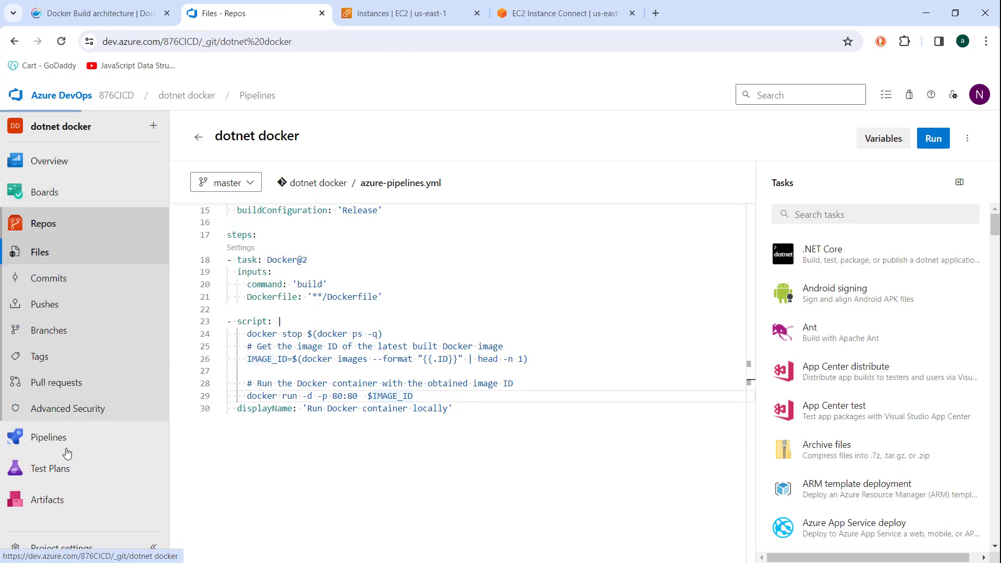
click(63, 442)
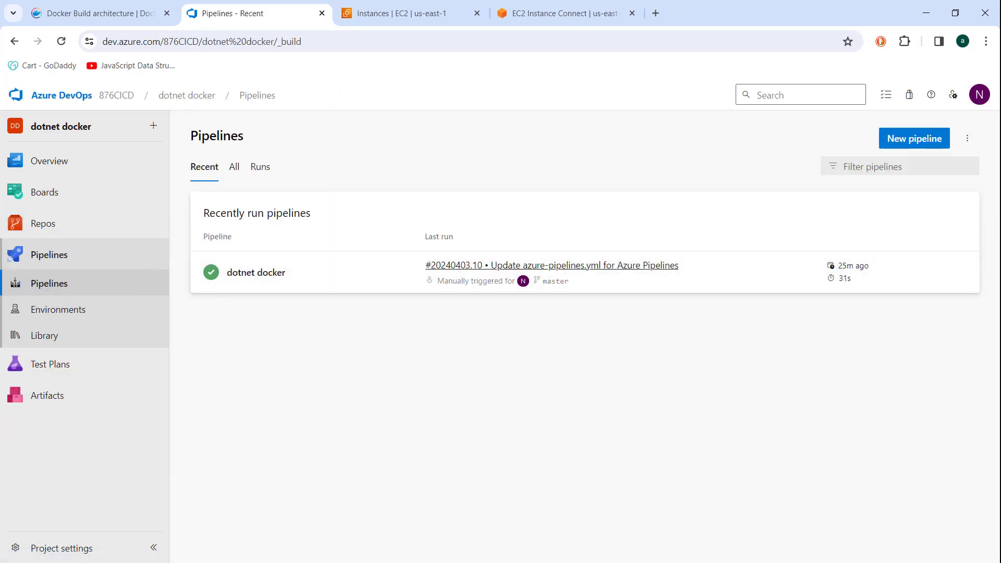
Step: Switch to the dotnet-test-app project in Visual Studio Code and clear its terminal
click(922, 13)
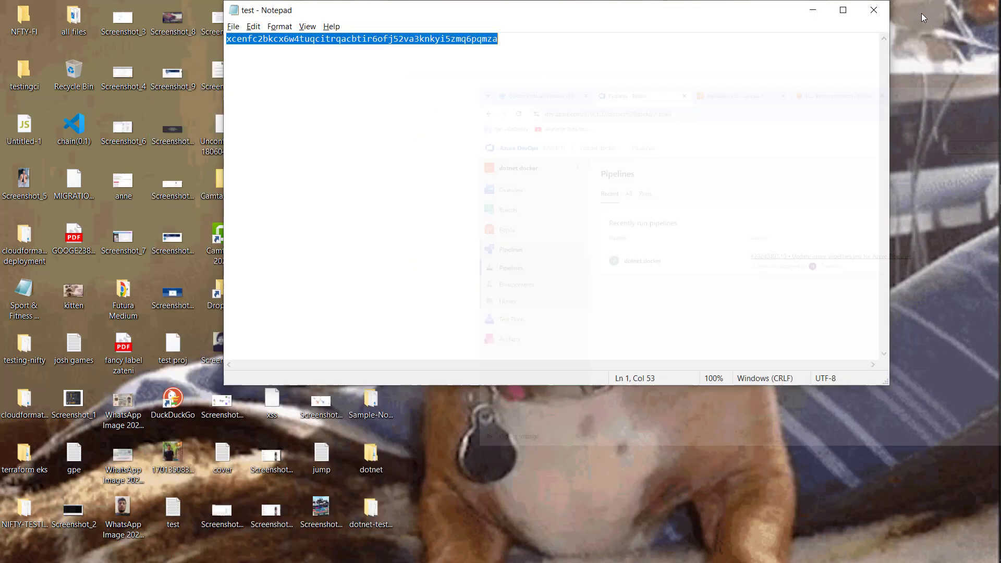
click(812, 10)
mouse_move(990, 305)
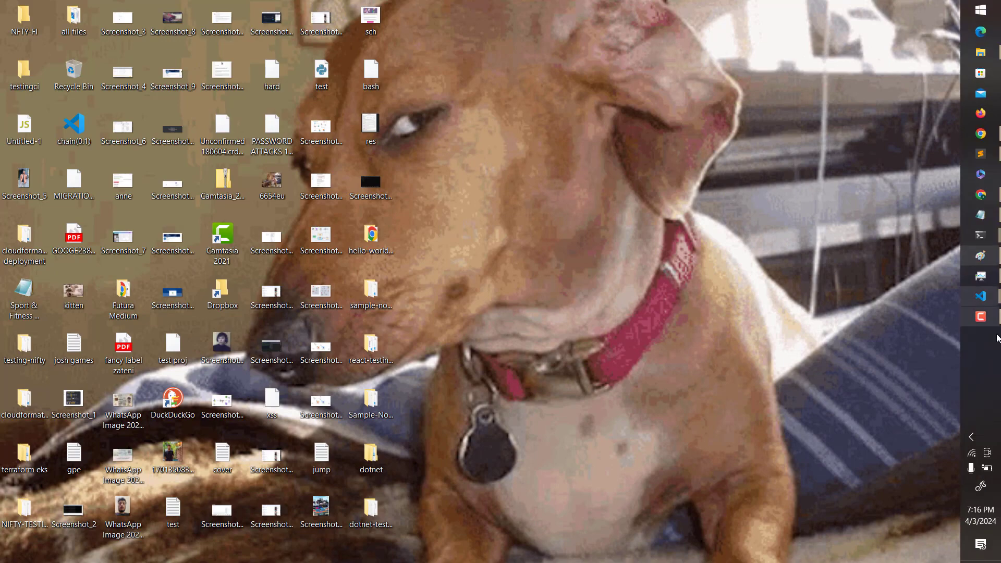
click(874, 346)
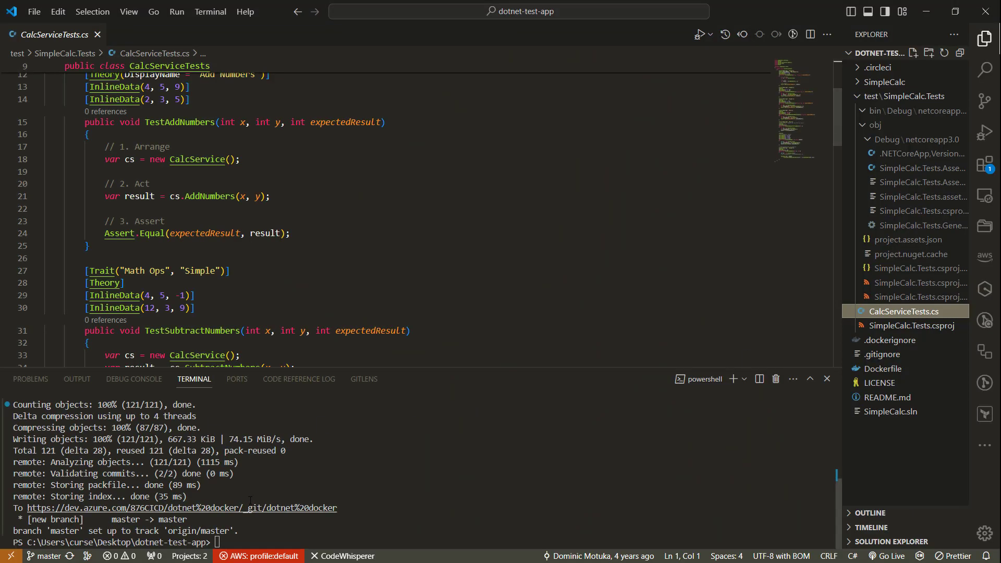
click(258, 485)
text(clear)
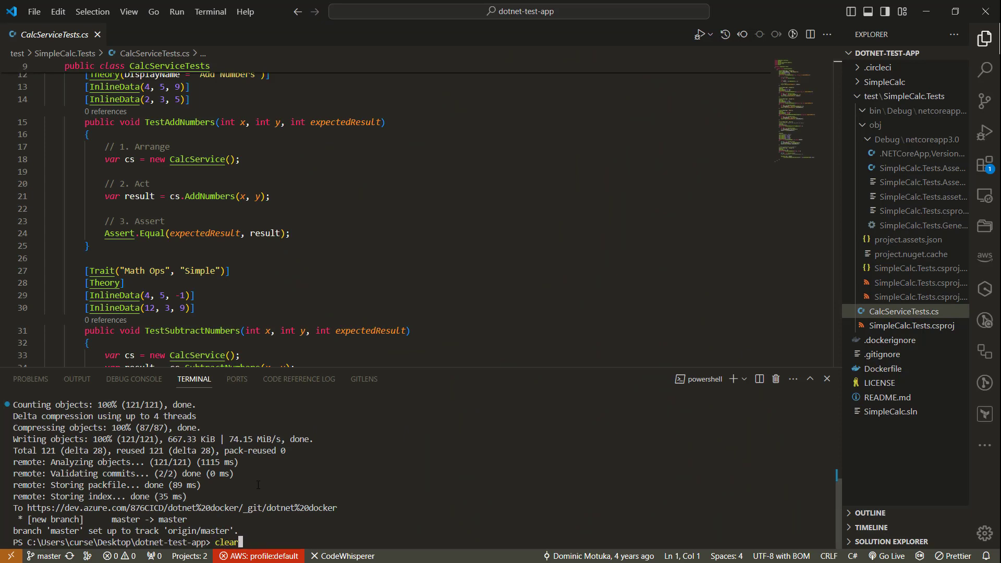
key(Return)
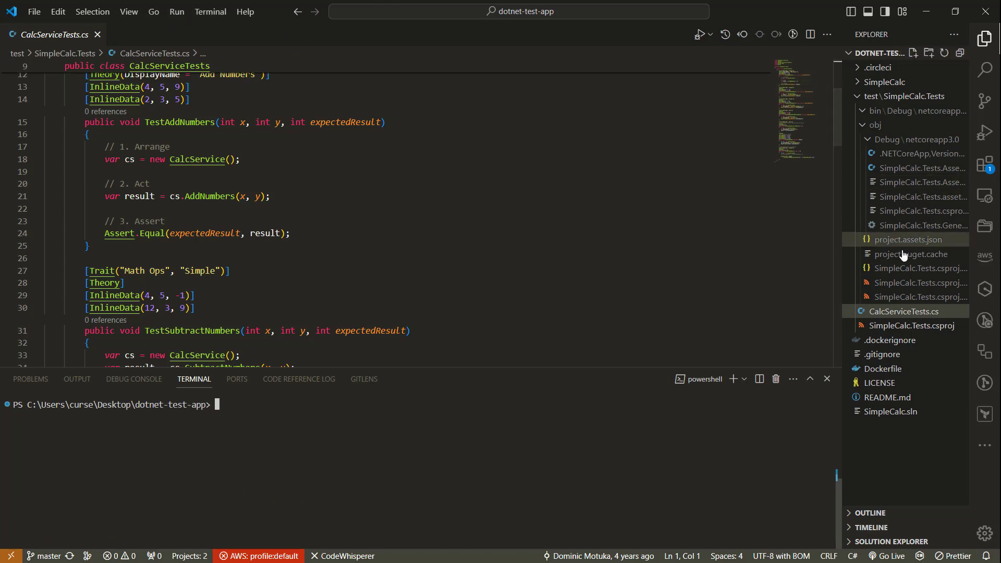
Step: Add the line "testing" at the end of the project's README.md and save the file
click(884, 371)
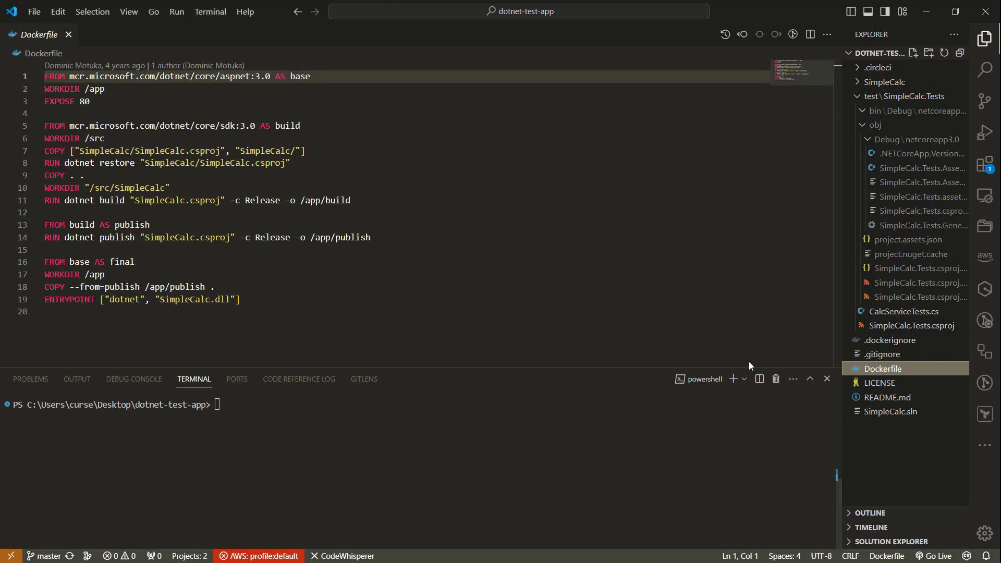
click(907, 399)
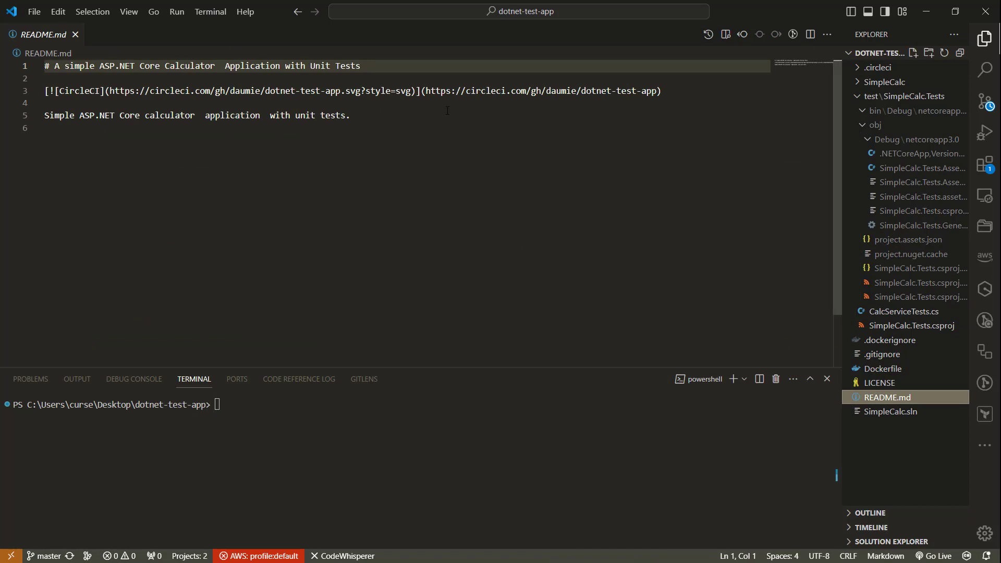
click(431, 123)
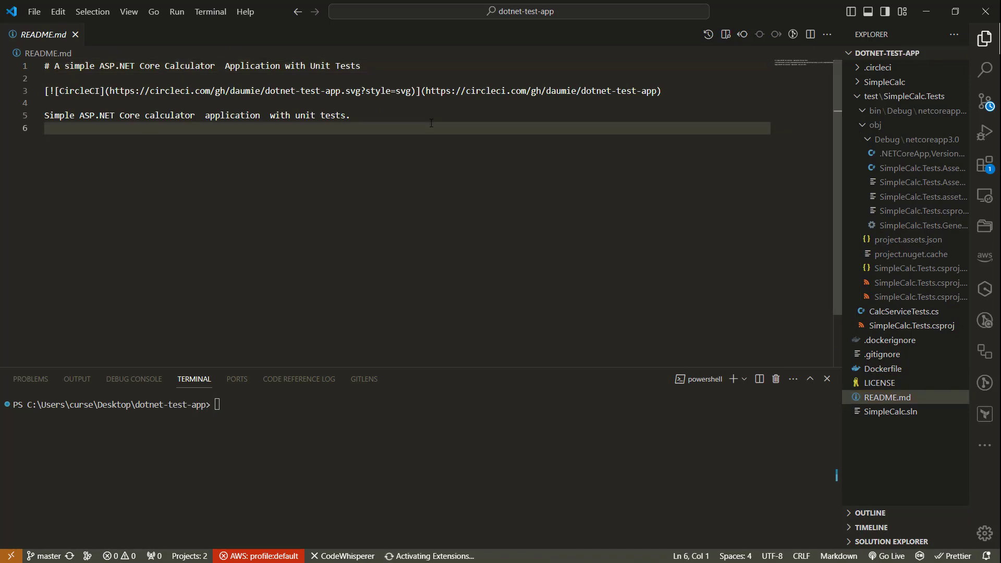
text(test)
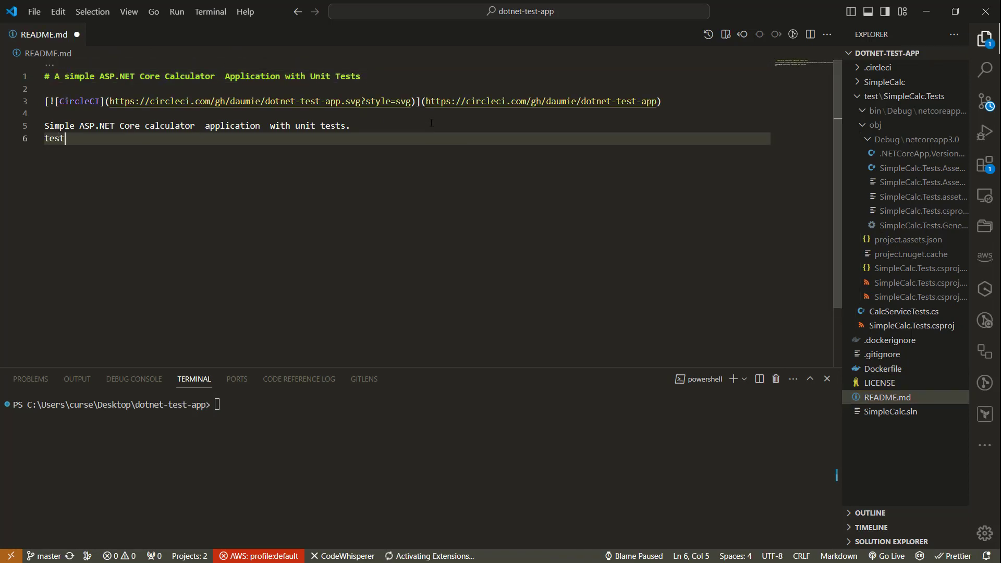
text(ing)
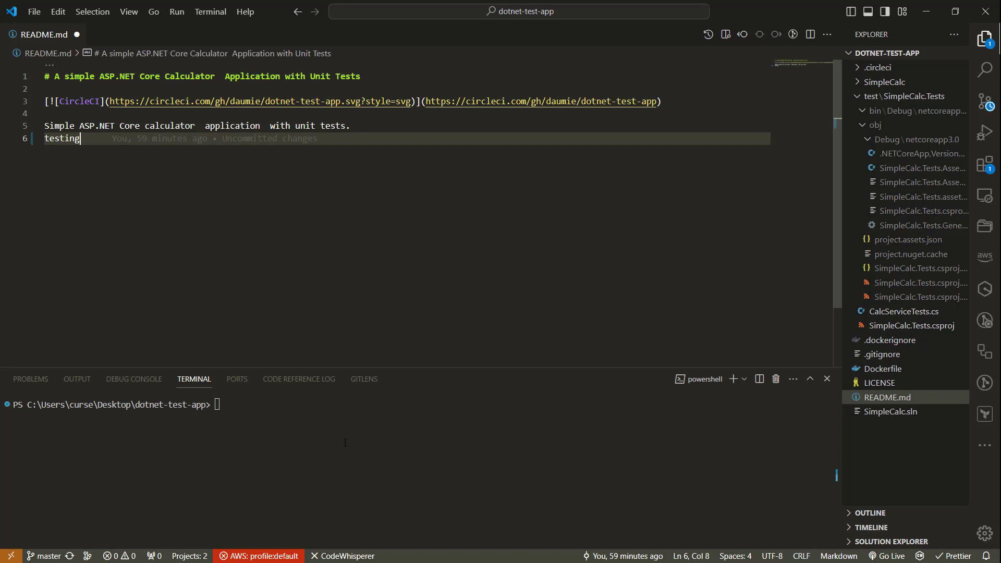
key(Return)
key(ctrl+s)
Step: Stage all changes with git and commit them with the message "cicd testing"
text(git add .)
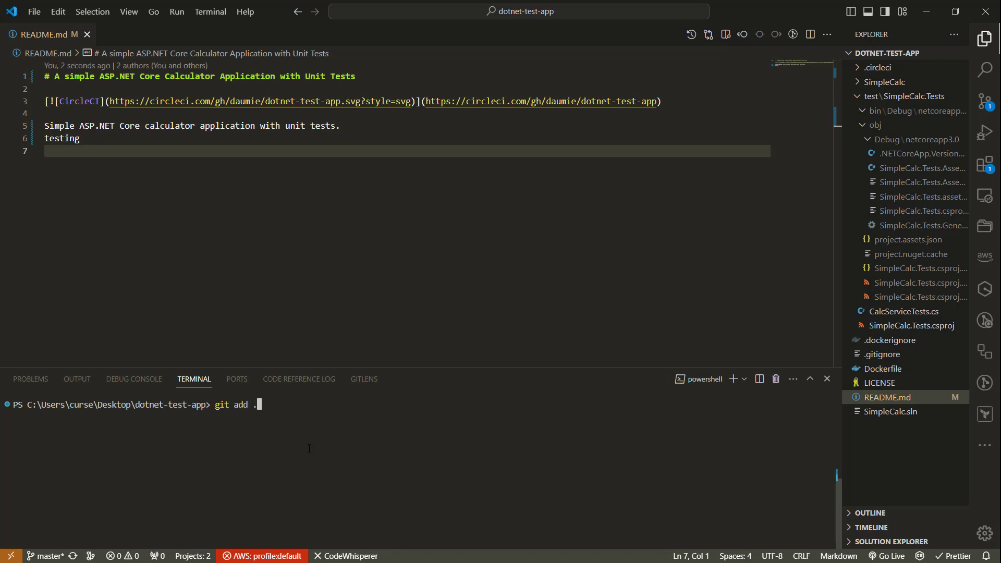
key(Return)
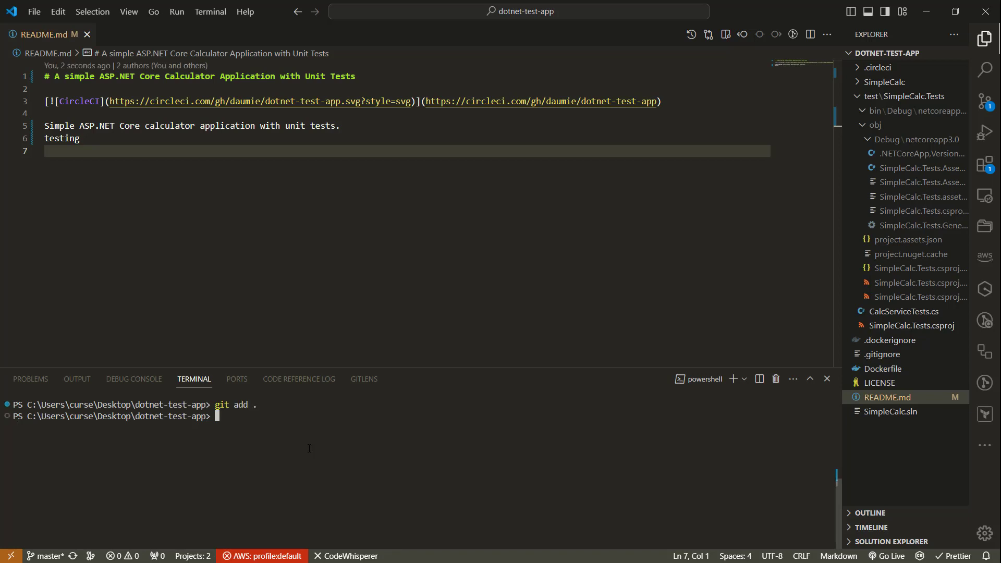
text(git commit -)
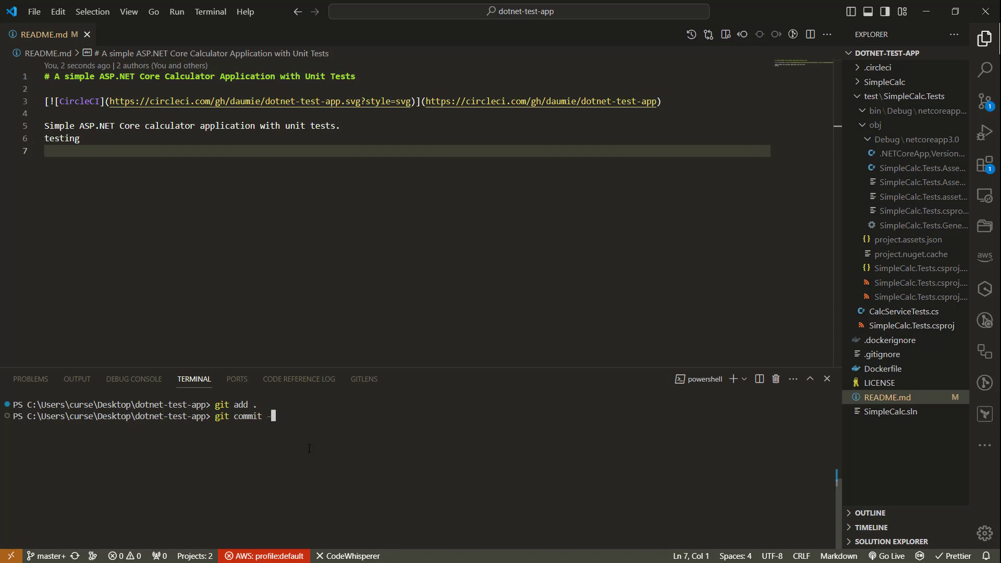
text(m )
text("co)
text(mm)
key(BackSpace)
key(BackSpace)
key(BackSpace)
text(icd testing)
key(Return)
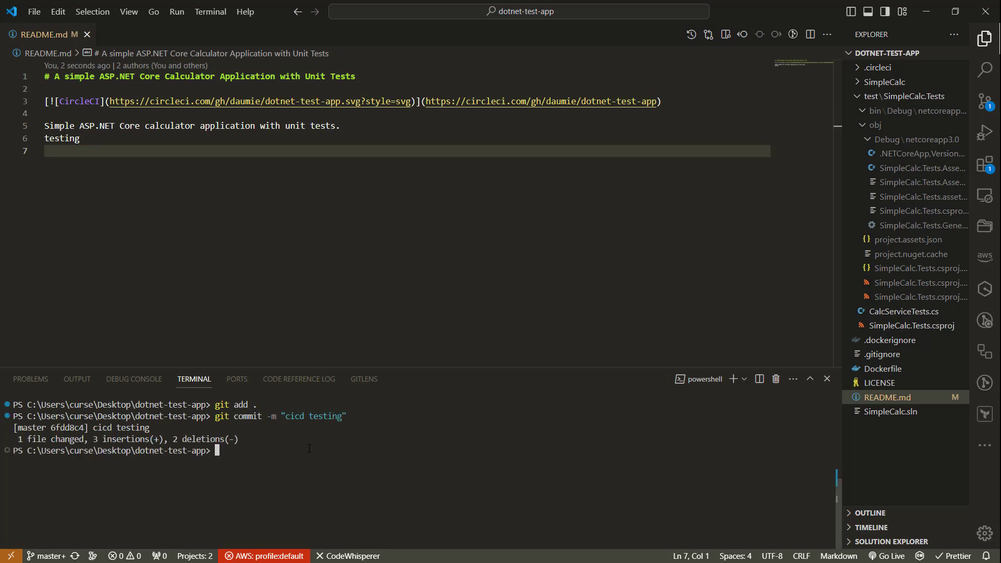
Step: Try to push the commit to the remote repository with git push
text(git push)
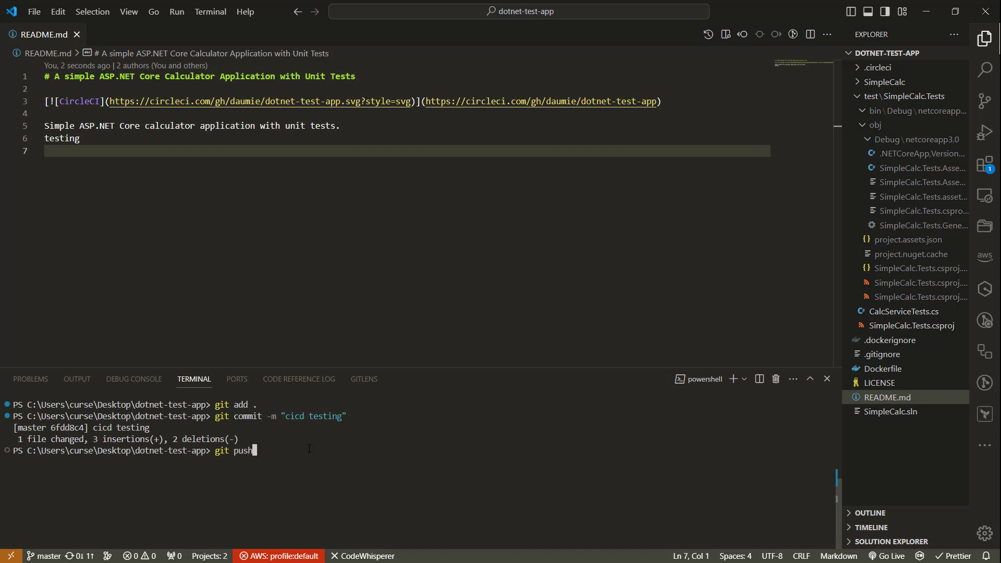
key(Return)
key(Return)
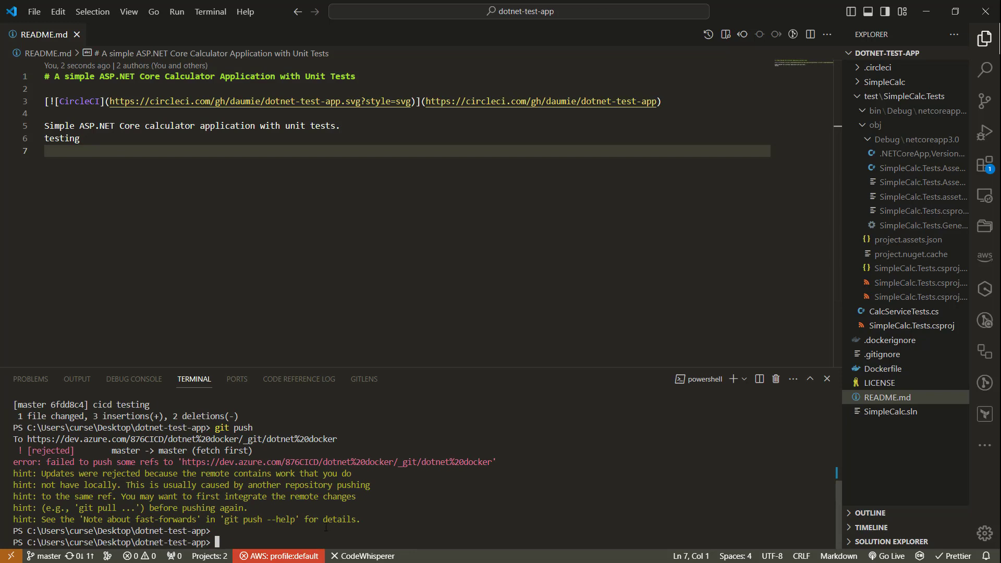
Step: Pull the remote changes with git pull and push the local commits to origin master
text(g)
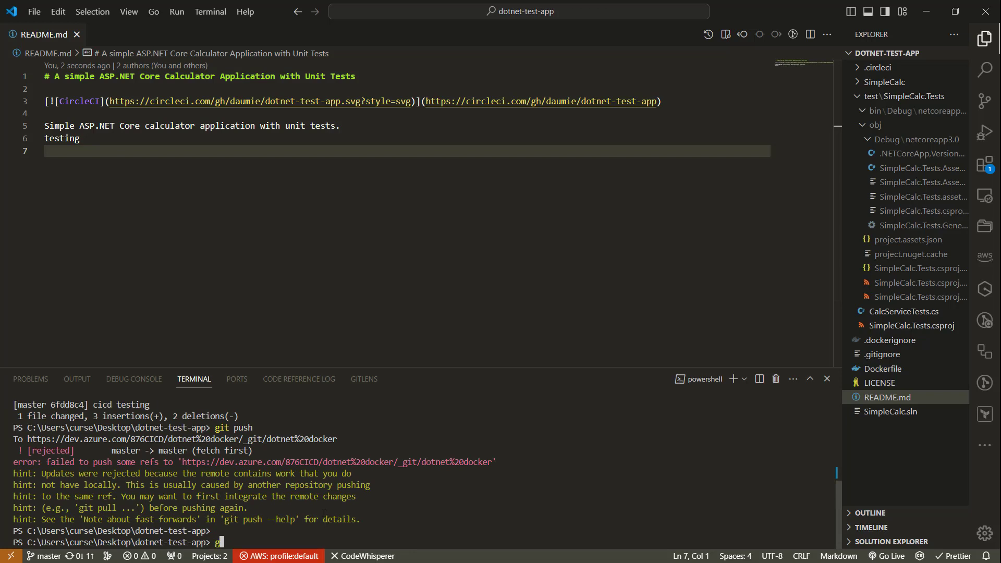
text(it u)
key(BackSpace)
text(pull])
key(BackSpace)
key(Return)
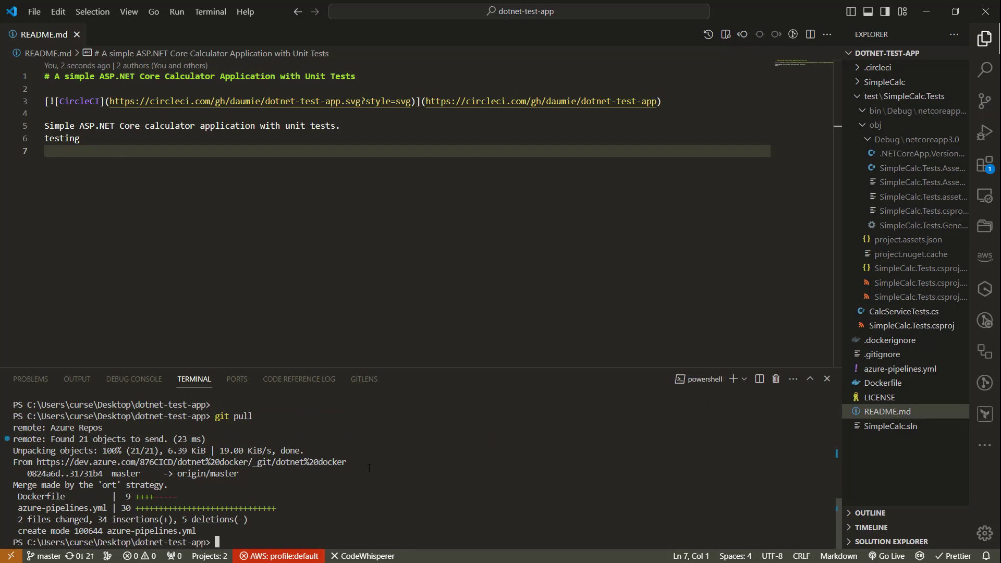
text(git push origin master)
key(Return)
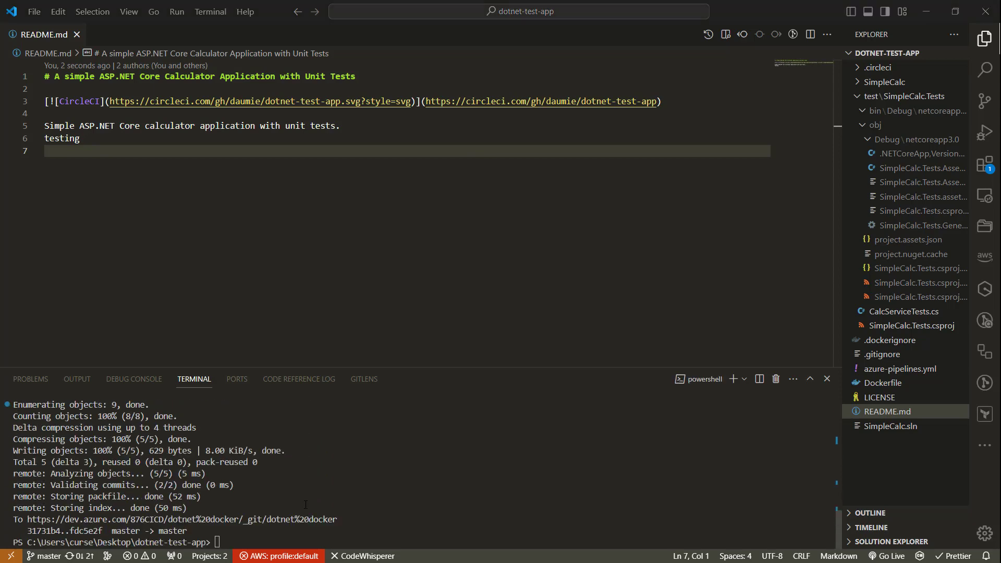
Step: Switch to Azure DevOps in the browser and check the job of the dotnet docker pipeline's newest run
key(alt+Tab)
key(alt+Tab)
key(alt+Tab)
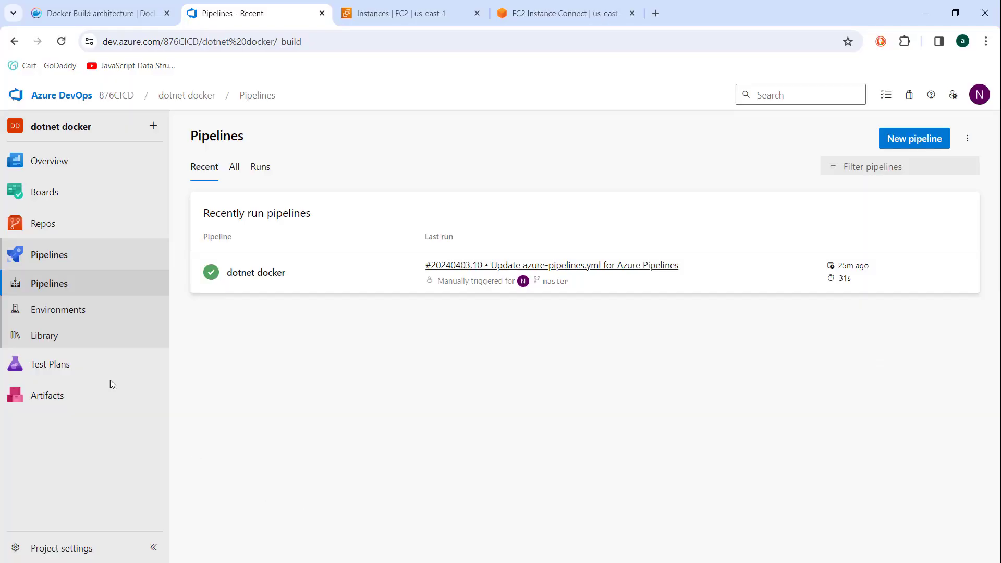
click(64, 288)
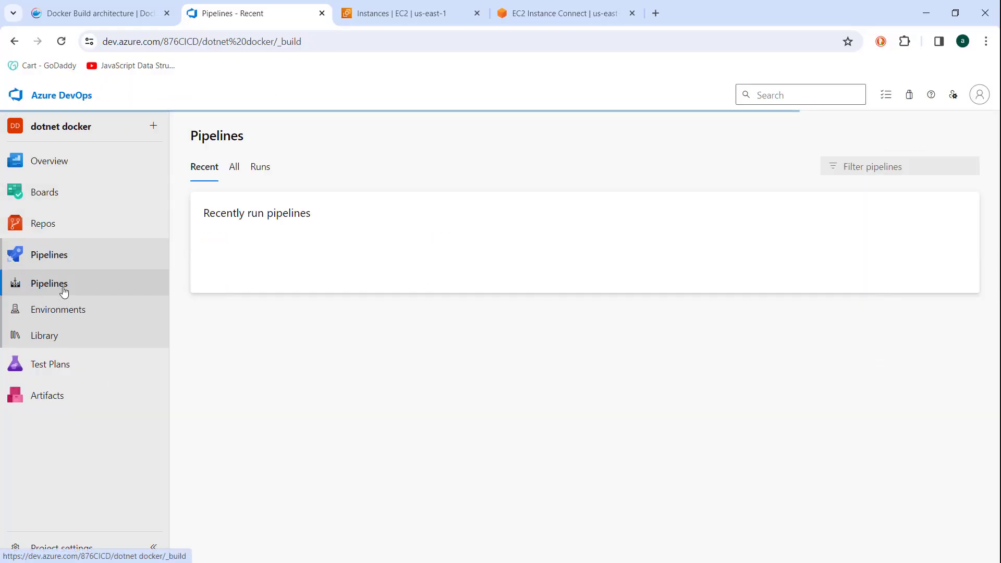
click(302, 280)
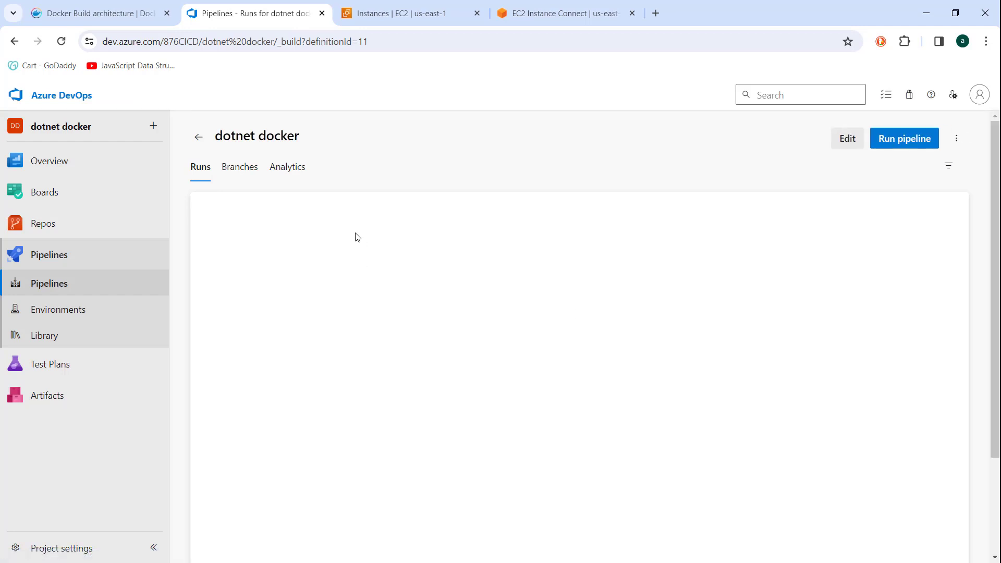
click(332, 240)
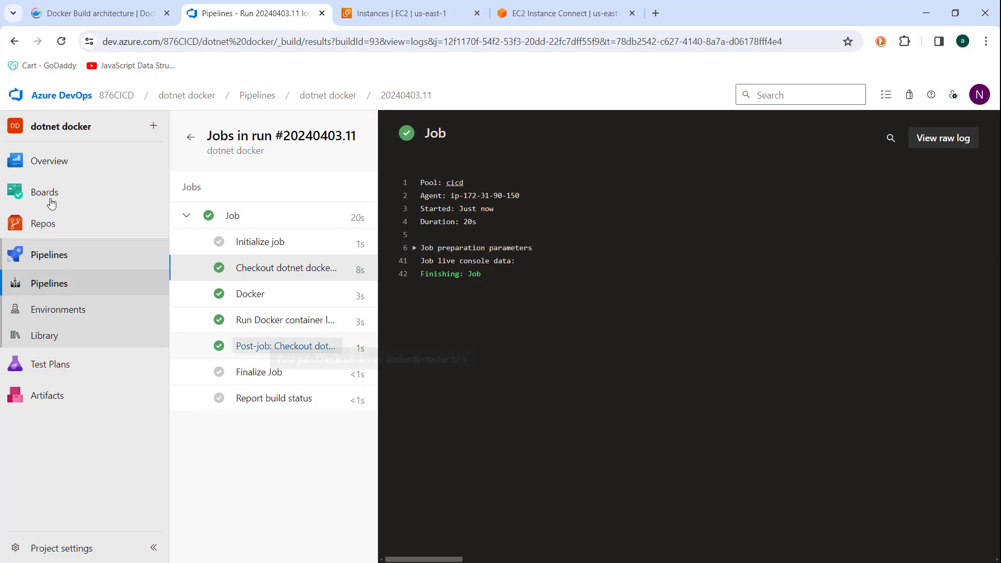
Step: Open README.md in the dotnet docker repository's files and check the added "testing" line
mouse_move(57, 230)
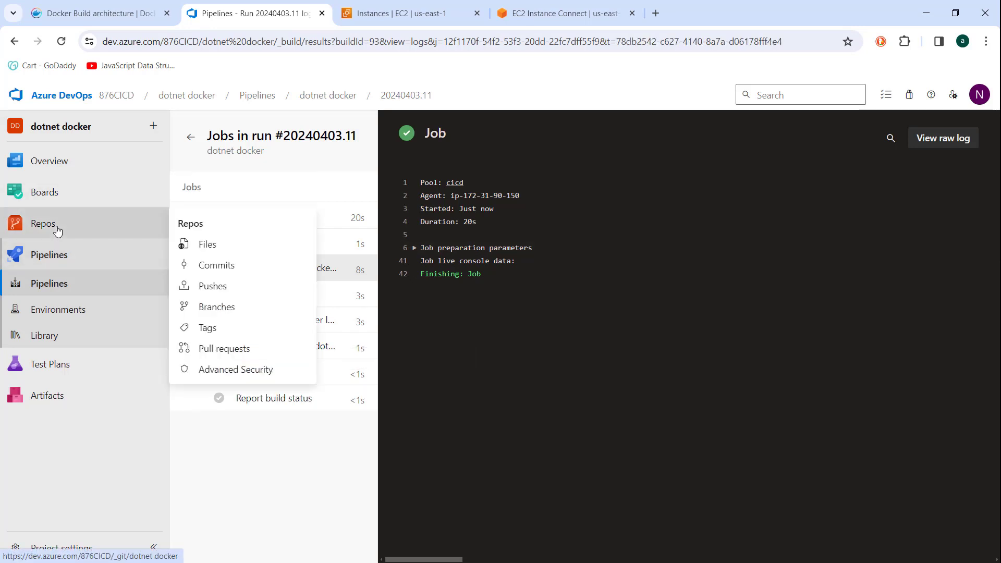
click(57, 229)
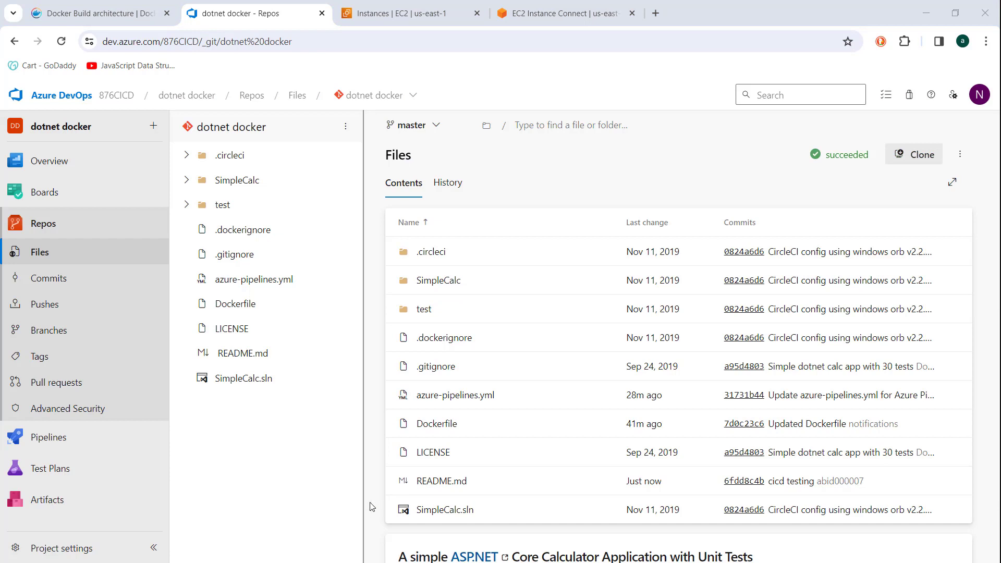
click(436, 481)
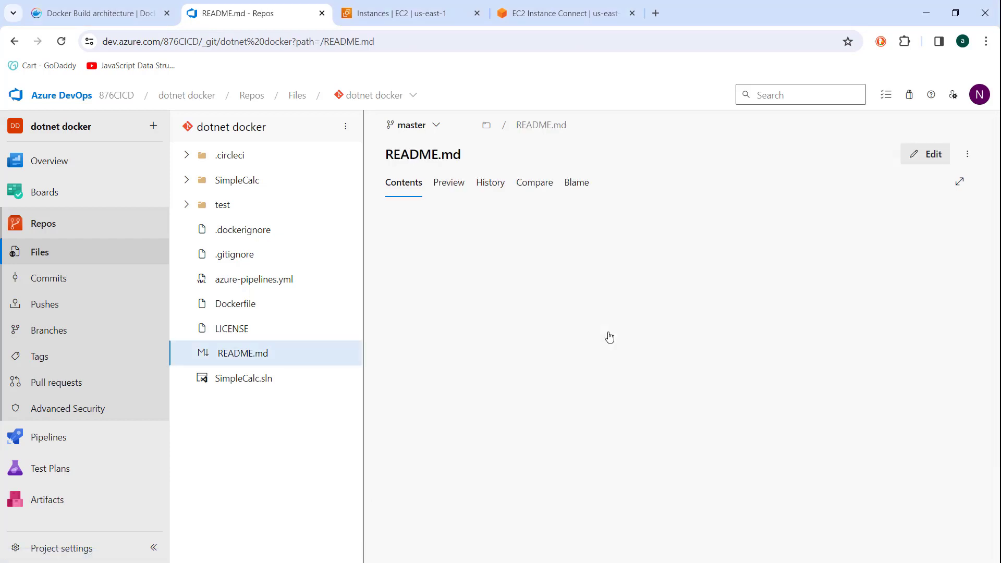
drag(451, 270, 414, 267)
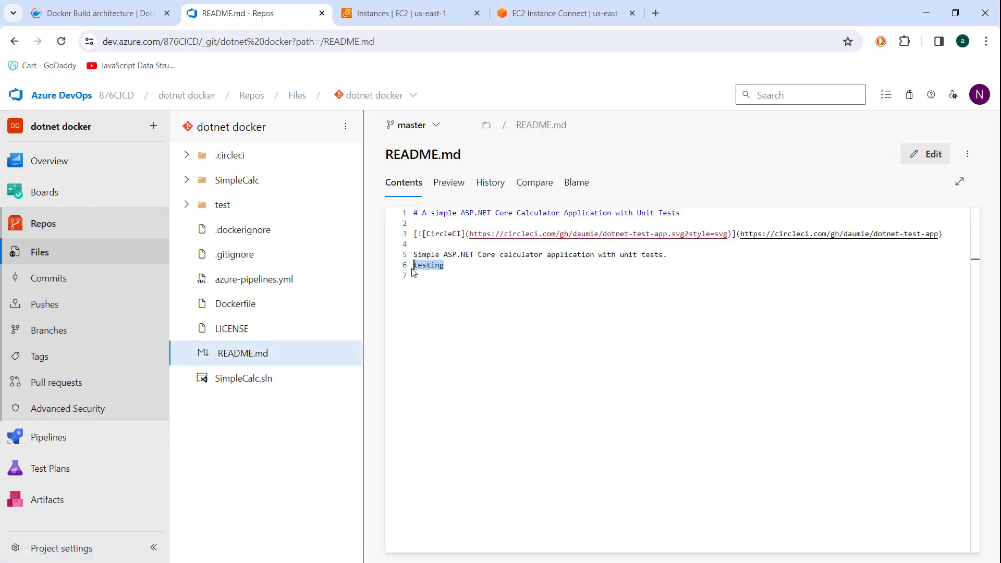
Step: Copy the cicd instance's public IP from the EC2 Instance Connect page and open it in a new browser tab
click(565, 11)
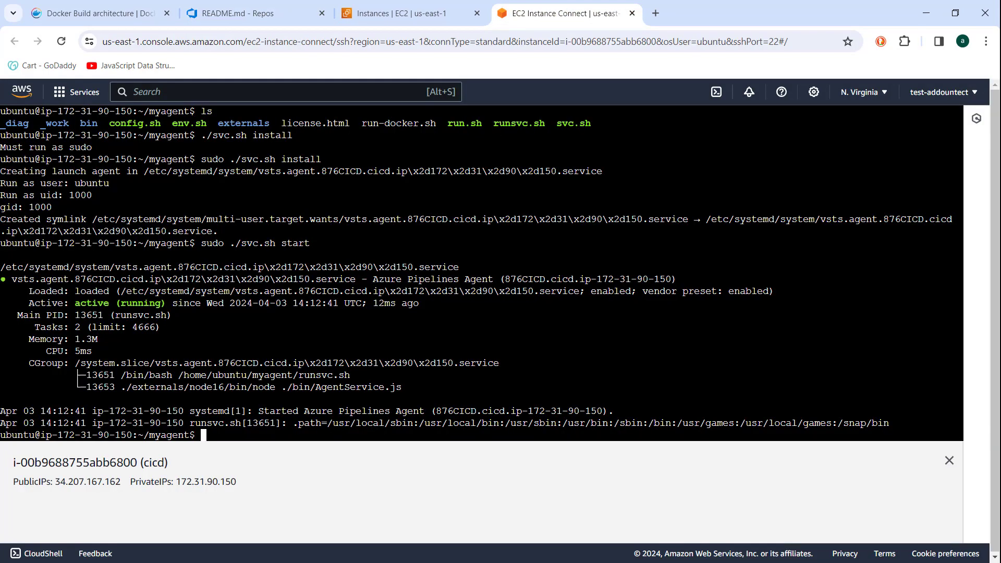
double_click(74, 487)
right_click(73, 487)
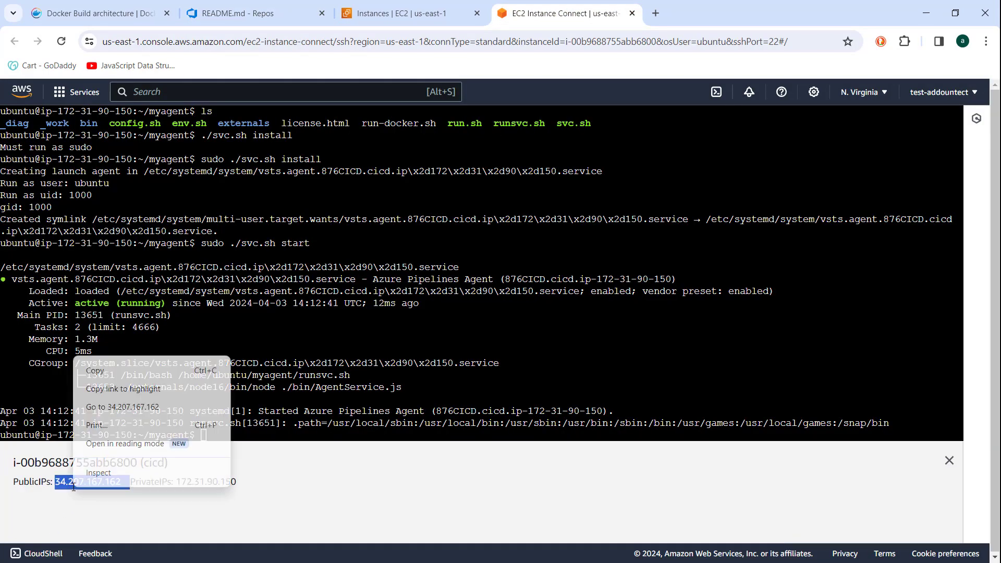
click(96, 371)
click(656, 13)
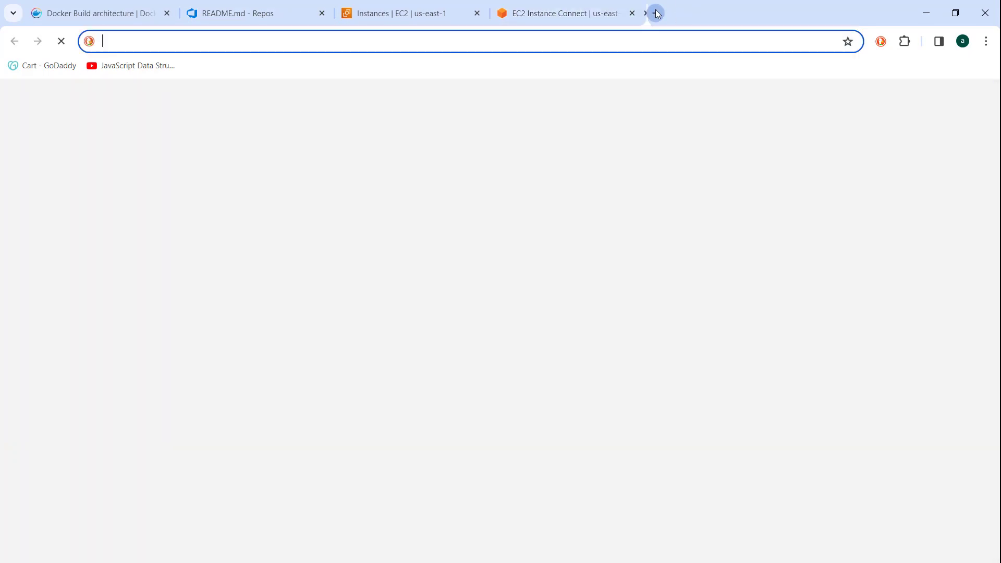
key(ctrl+v)
key(Return)
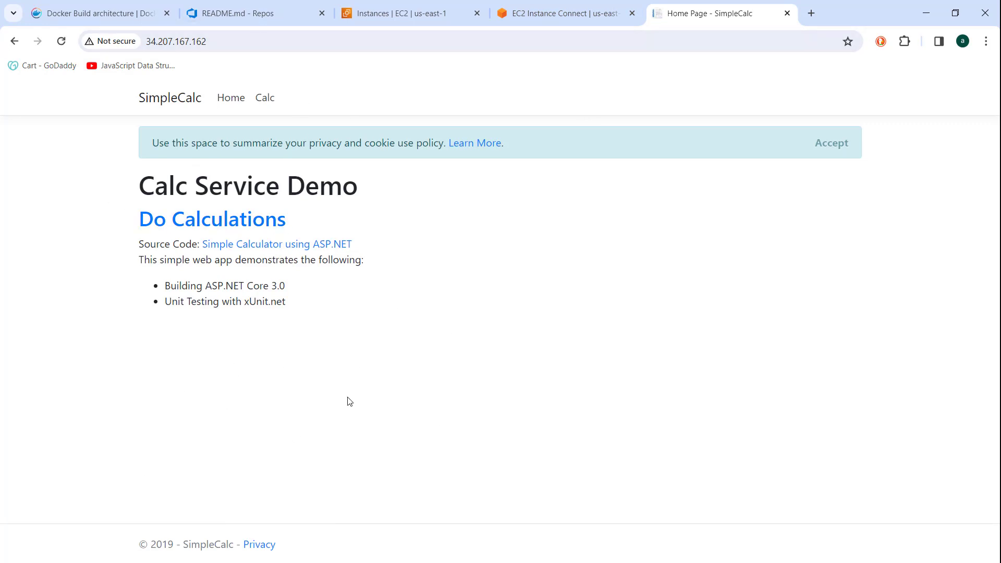
Step: Accept the cookie policy notice on the SimpleCalc home page and return to the repository's README.md
drag(136, 183, 418, 176)
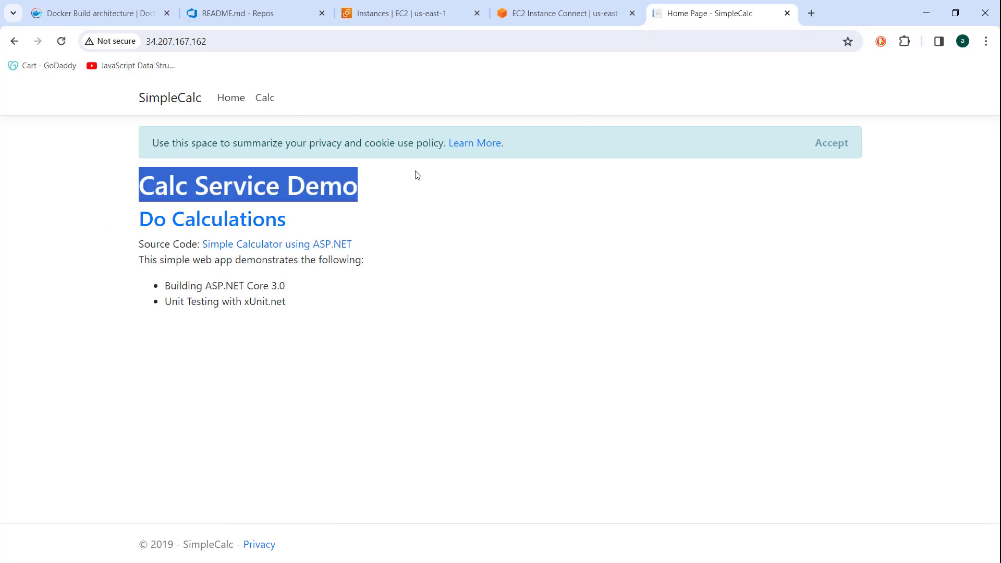
click(833, 142)
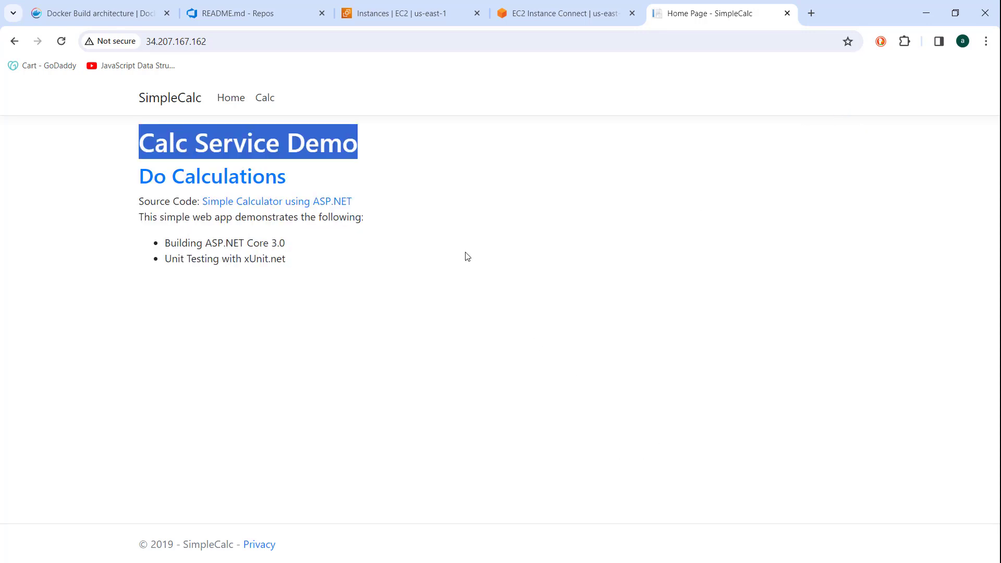
click(245, 13)
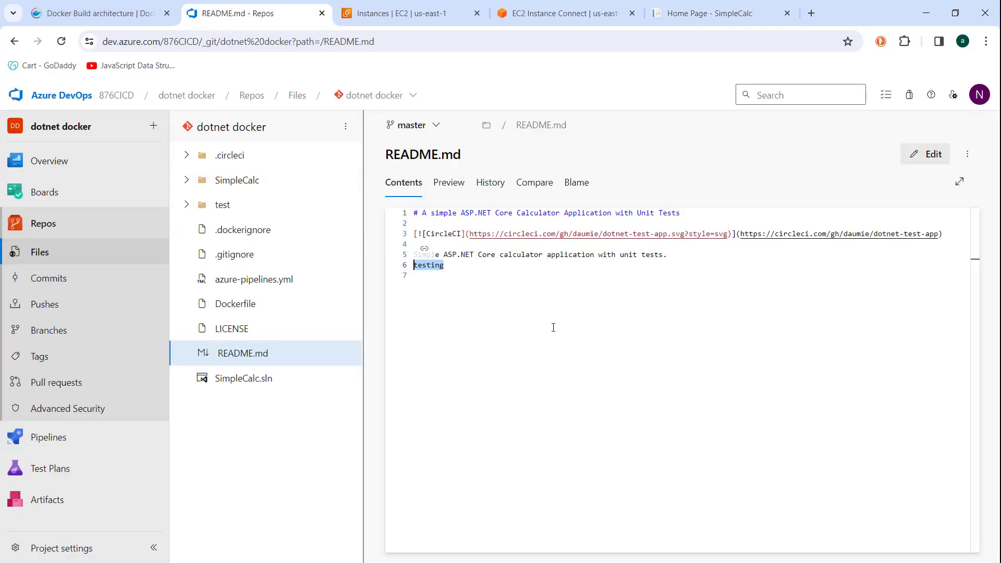